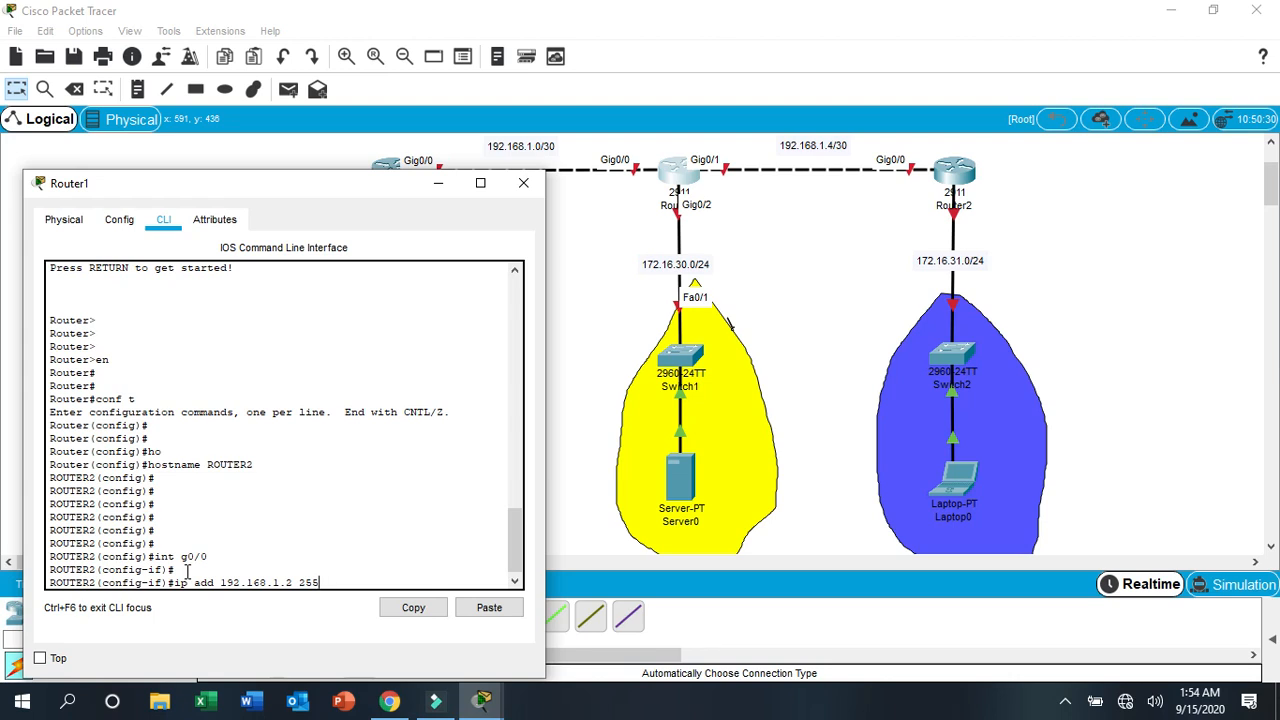
- Assign IP address 192.168.1.2 with subnet mask 255.255.255.252 to Router1's g0/0 interface
type("255.255.252")
key("Return")
key("Return")
key("Return")
key("Return")
- Enable Router1's g0/0 interface with the no shut command
type("no shut")
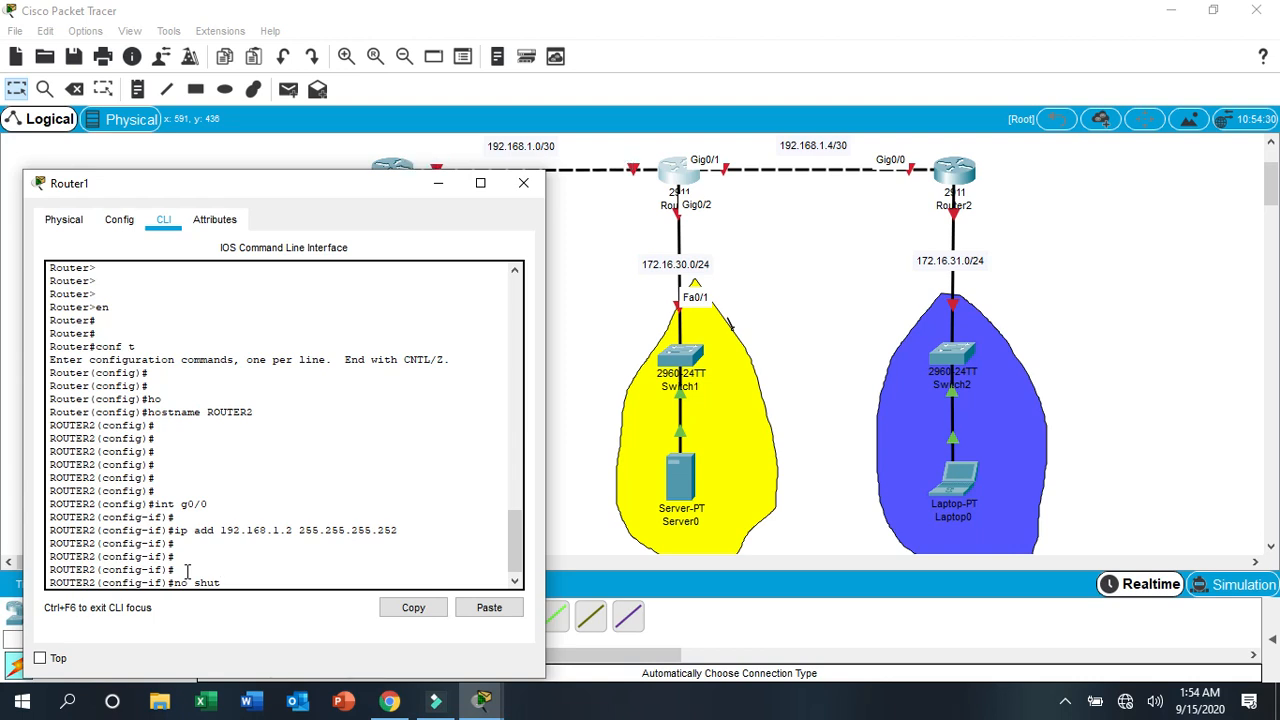
key("Return")
key("Return")
key("Return")
key("Return")
key("Return")
key("Return")
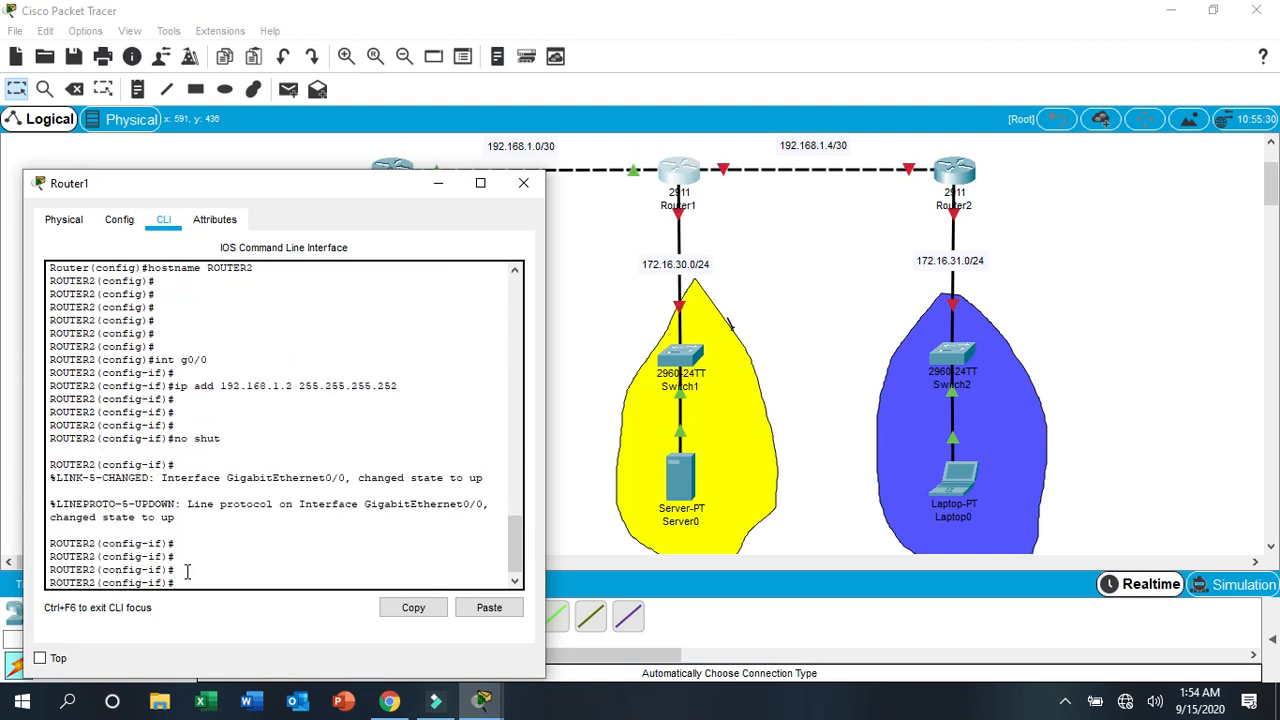
key("Return")
key("Return")
key("Return")
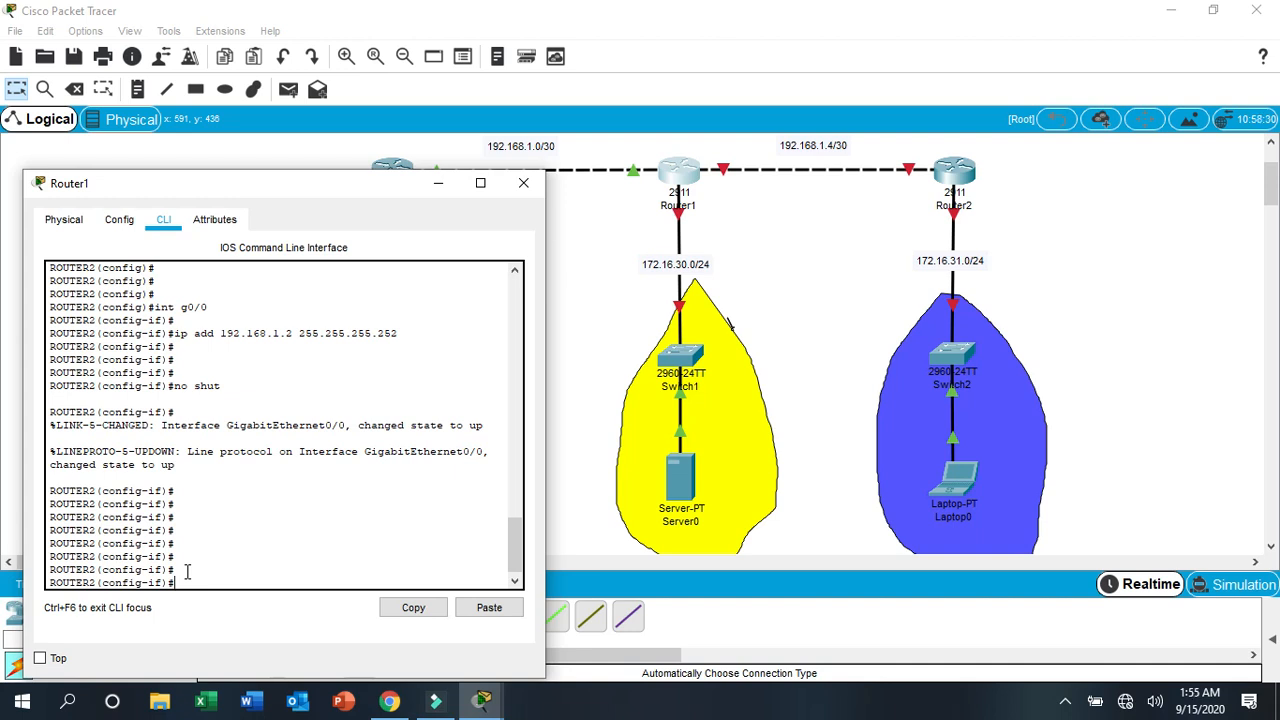
key("Return")
key("Return")
key("Return")
key("Return")
key("Return")
key("Return")
key("Return")
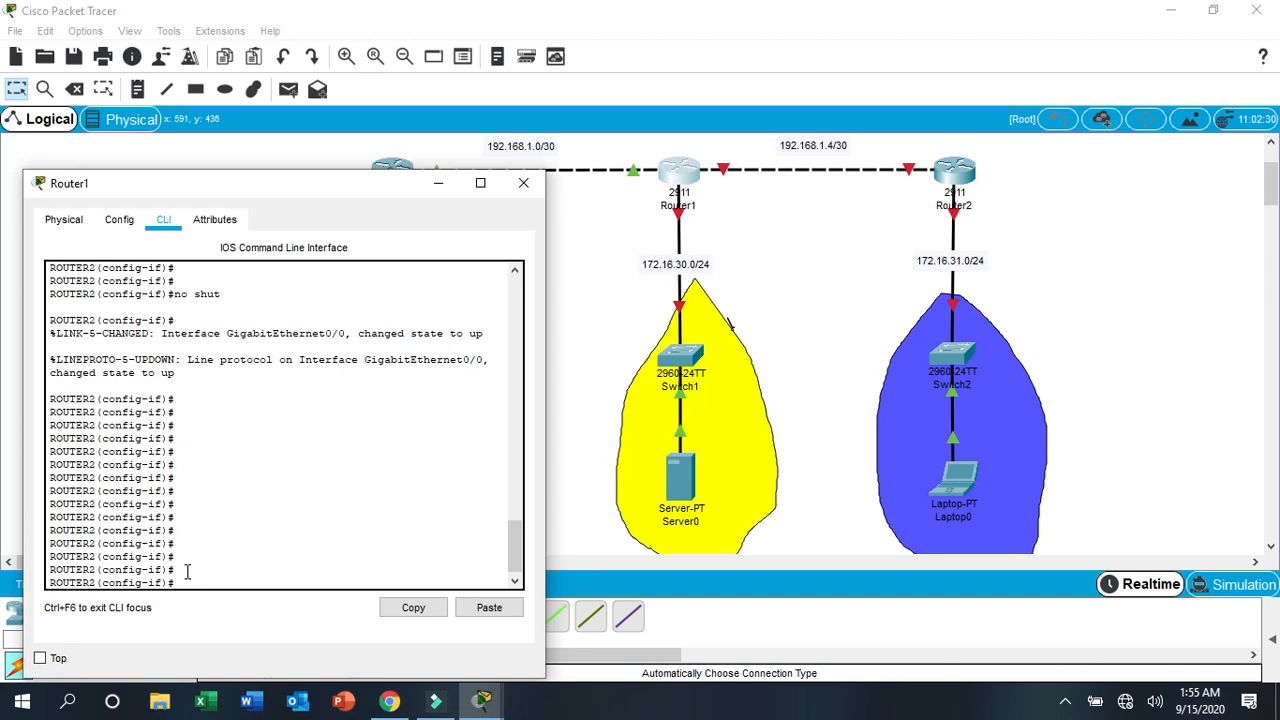
- Assign IP address 192.168.1.5 with subnet mask 255.255.255.252 to Router1's g0/1 interface
type("int g0/1")
key("Return")
type("ip a")
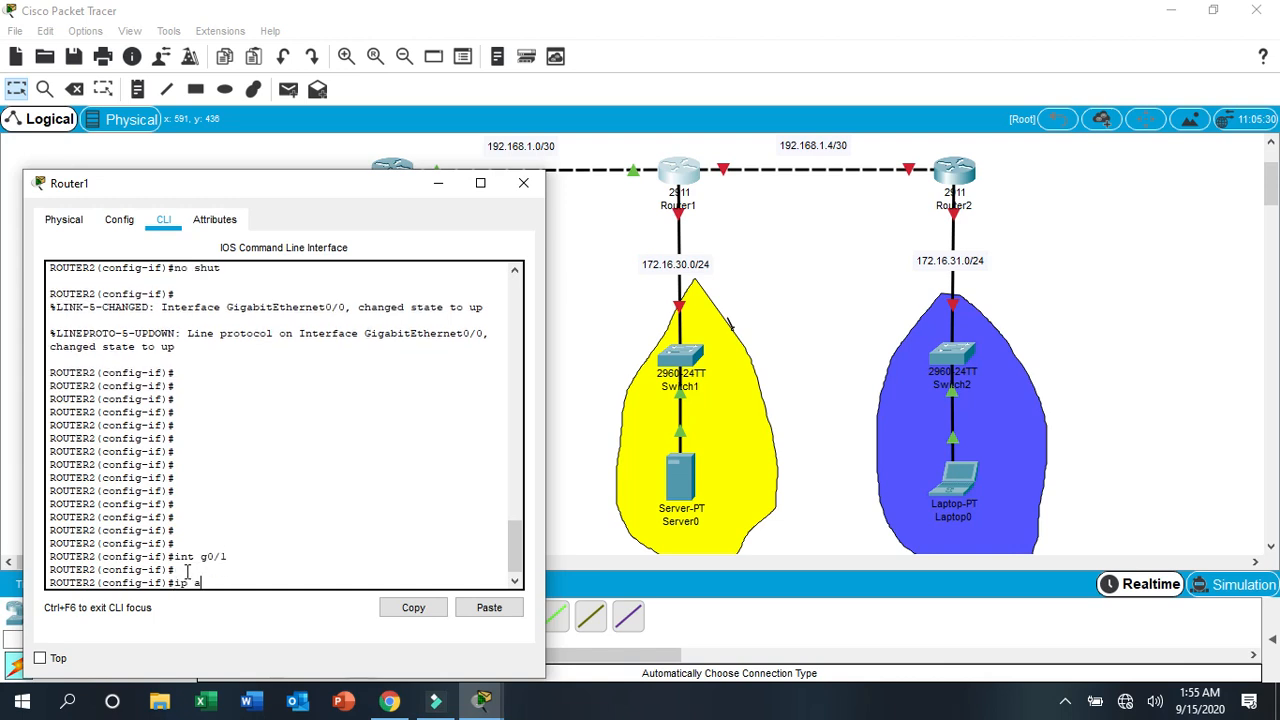
type("dd 192.168.1.5 255.255.255.252")
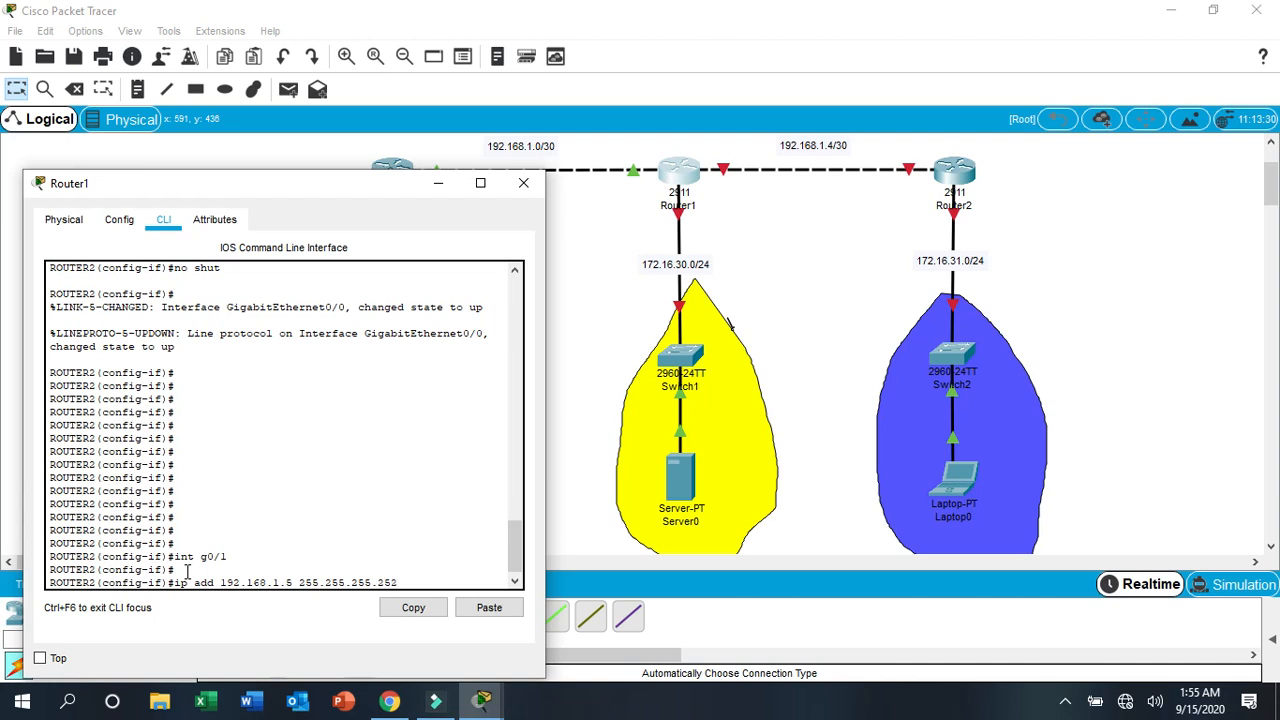
key("Return")
- Enable Router1's g0/1 interface with the no shut command
type("no shut")
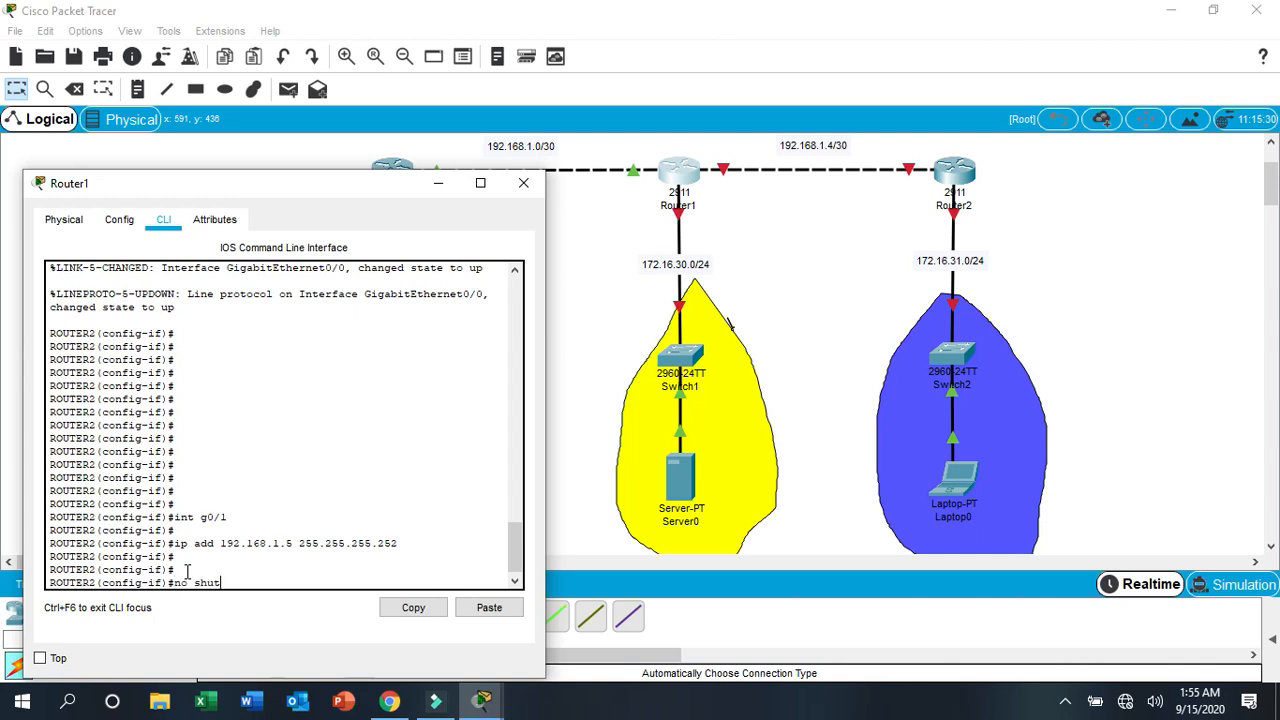
key("Return")
key("Return")
key("Return")
key("Return")
key("Return")
key("Return")
key("Return")
key("Return")
key("Return")
key("Return")
key("Return")
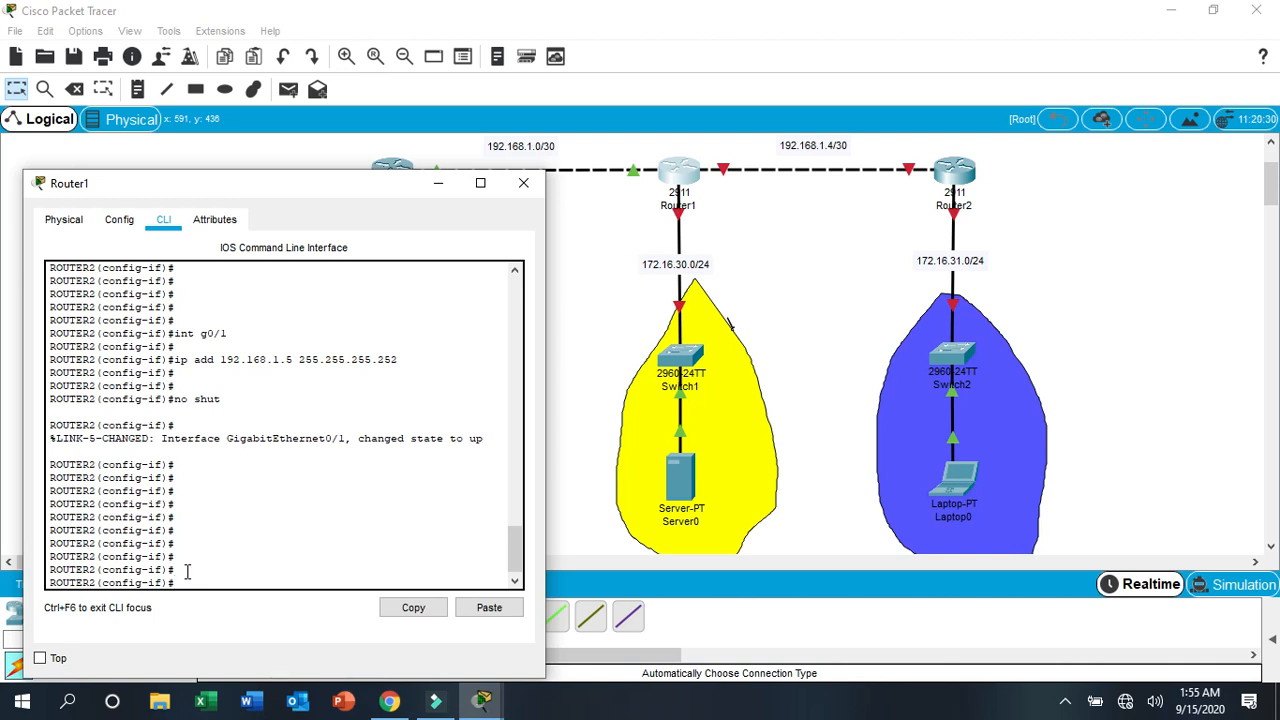
type("ip add")
key("BackSpace")
key("BackSpace")
key("BackSpace")
key("BackSpace")
key("BackSpace")
key("BackSpace")
key("BackSpace")
- Assign IP address 172.16.30.1 with subnet mask 255.255.255.0 to Router1's g0/2 interface
type("int g0/2")
key("Return")
key("Return")
type("ip add")
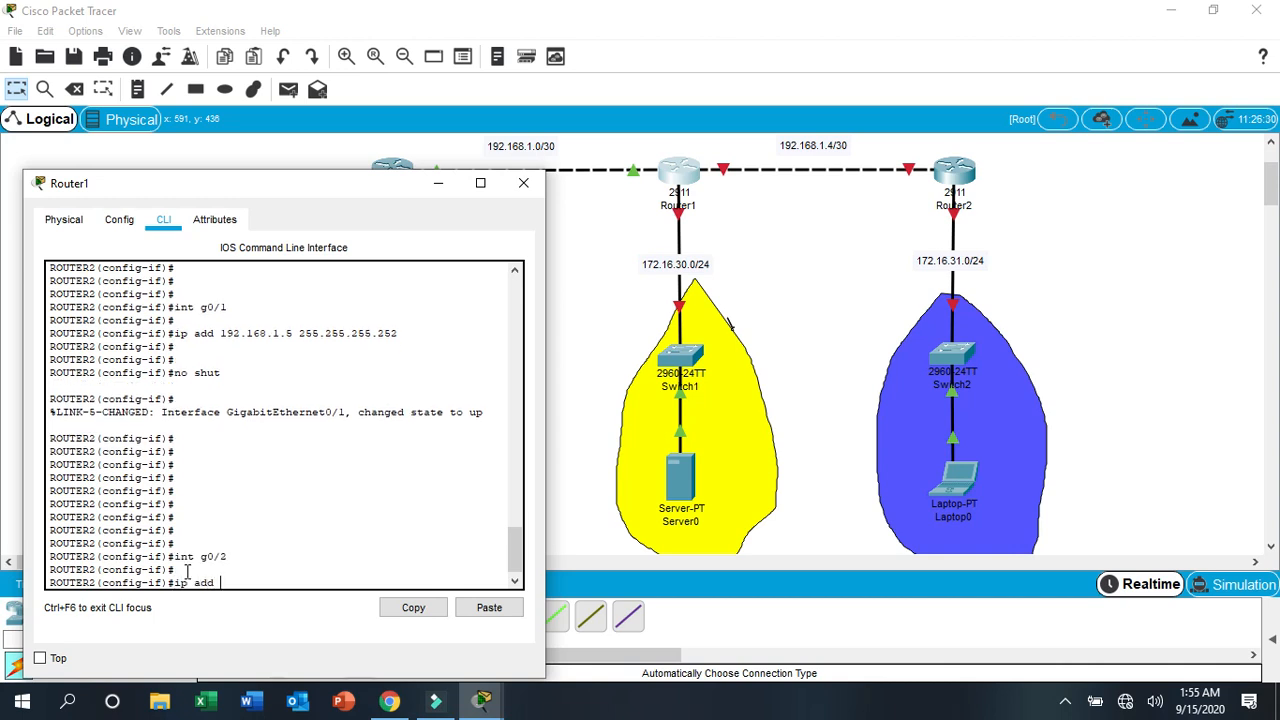
type(" 172.16.30.1 255.255.255.0")
key("Return")
key("Return")
key("Return")
key("Return")
key("Return")
key("Return")
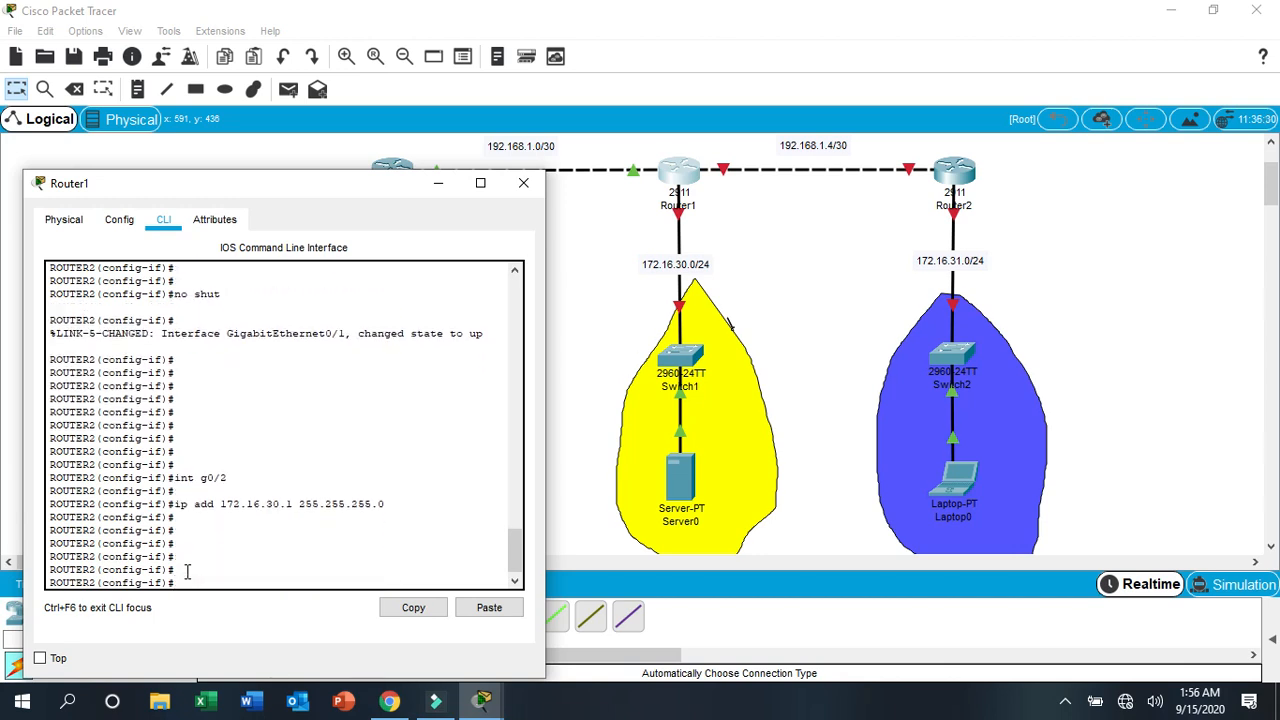
- Enable Router1's g0/2 interface with the no shut command
type("no shut")
key("Return")
key("Return")
key("Return")
key("Return")
key("Return")
key("Return")
key("Return")
key("Return")
key("Return")
key("Return")
key("Return")
key("Return")
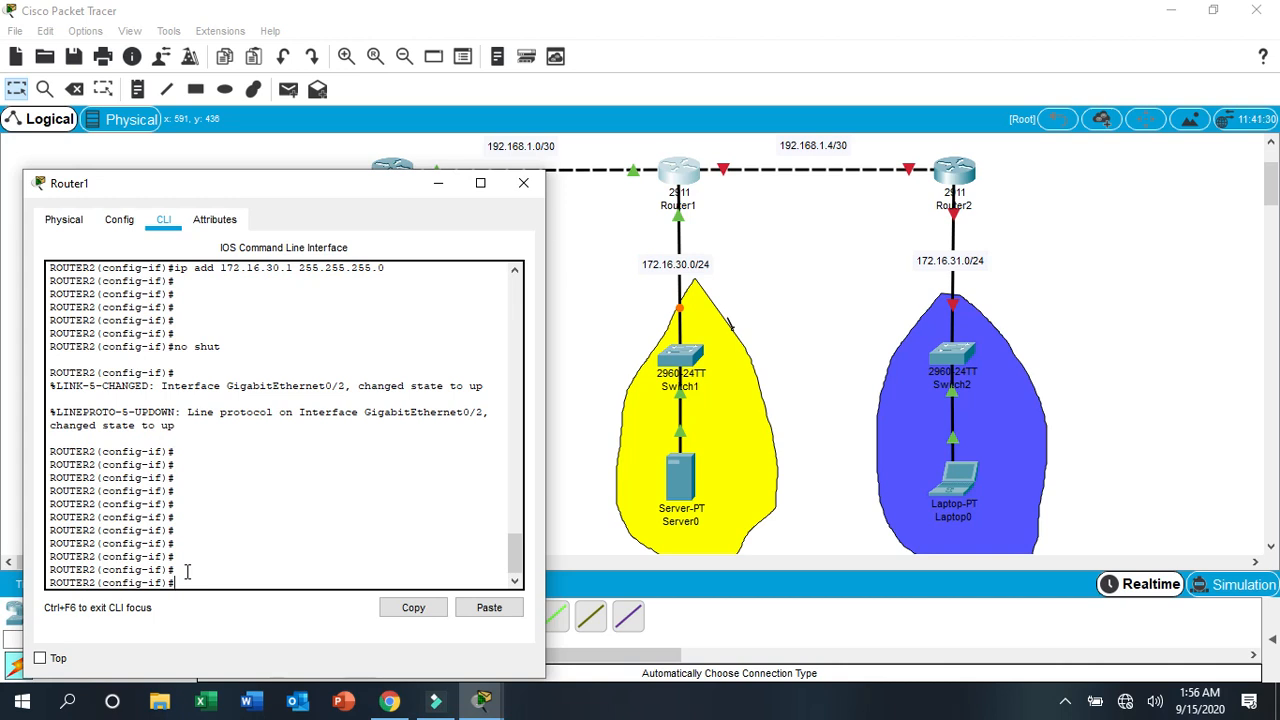
- Save Router1's configuration with do wr, leave configuration mode and close its window
type("do wr")
key("Return")
key("Return")
key("Return")
key("Return")
key("Return")
key("Return")
key("Return")
key("Return")
key("Return")
key("Return")
key("Return")
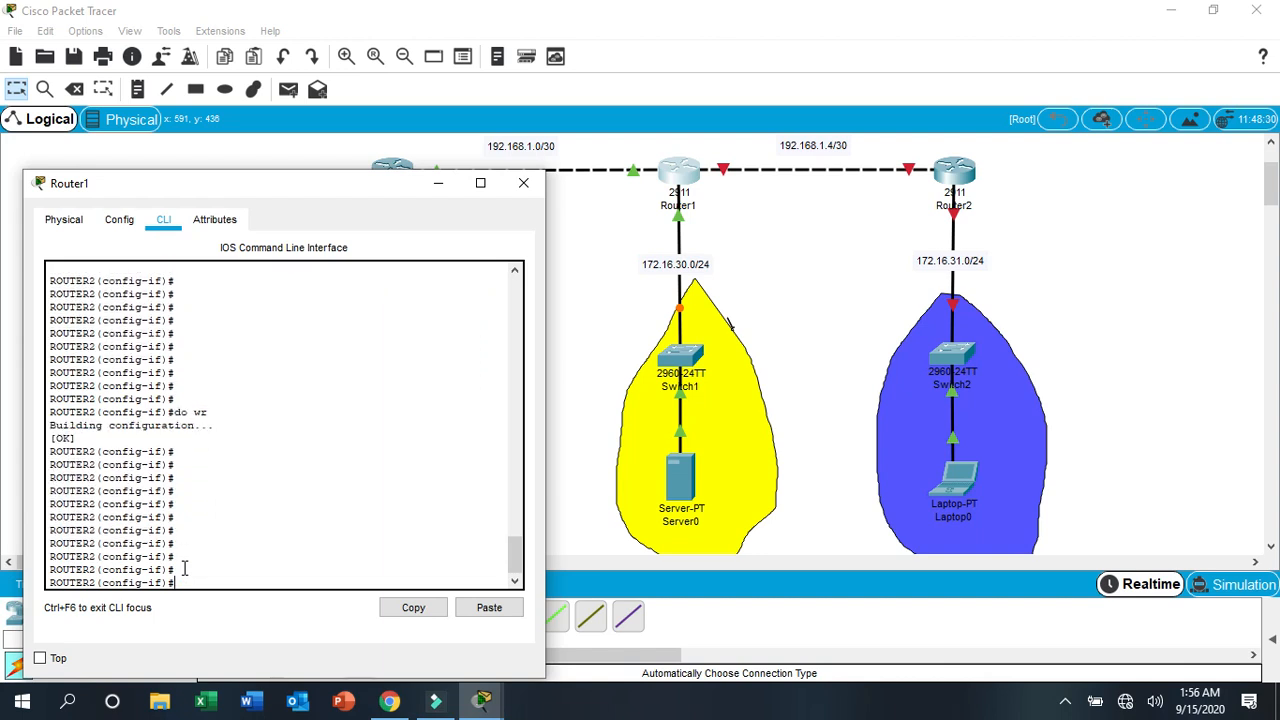
key("ctrl+z")
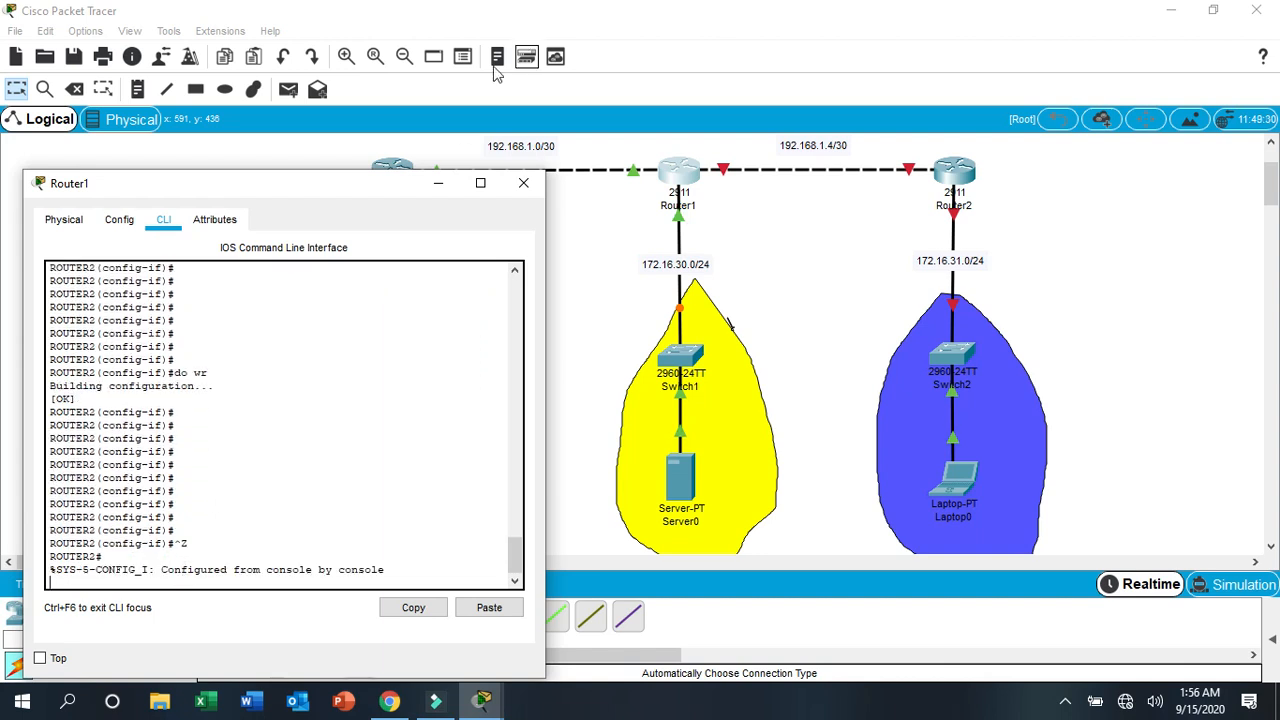
left_click(523, 183)
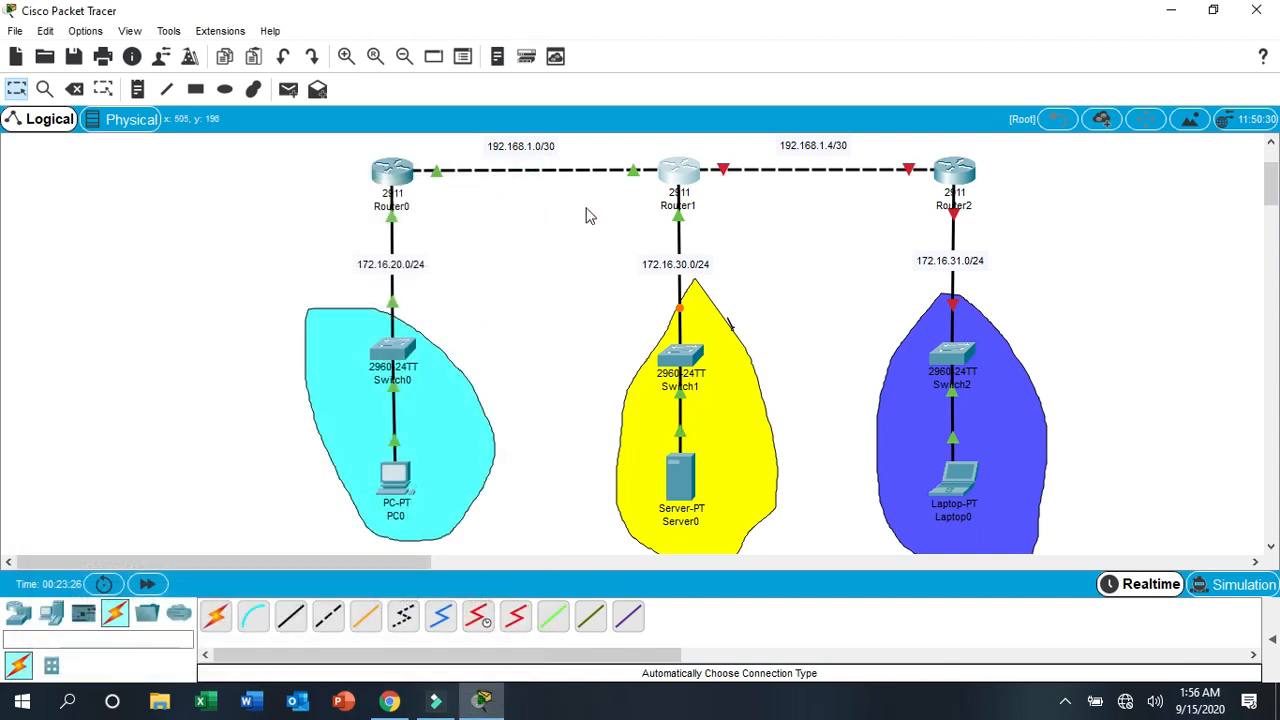
- Open Router2's command line and answer no to the initial configuration dialog
left_click(968, 180)
left_click_drag(755, 86, 504, 47)
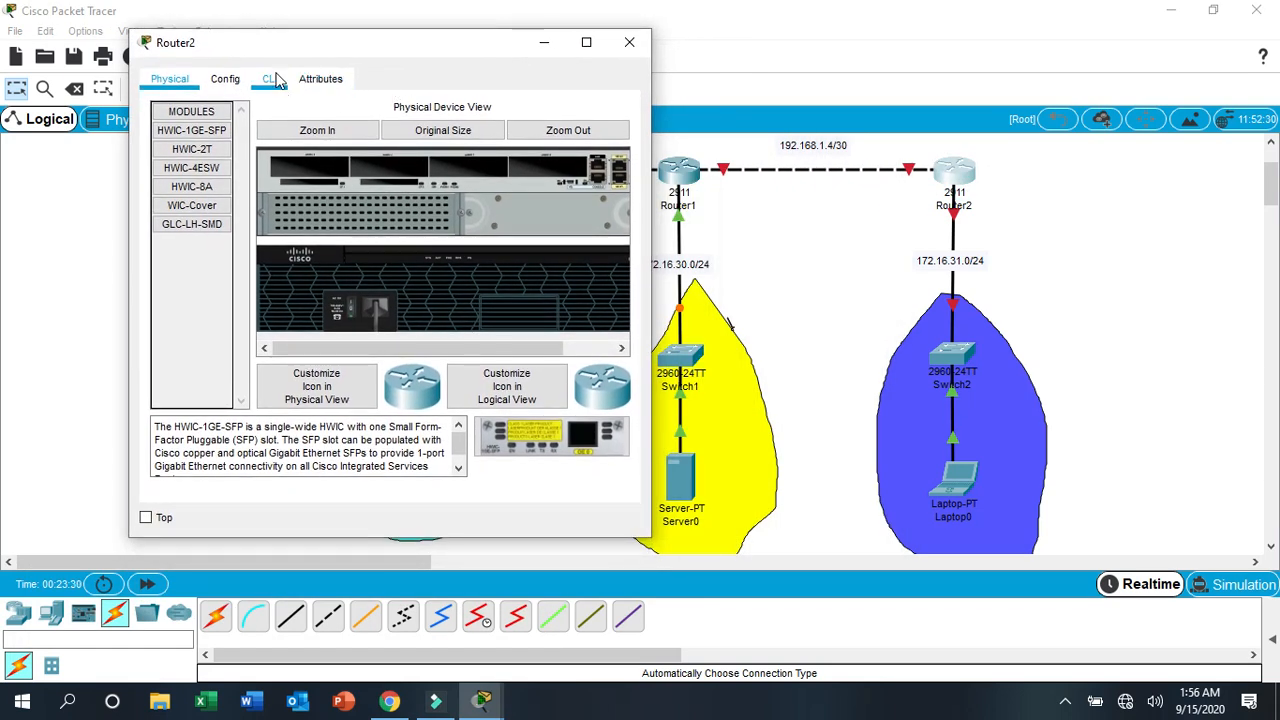
left_click(270, 79)
left_click(575, 438)
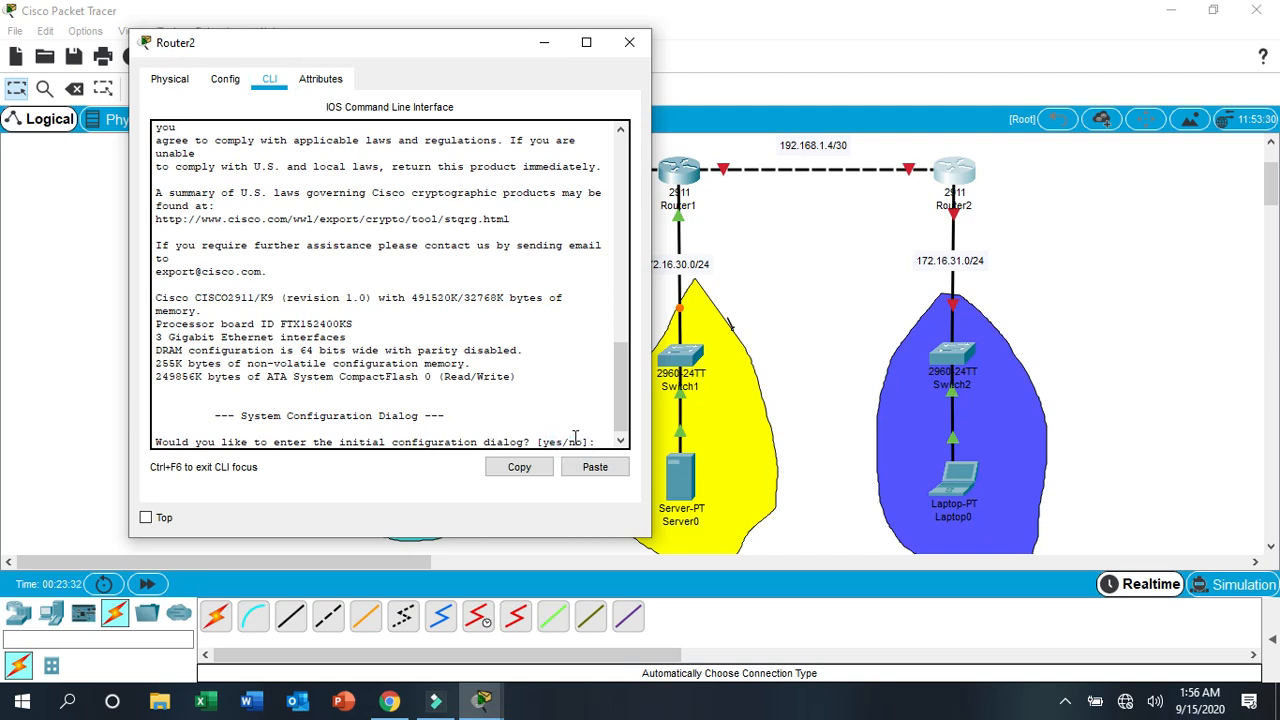
key("Return")
key("Return")
type("no")
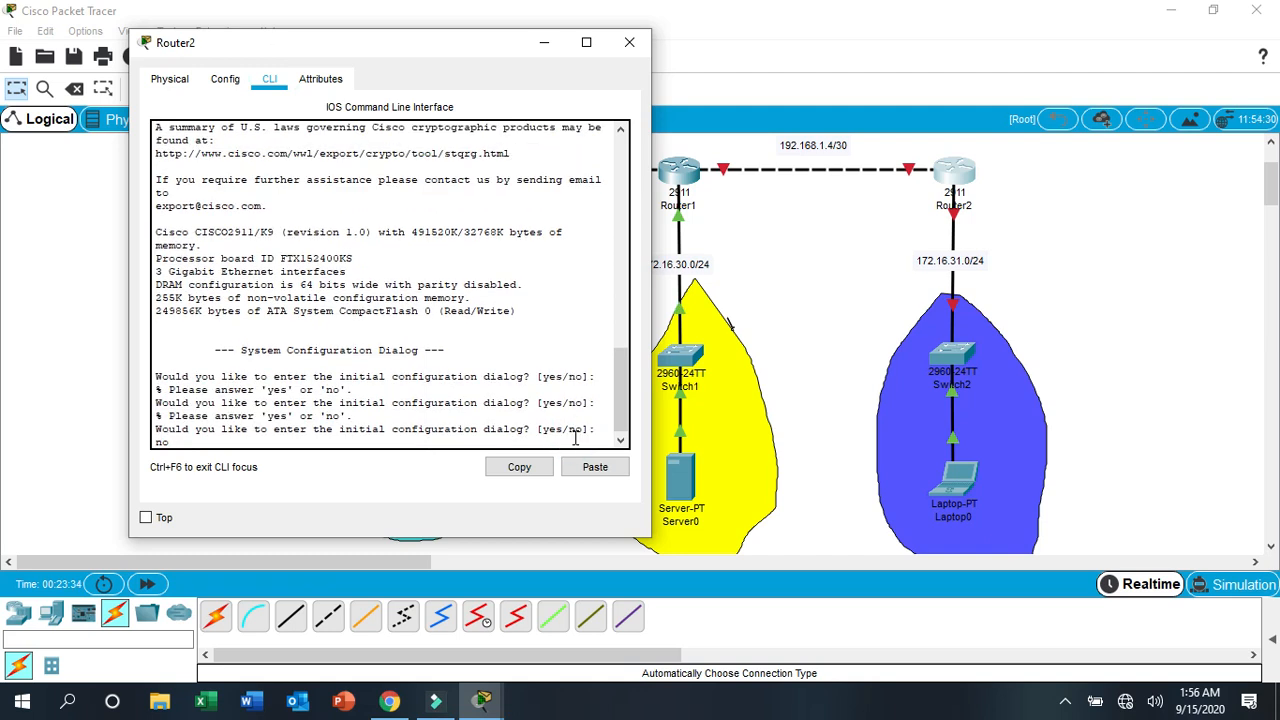
key("Return")
key("Return")
key("Return")
key("Return")
key("Return")
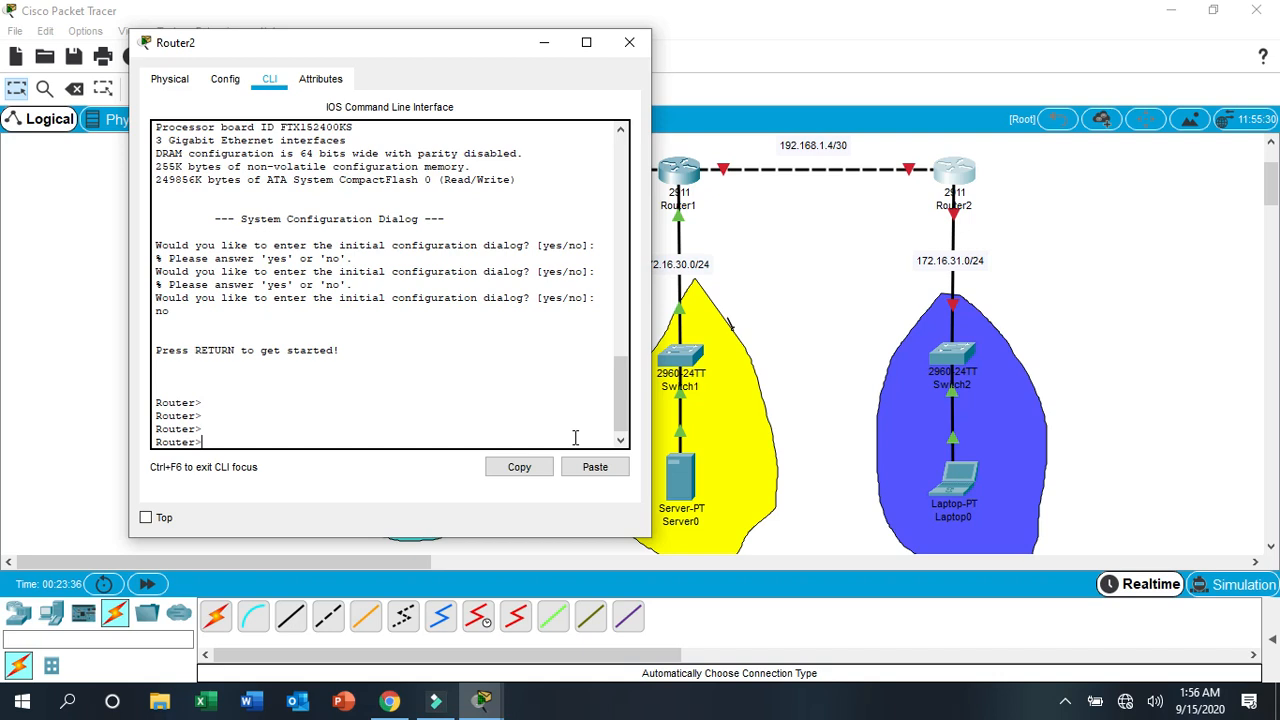
- Enter privileged mode with en and global configuration mode with conf t on Router2
type("en")
key("Return")
key("Return")
key("Return")
type("conf t")
key("Return")
key("Return")
key("Return")
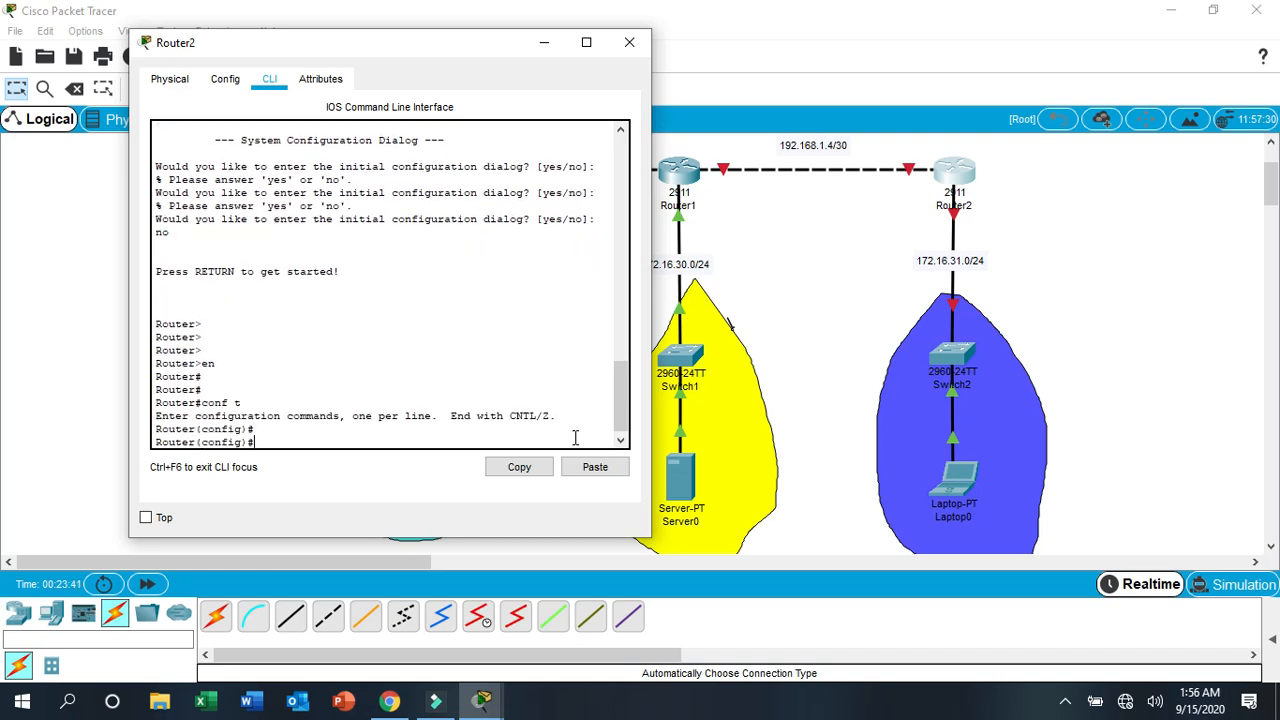
- Set Router2's hostname to ROUTER3
type("ho")
key("Tab")
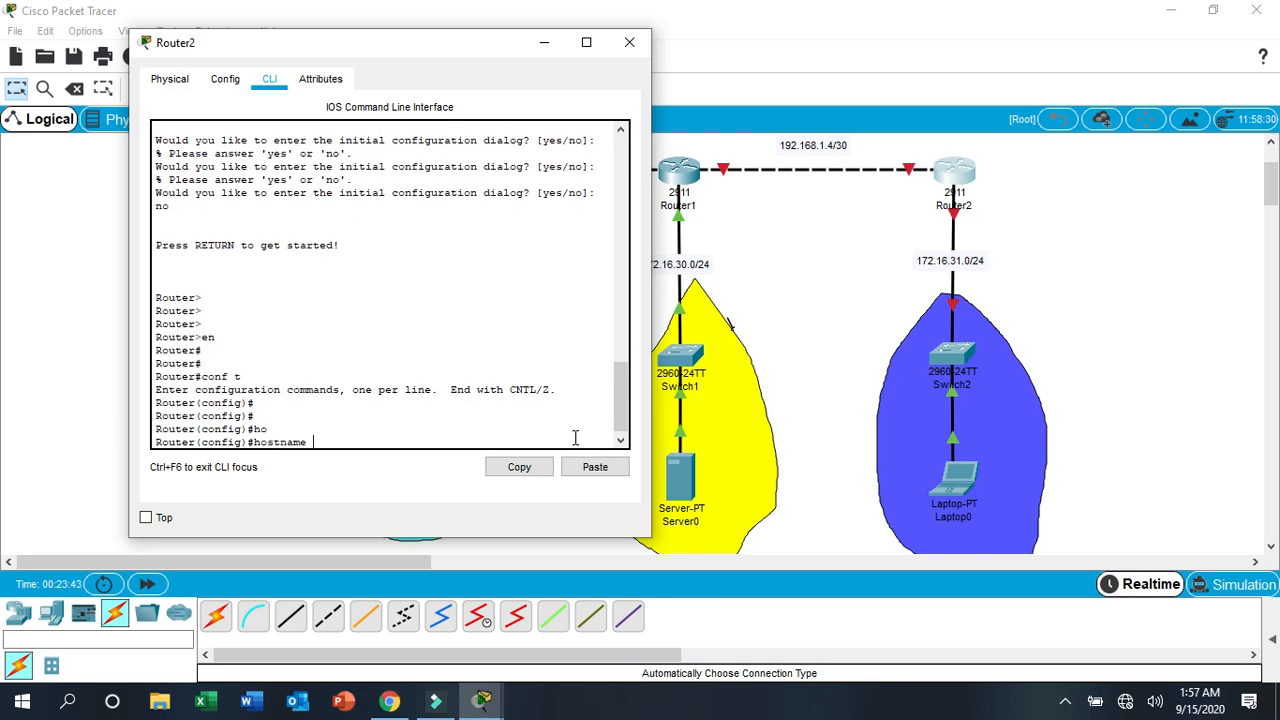
type("ROUTER")
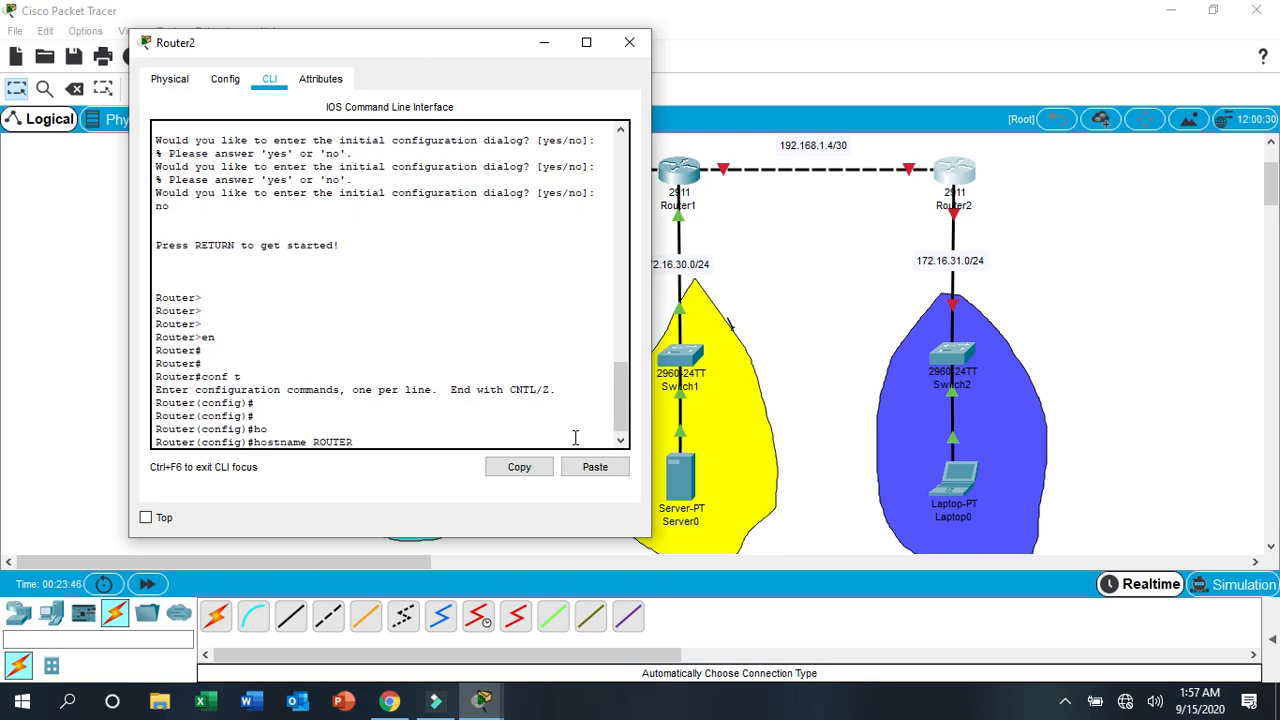
type("3")
key("Return")
key("Return")
key("Return")
key("Return")
key("Return")
key("Return")
key("Return")
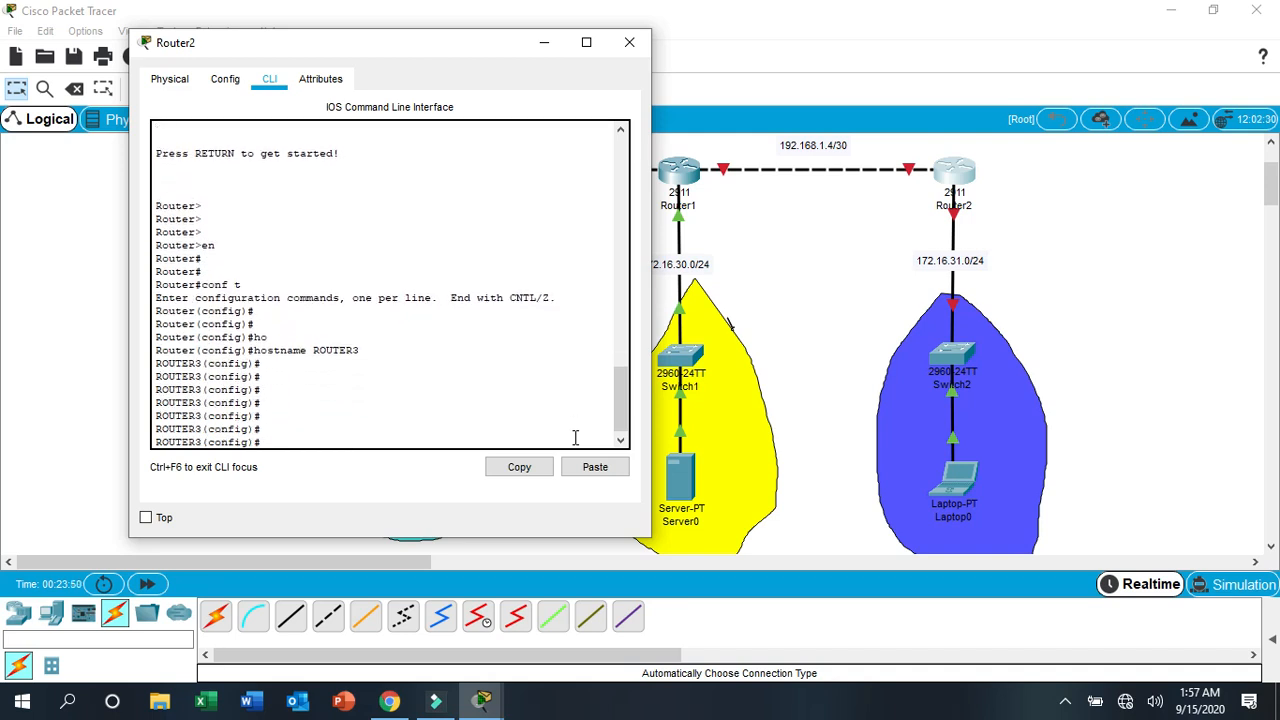
- Check Router2's link port toward Router1, and assign 192.168.1.6 with subnet mask 255.255.255.252 to its g0/0 interface
left_click(543, 43)
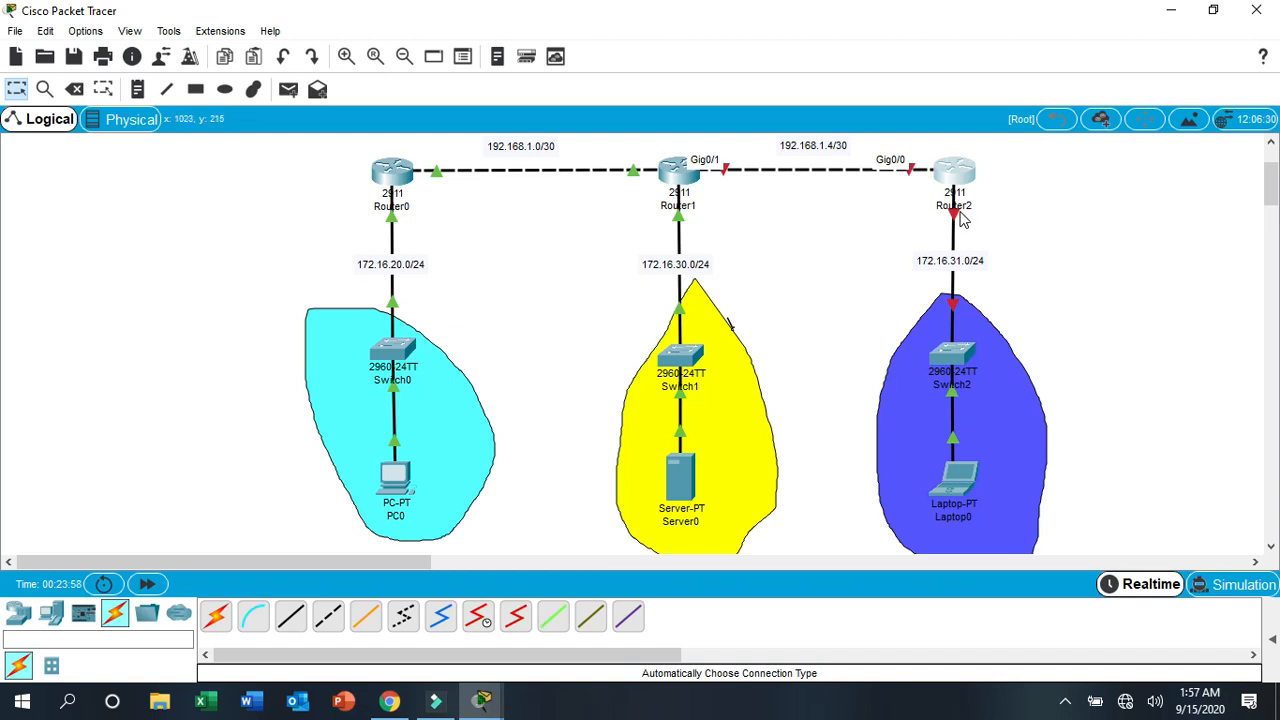
left_click(955, 173)
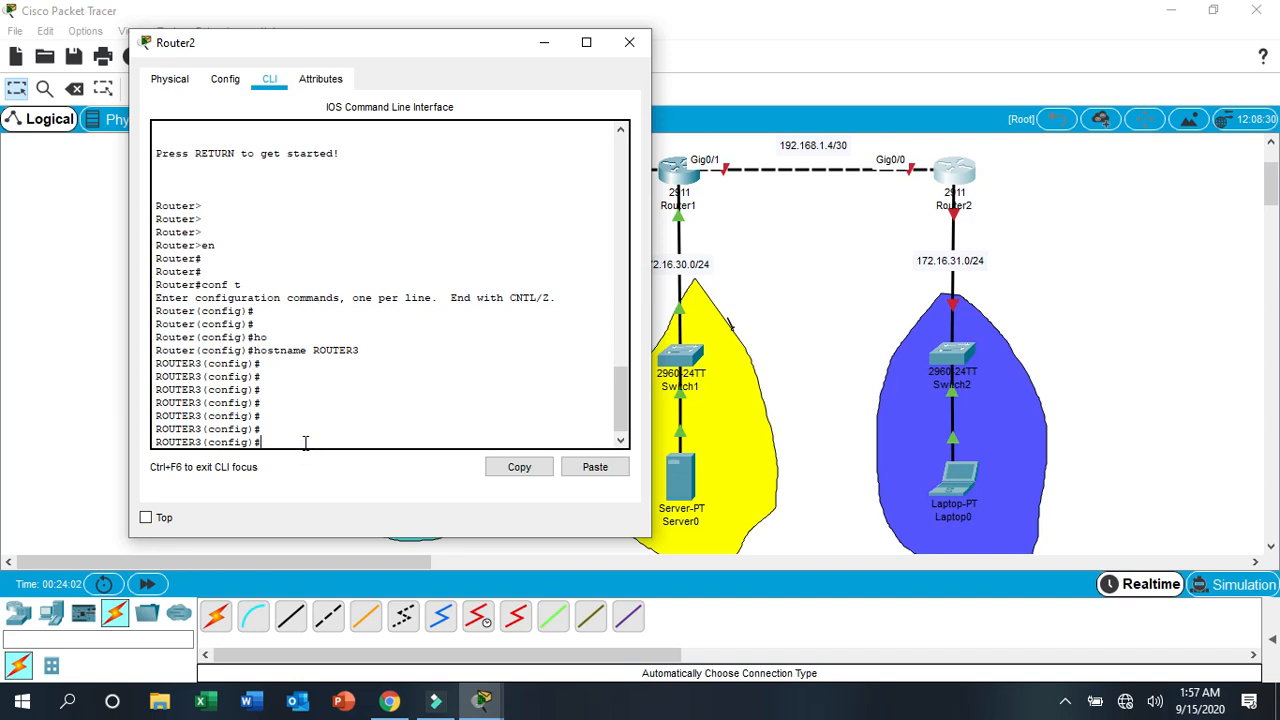
type("int g0/0")
key("Return")
type("ip add")
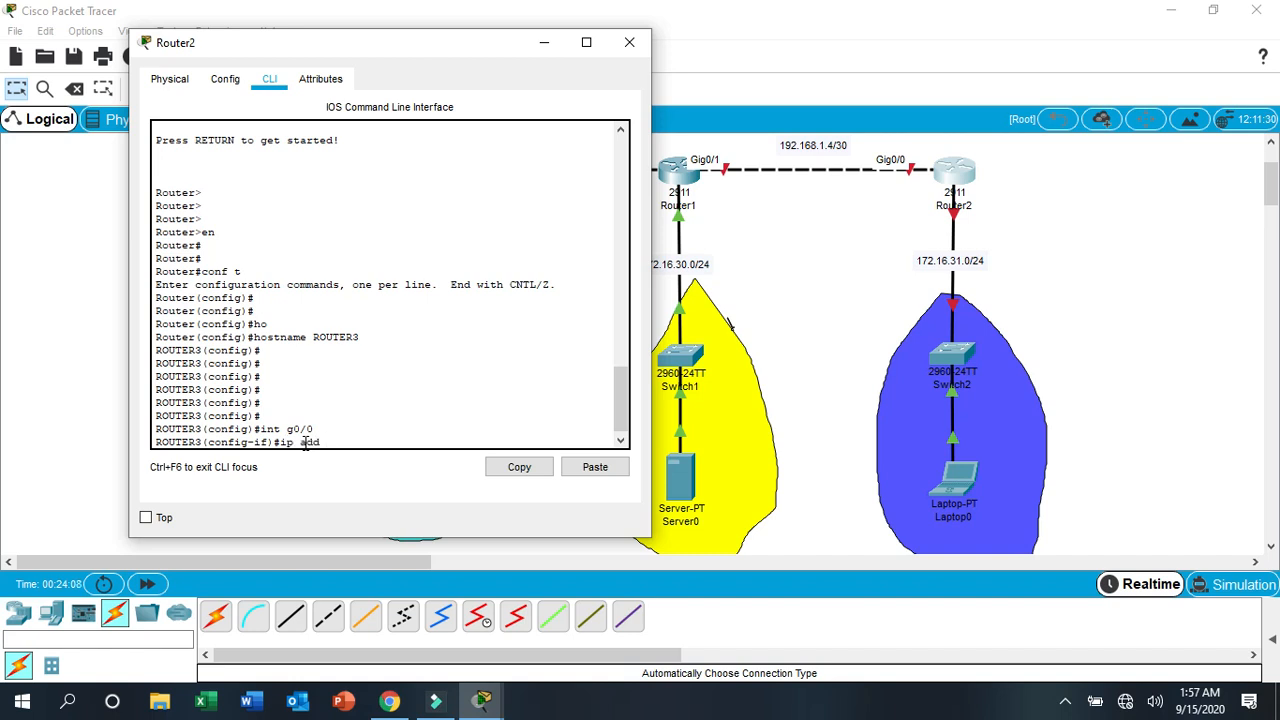
type(" 192.168.")
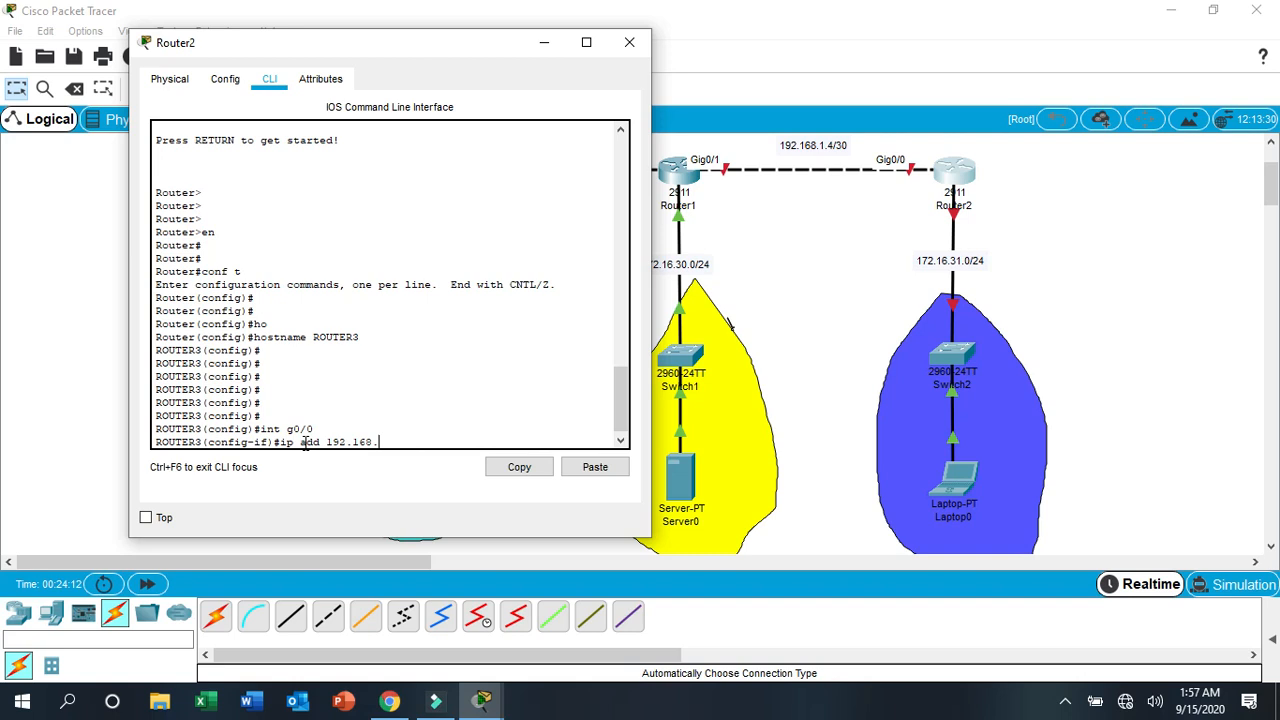
type("1.6")
type("255.255.255.252")
key("Return")
key("Return")
key("Return")
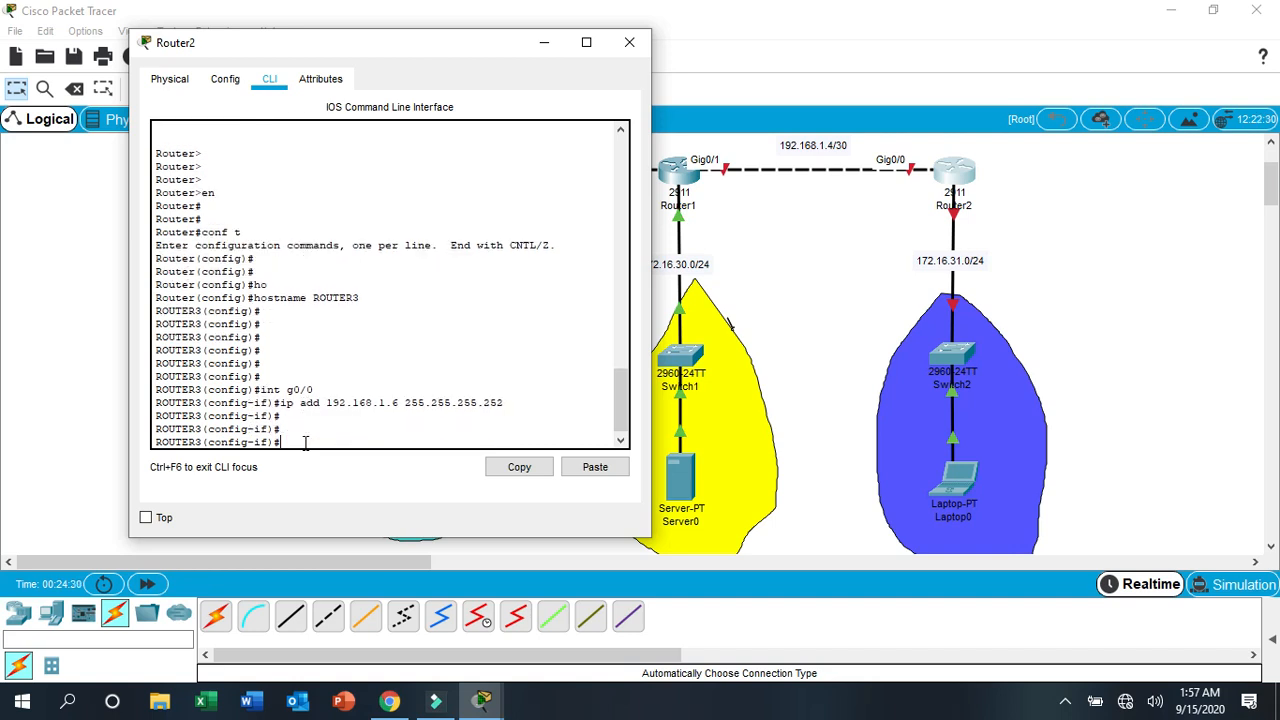
key("Return")
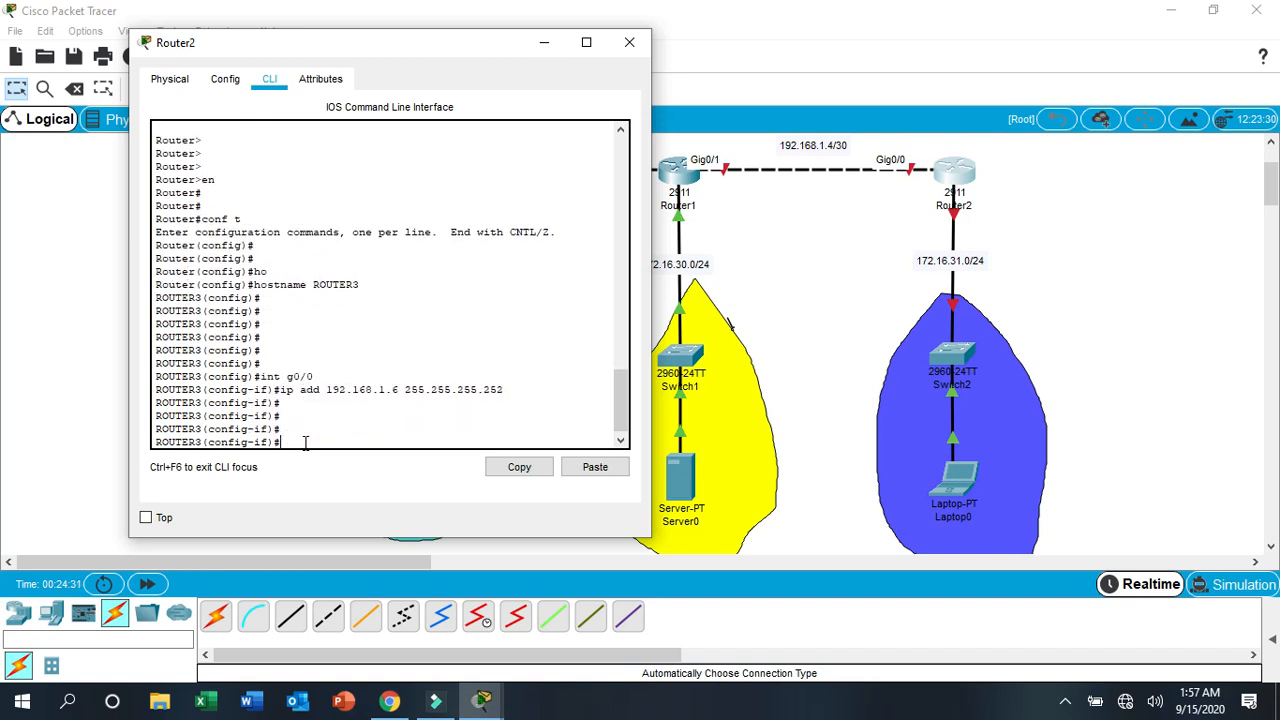
- Enable Router2's g0/0 interface with the no shutdown command
type("no shutdown")
key("Return")
key("Return")
key("Return")
key("Return")
key("Return")
key("Return")
key("Return")
key("Return")
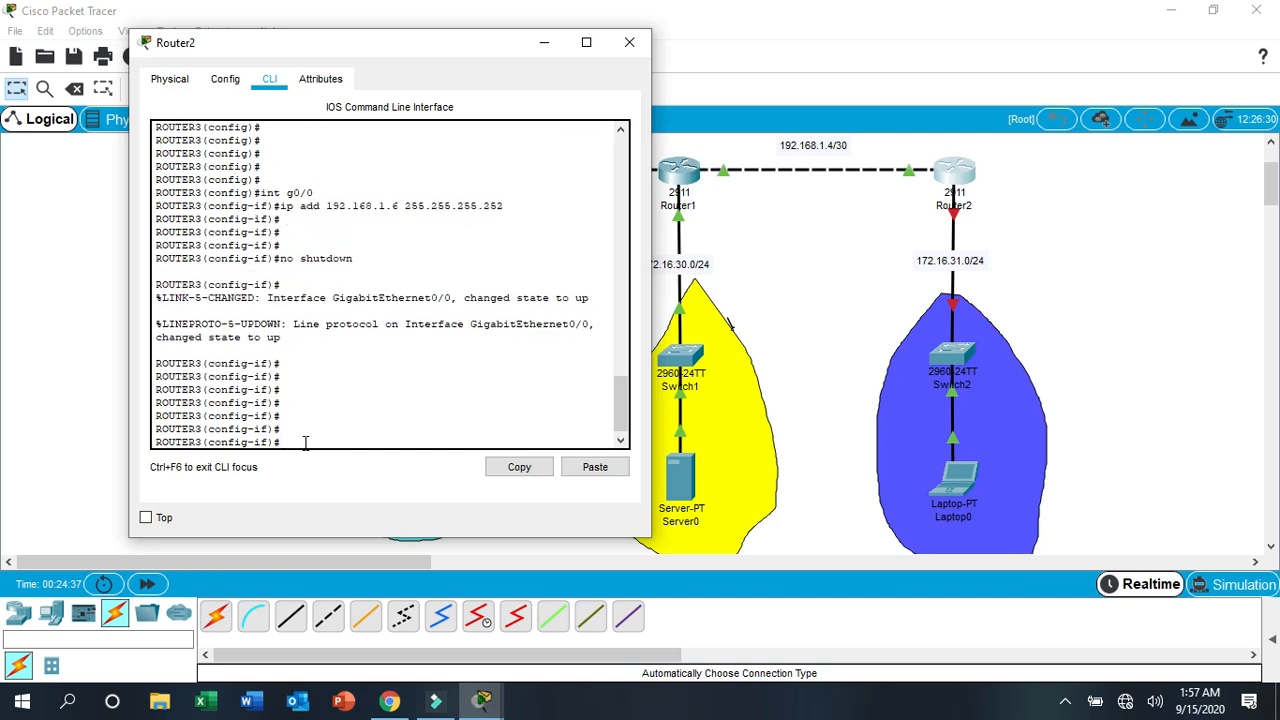
key("Return")
key("Return")
key("Return")
key("Return")
key("Return")
key("Return")
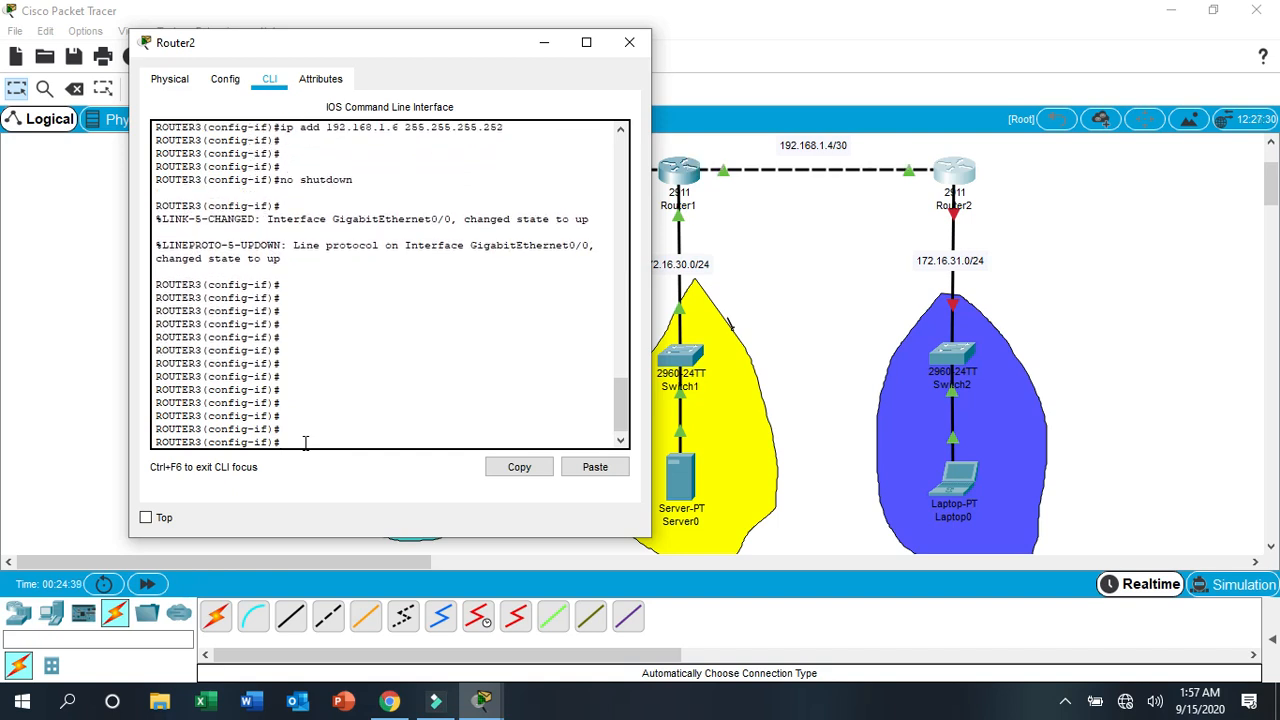
- Assign IP address 172.16.31.1 with subnet mask 255.255.255.0 to Router2's g0/1 interface
type("int g0/1")
key("Return")
key("Return")
type("ip add 1")
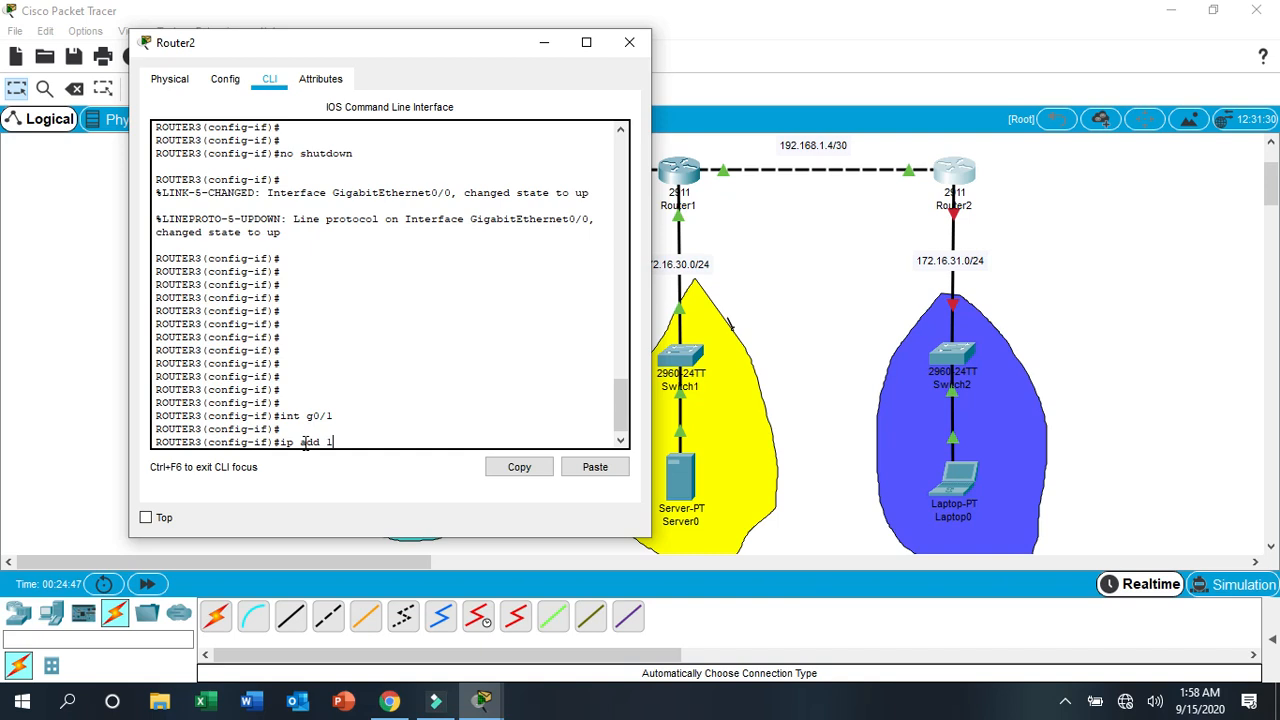
type("72.16.31.1 255.255.255.0")
key("Return")
key("Return")
key("Return")
key("Return")
- Enable Router2's g0/1 interface with the no shutdown command
type("no")
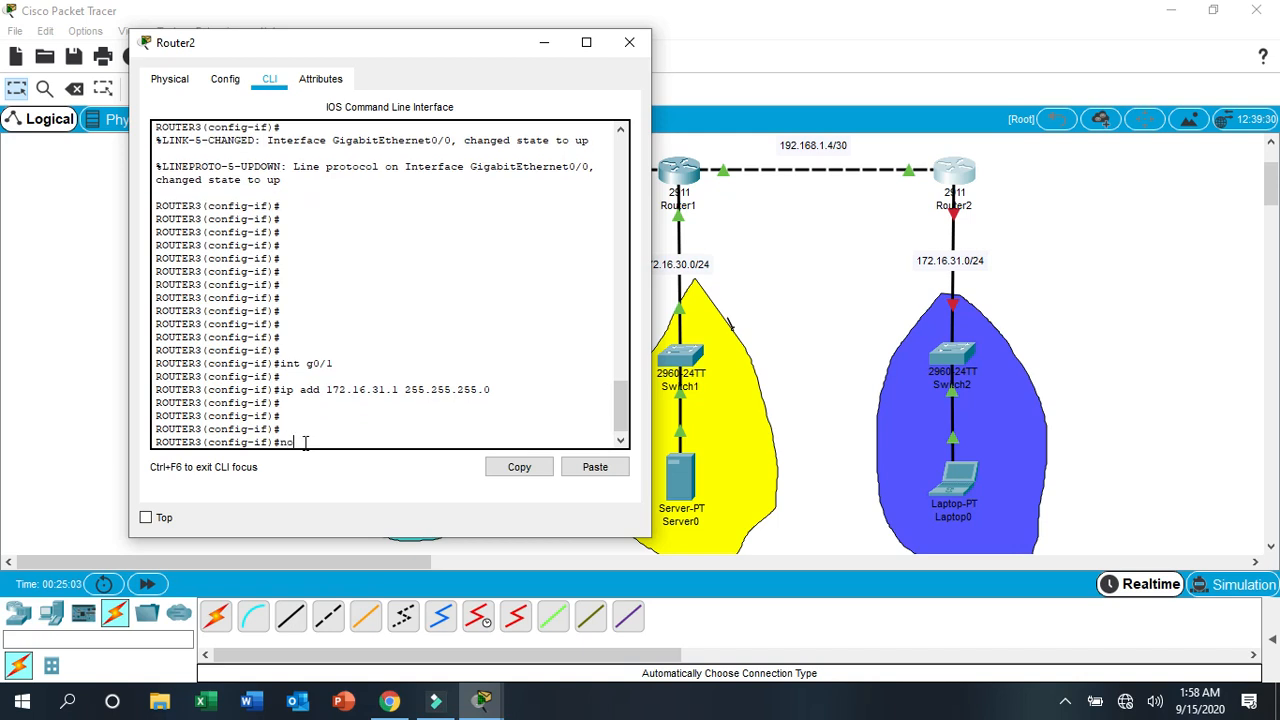
type(" shutdown")
key("Return")
key("Return")
key("Return")
key("Return")
key("Return")
key("Return")
key("Return")
key("Return")
key("Return")
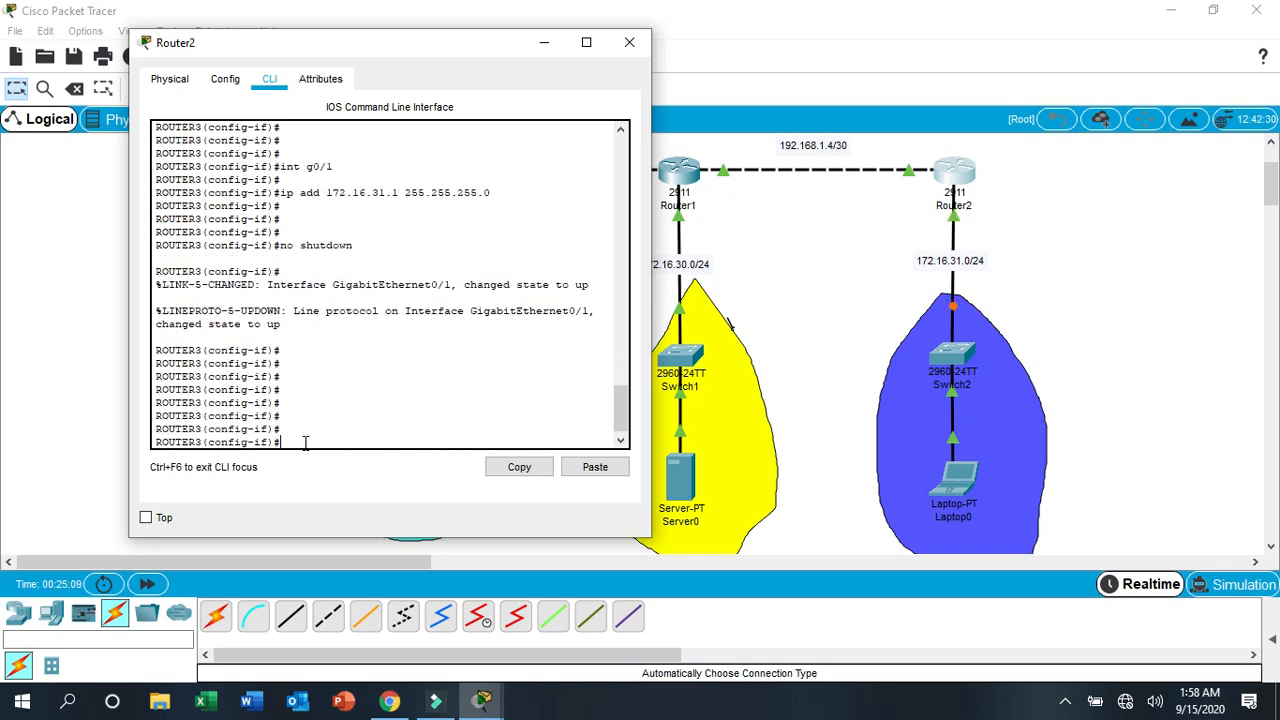
- Save Router2's configuration with do wr and close its window
type("do wr")
key("Return")
key("Return")
key("Return")
key("Return")
key("Return")
key("Return")
key("Return")
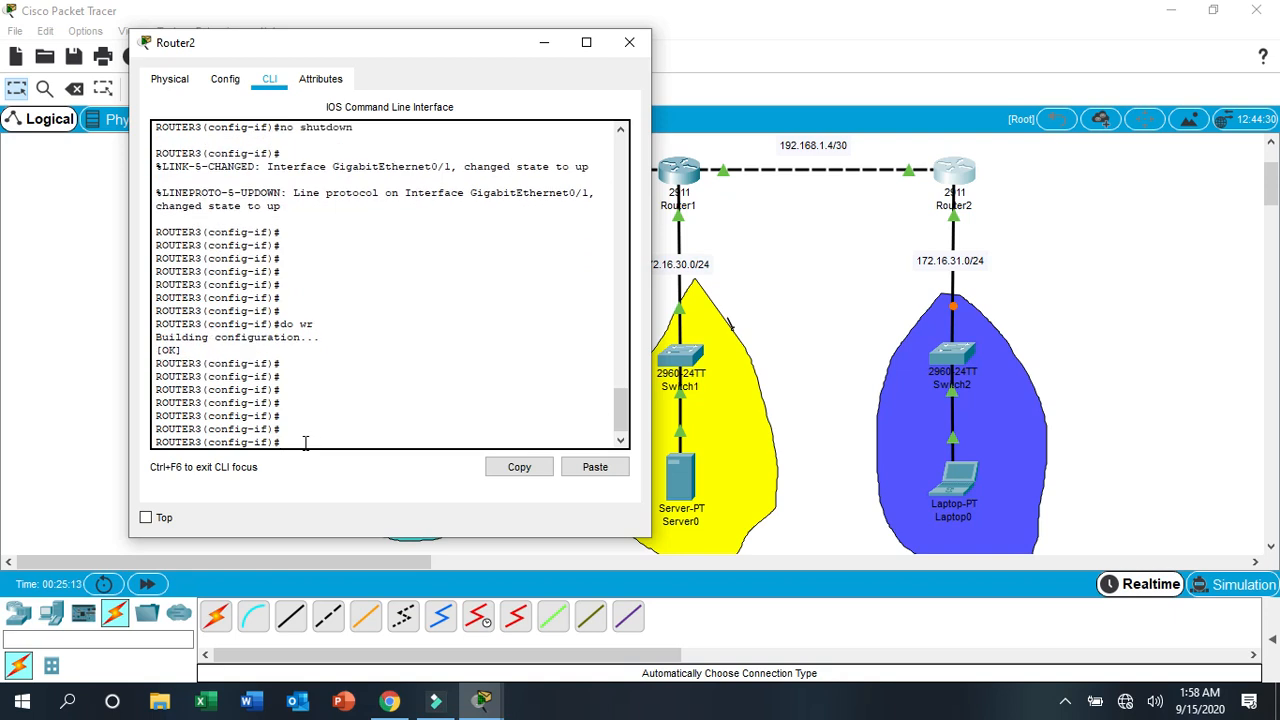
left_click(629, 42)
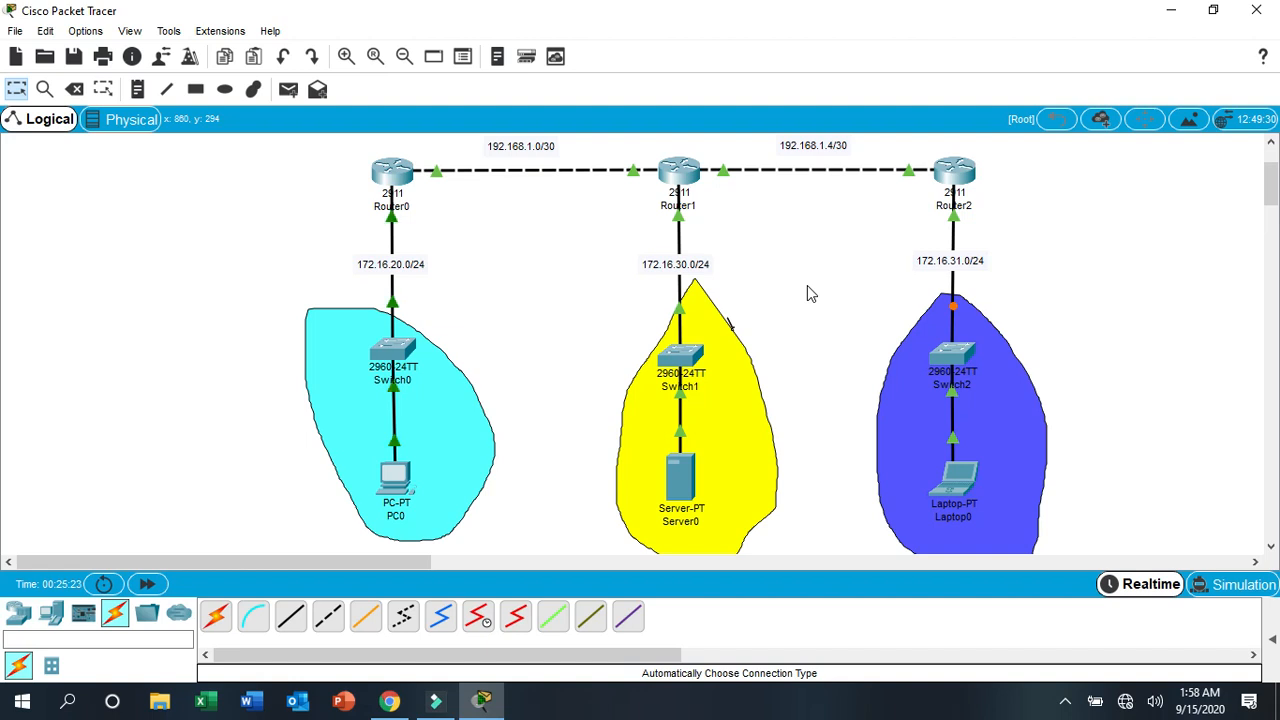
- Ping 192.168.1.6 from Router0's command line
left_click(392, 175)
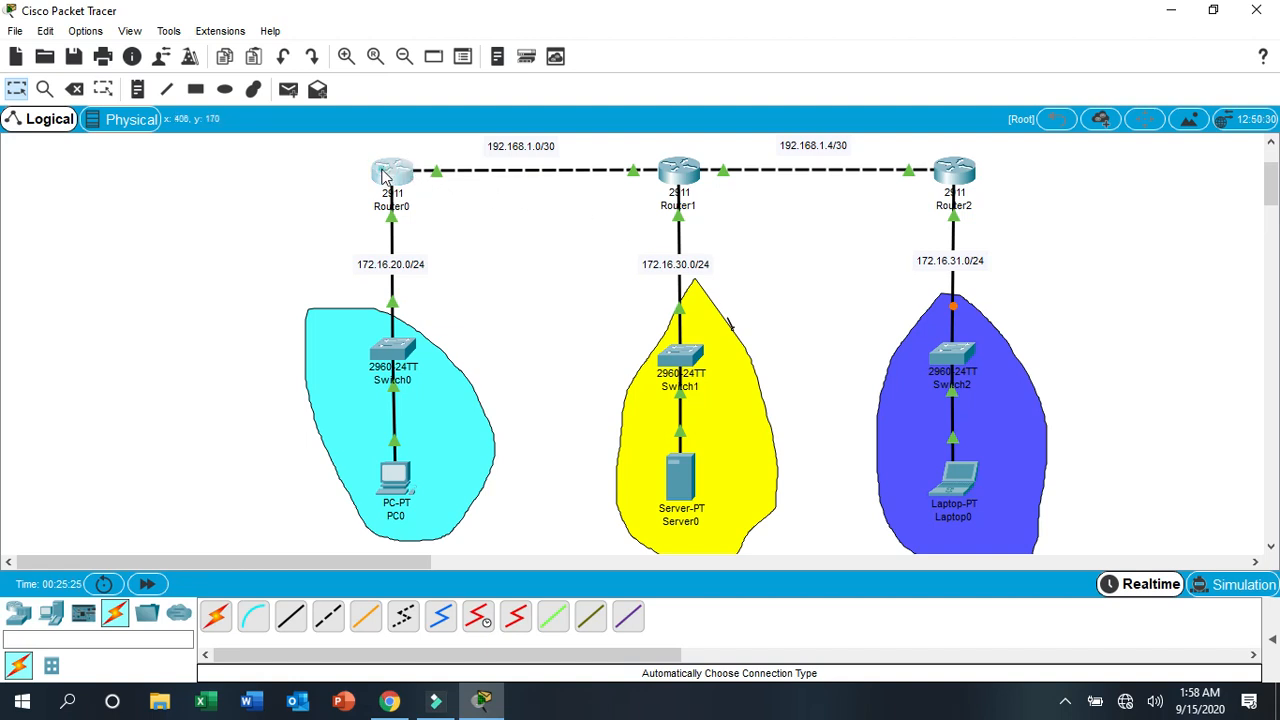
left_click_drag(557, 97, 186, 85)
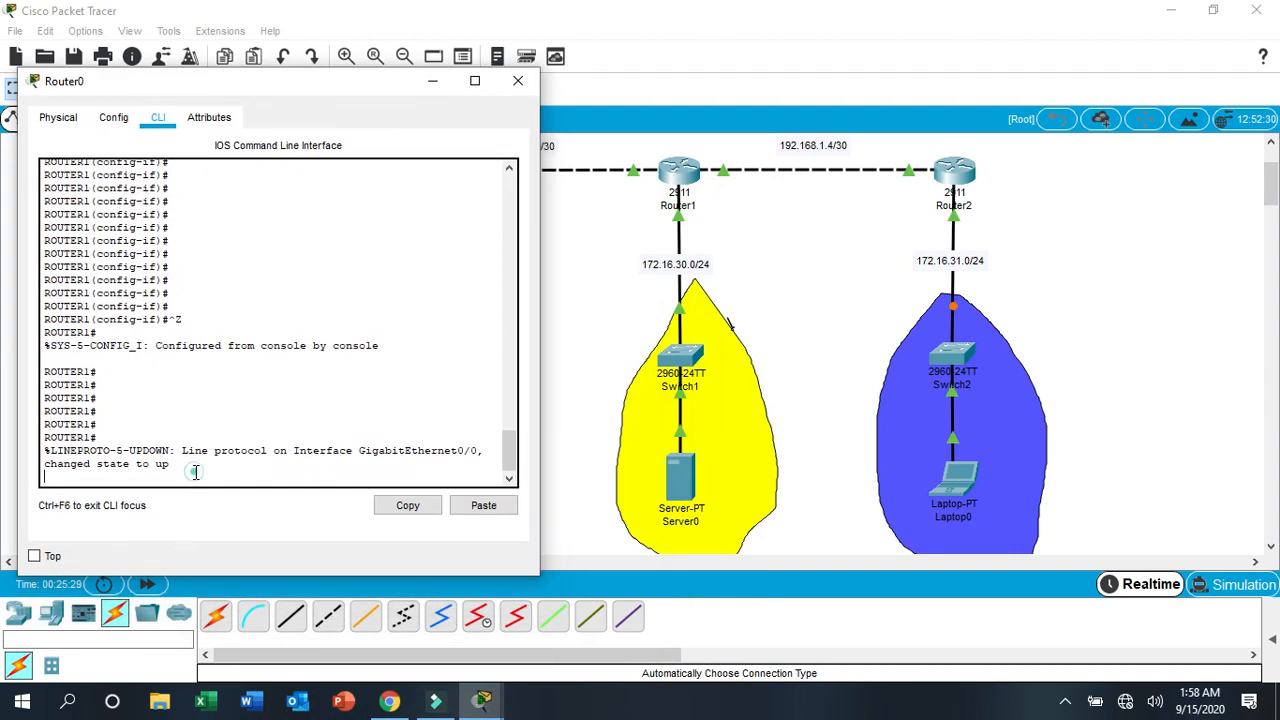
key("Return")
key("Return")
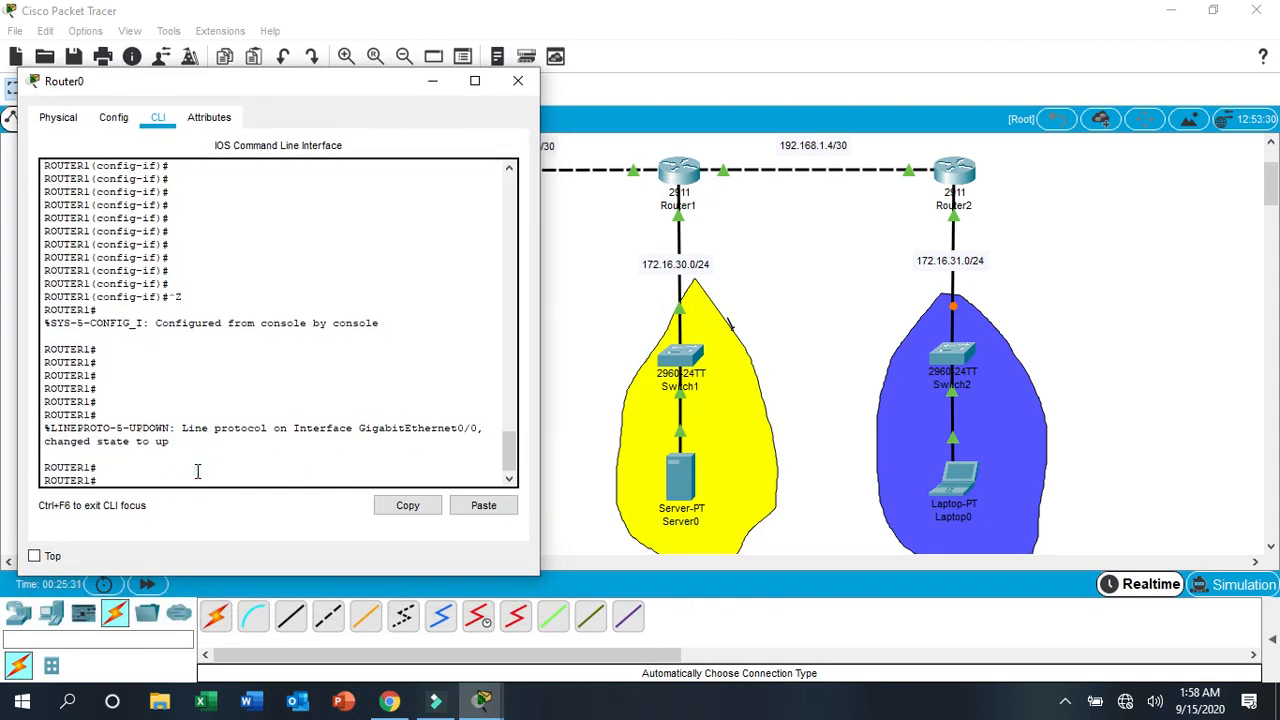
type("i")
type("ping ")
type("192.")
type("168.")
type("1.")
type("6")
key("Return")
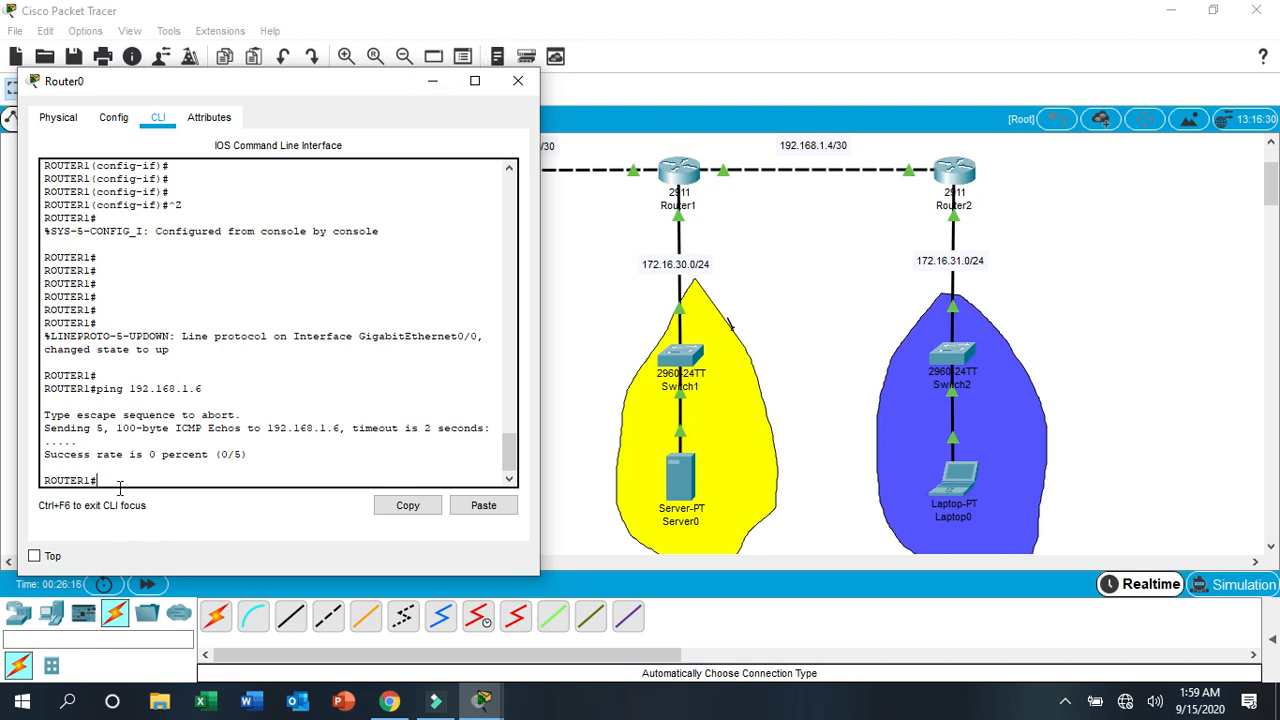
- Ping 192.168.1.2 twice from Router0, and close its window
key("Up")
key("BackSpace")
left_click(271, 82)
mouse_move(271, 82)
left_mouse_down()
mouse_move(276, 250)
mouse_move(292, 91)
left_mouse_up()
type("2.168.1.2")
key("Return")
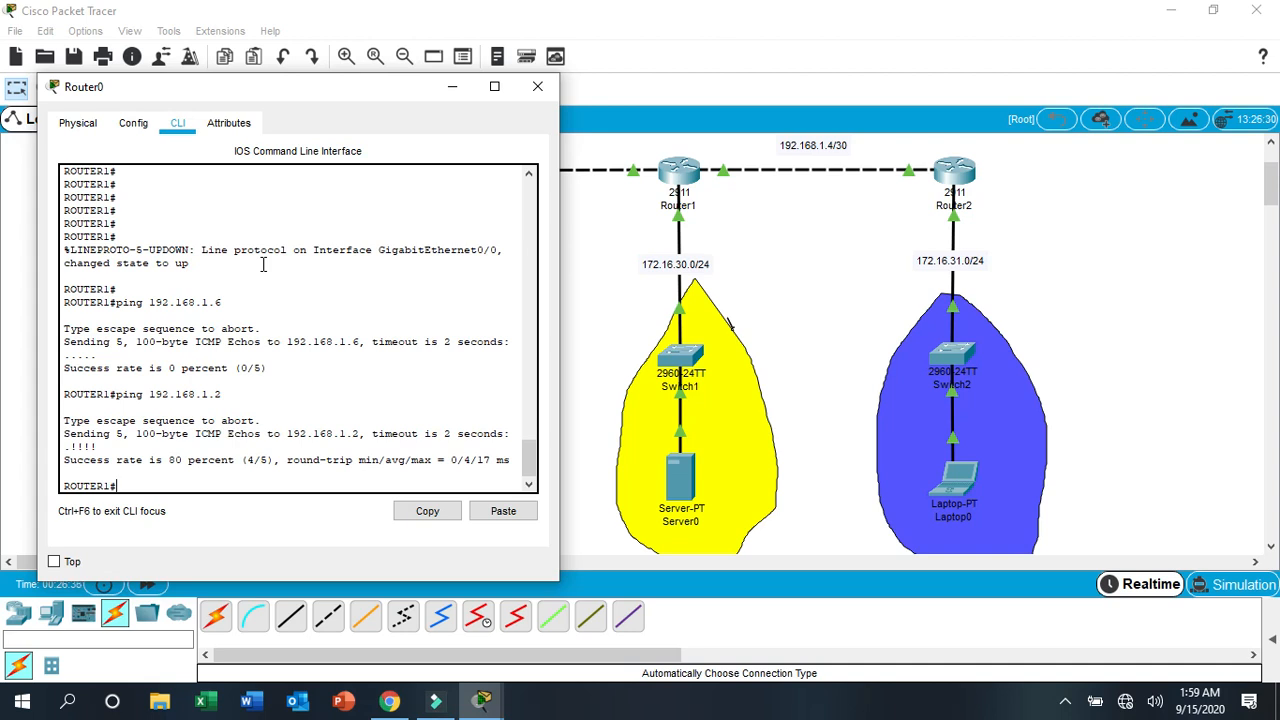
key("Up")
key("Return")
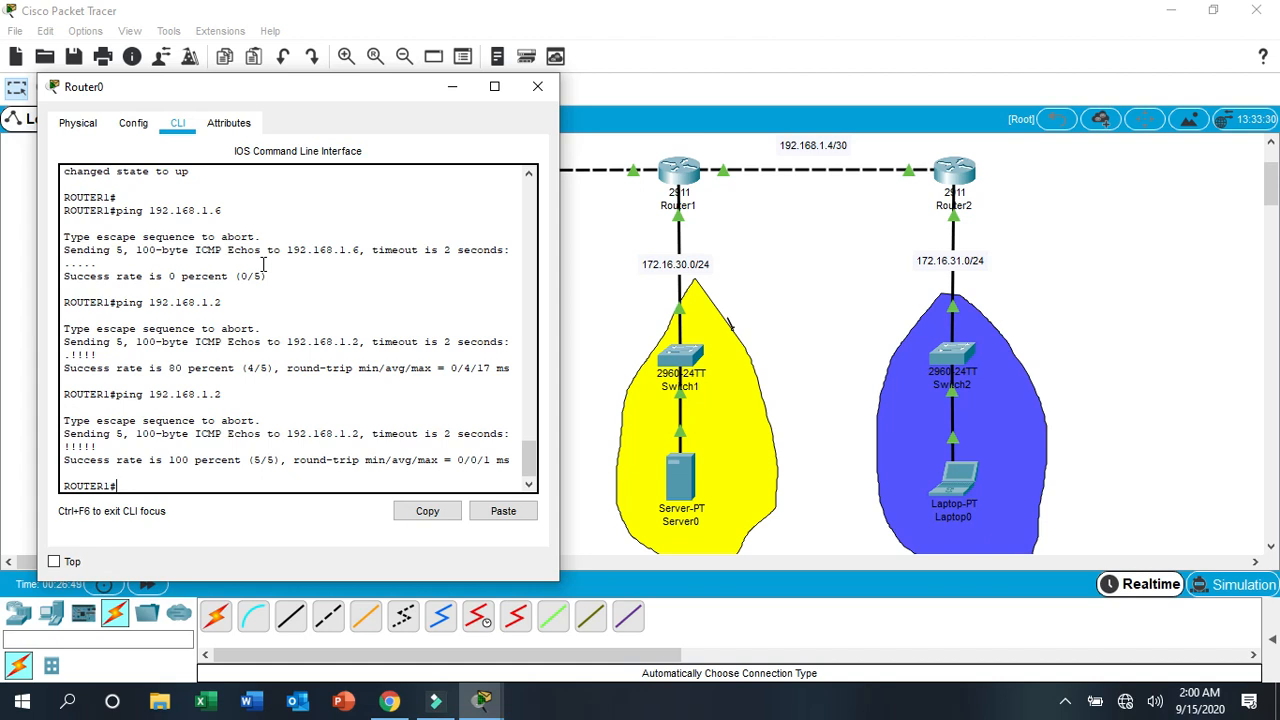
left_click(539, 88)
left_click(556, 250)
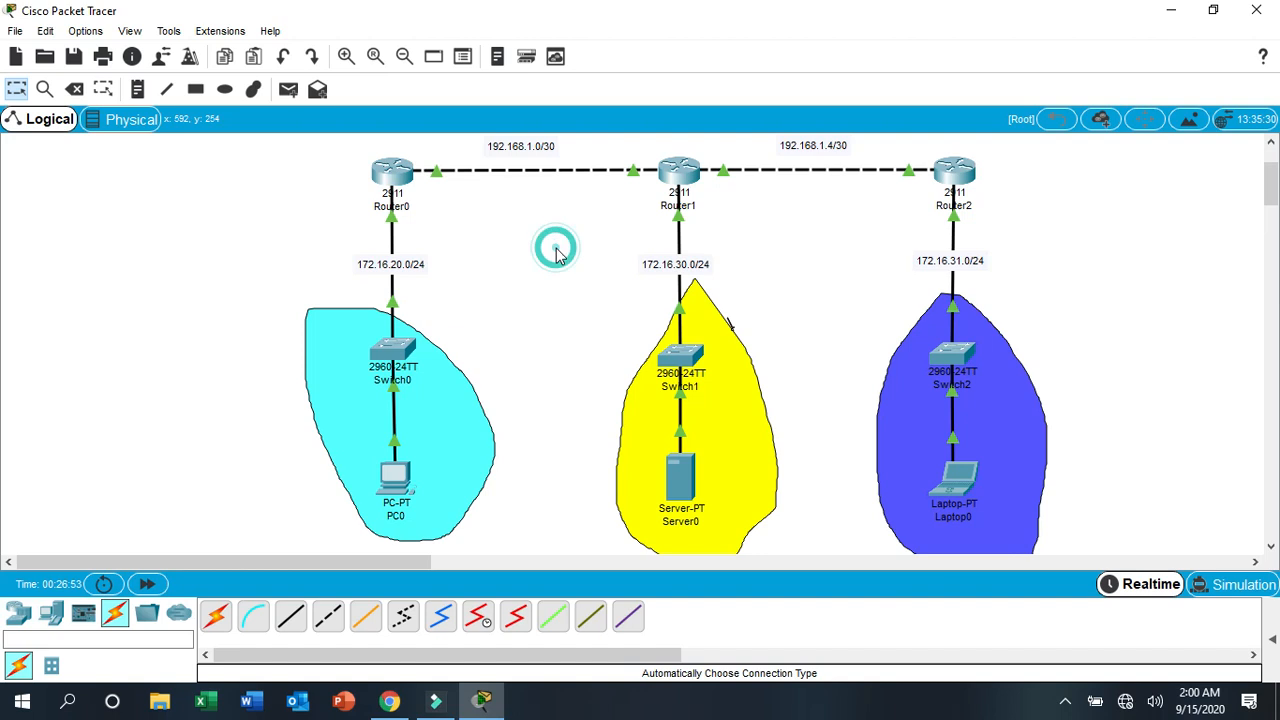
- Ping 192.168.1.6 from Router1's command line
left_click(680, 187)
left_click_drag(626, 90, 298, 36)
left_click(245, 420)
key("Return")
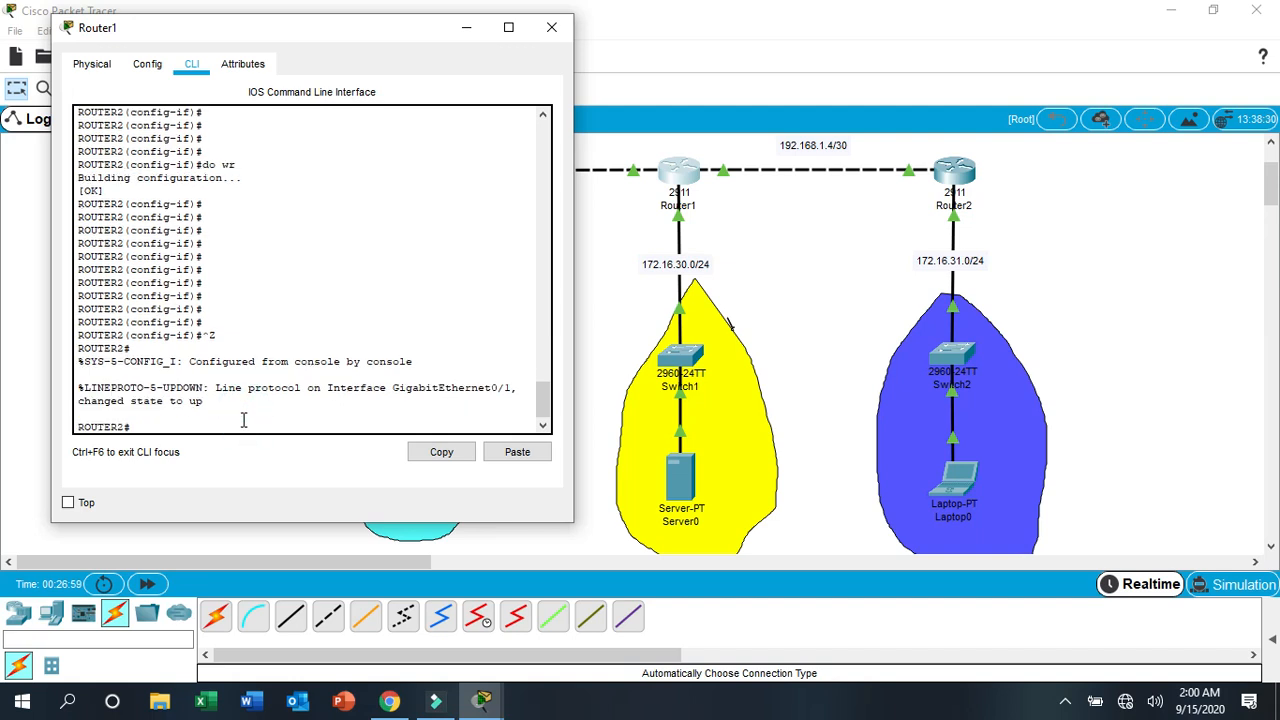
key("Return")
key("Return")
key("Return")
key("Return")
key("Return")
type("ping")
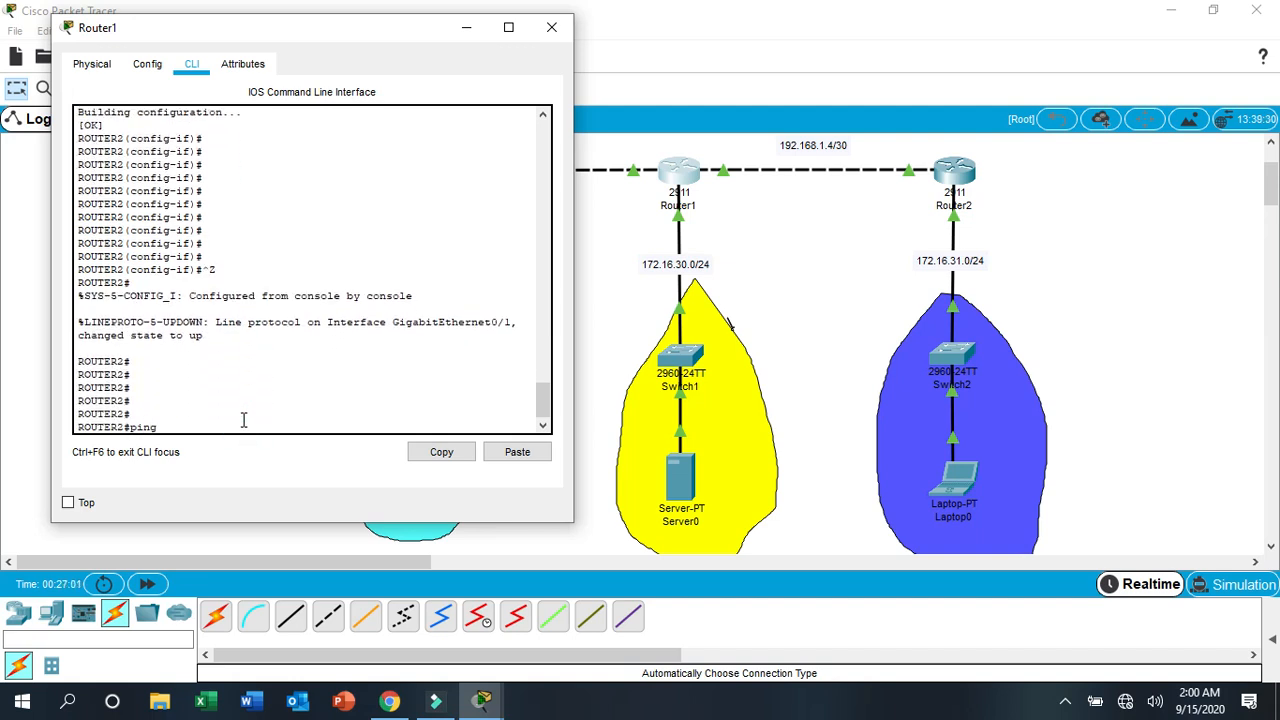
type(" 192.168.1.6")
key("Return")
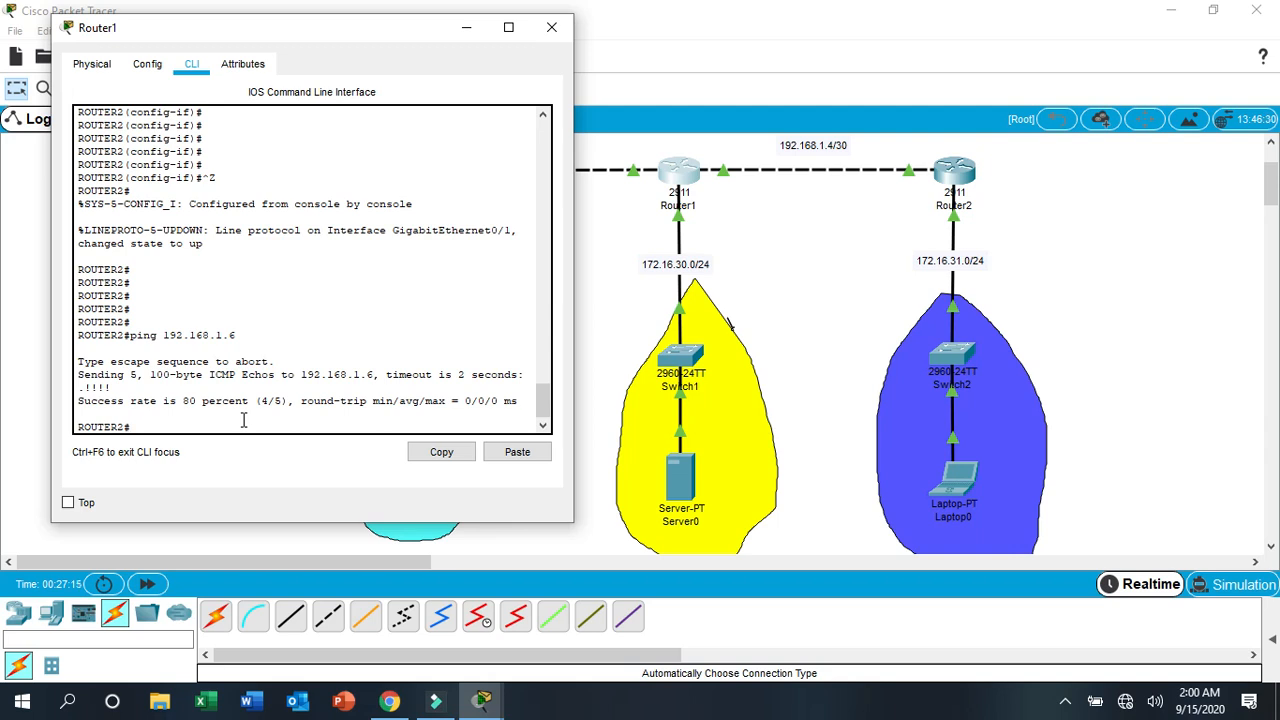
- Repeat the ping to 192.168.1.6 from Router1 and close its window
key("Up")
key("Return")
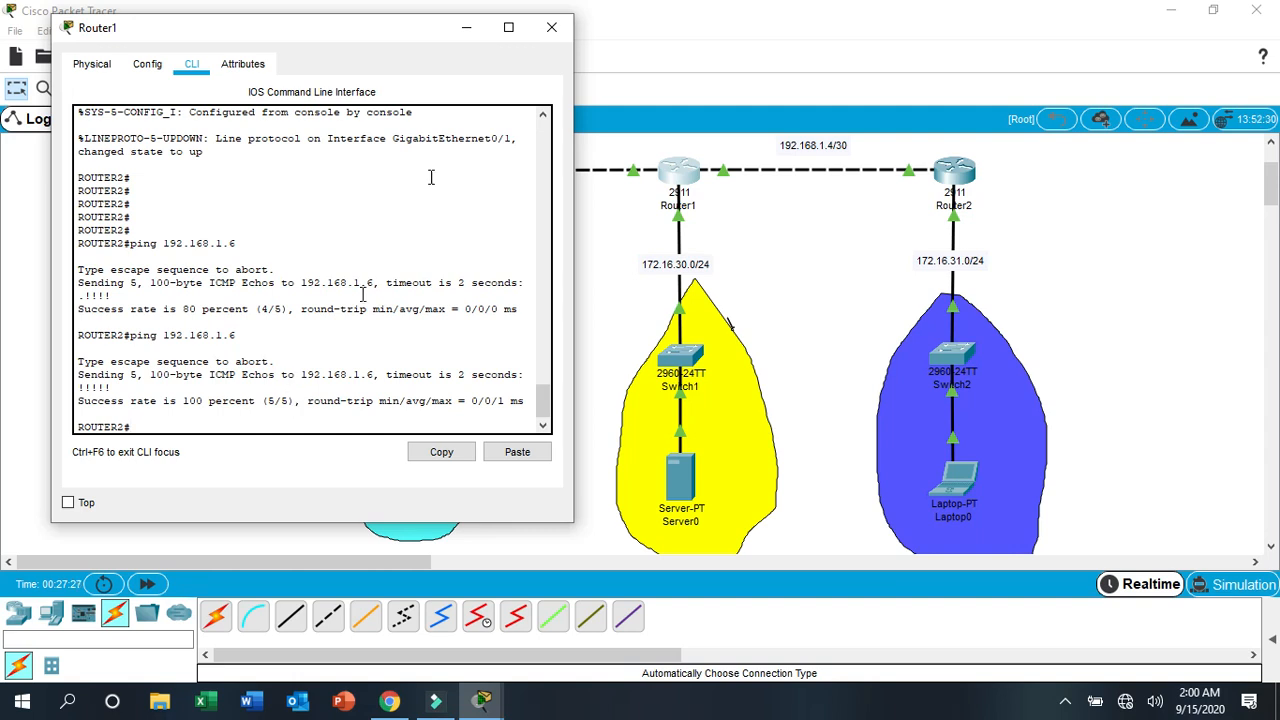
left_click(551, 30)
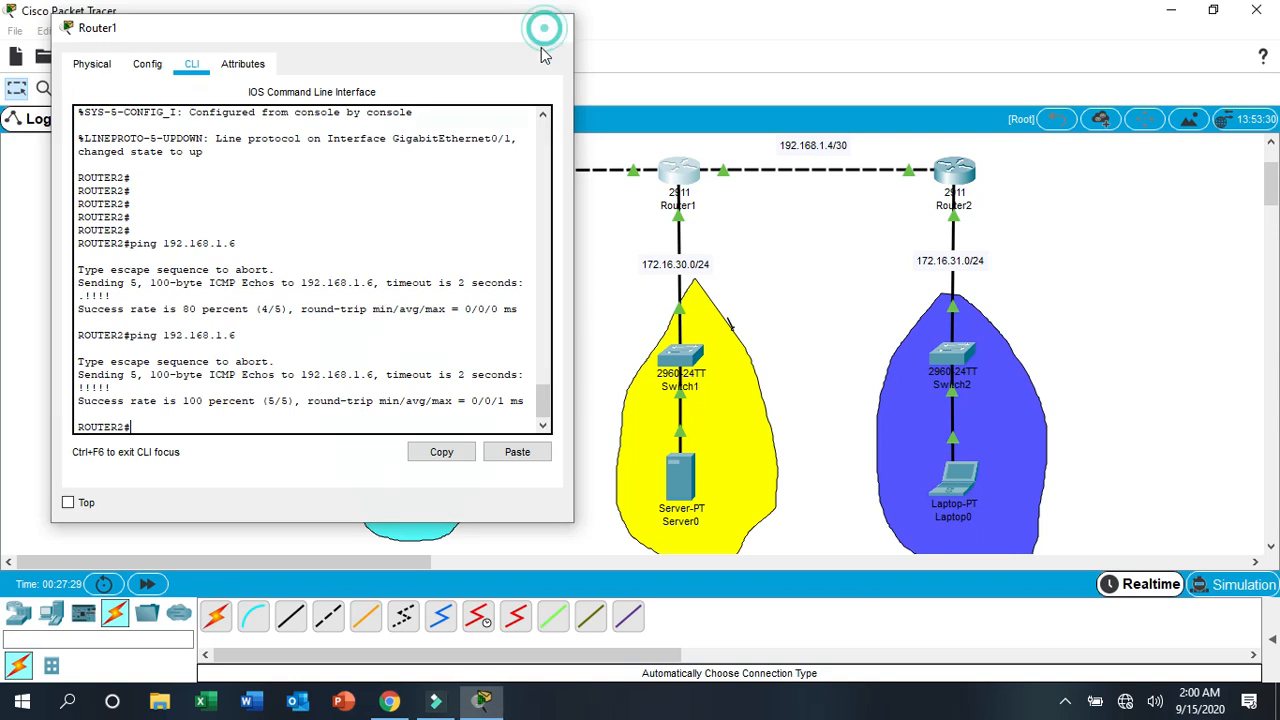
left_click(586, 320)
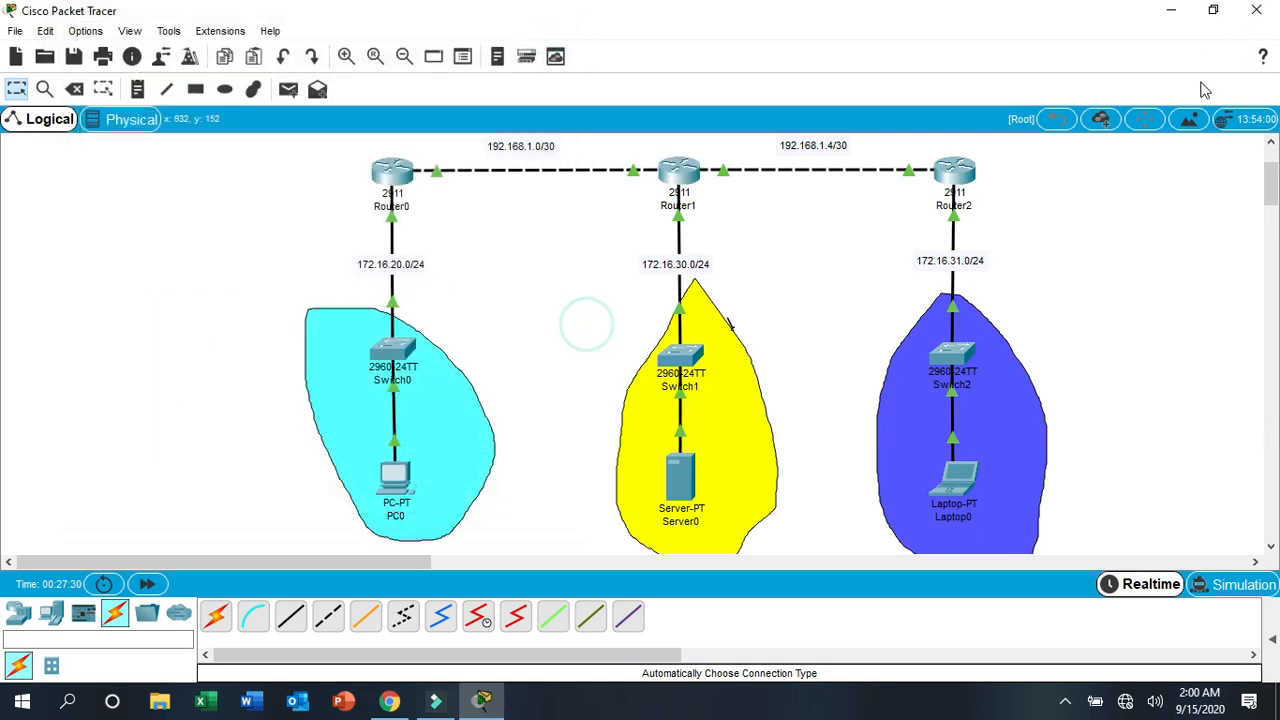
- Leave configuration mode on Router2, ping 192.168.1.1 and close its window
left_click(953, 173)
left_click_drag(690, 91, 343, 62)
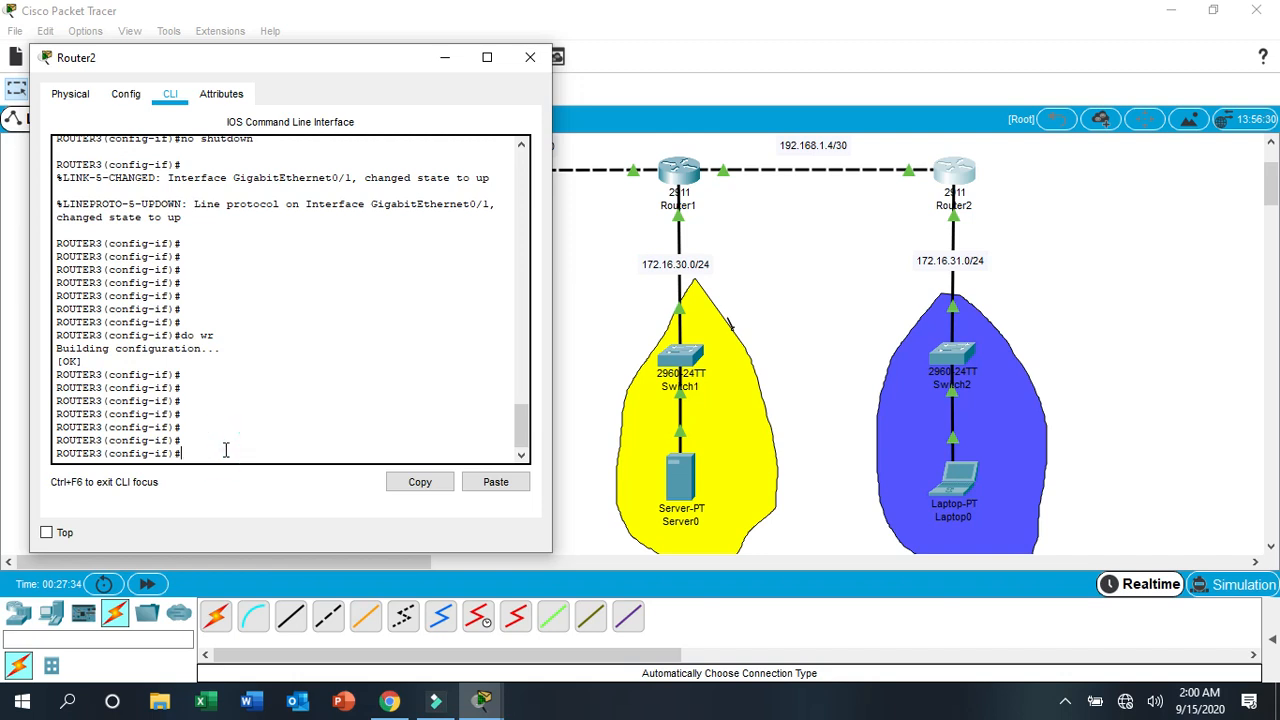
key("ctrl+z")
key("Return")
key("Return")
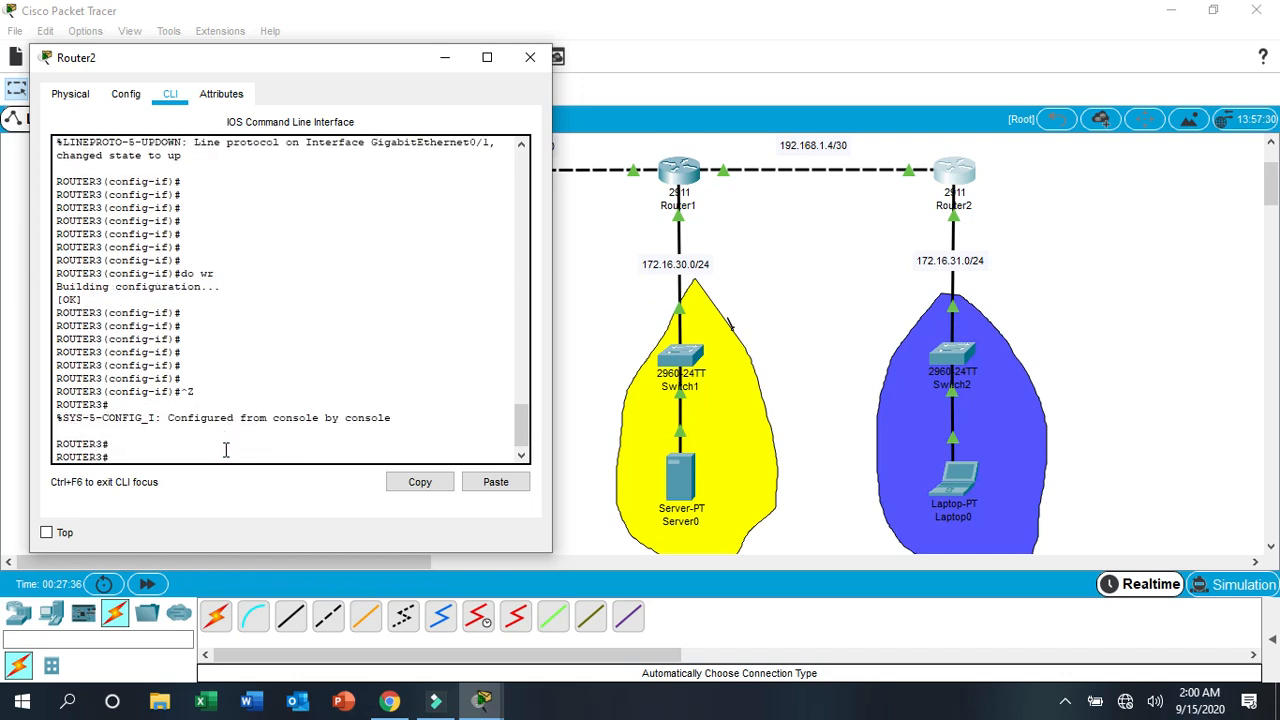
type("ping 192.168.1.1")
key("Return")
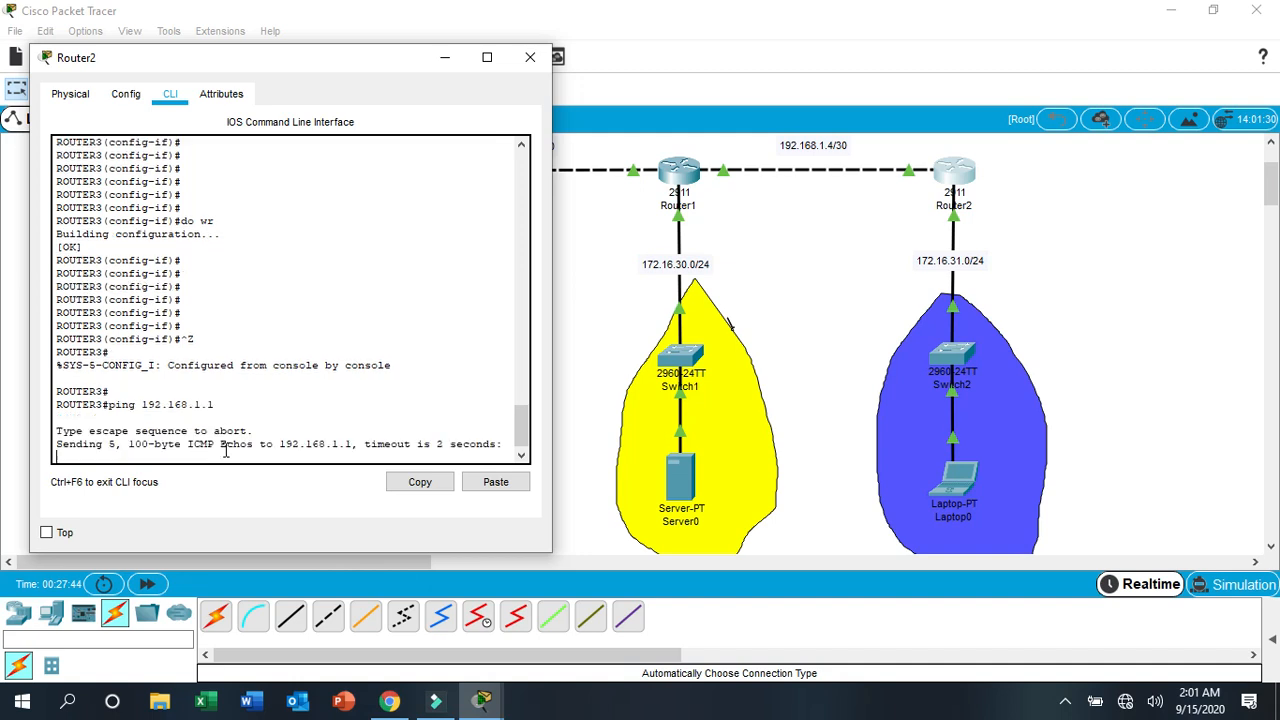
left_click_drag(290, 60, 301, 134)
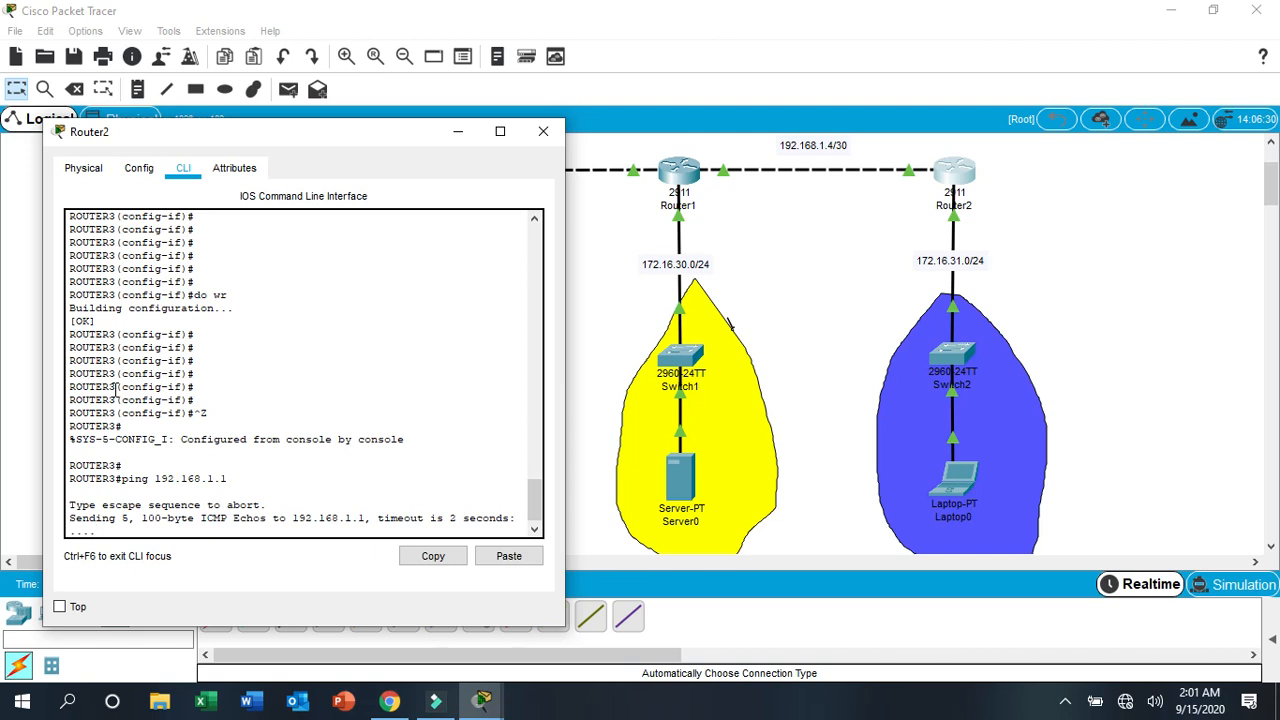
left_click(540, 133)
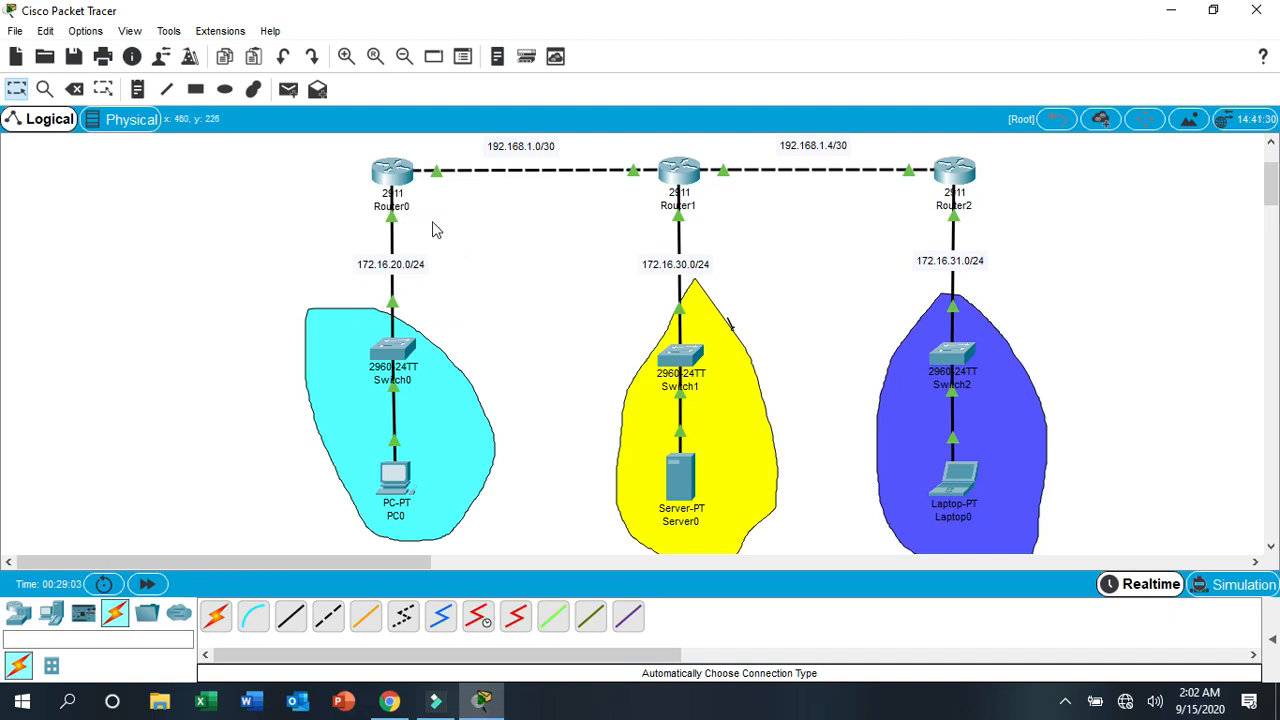
- Open Router0's command line and enter global configuration mode with conf t
left_click(393, 175)
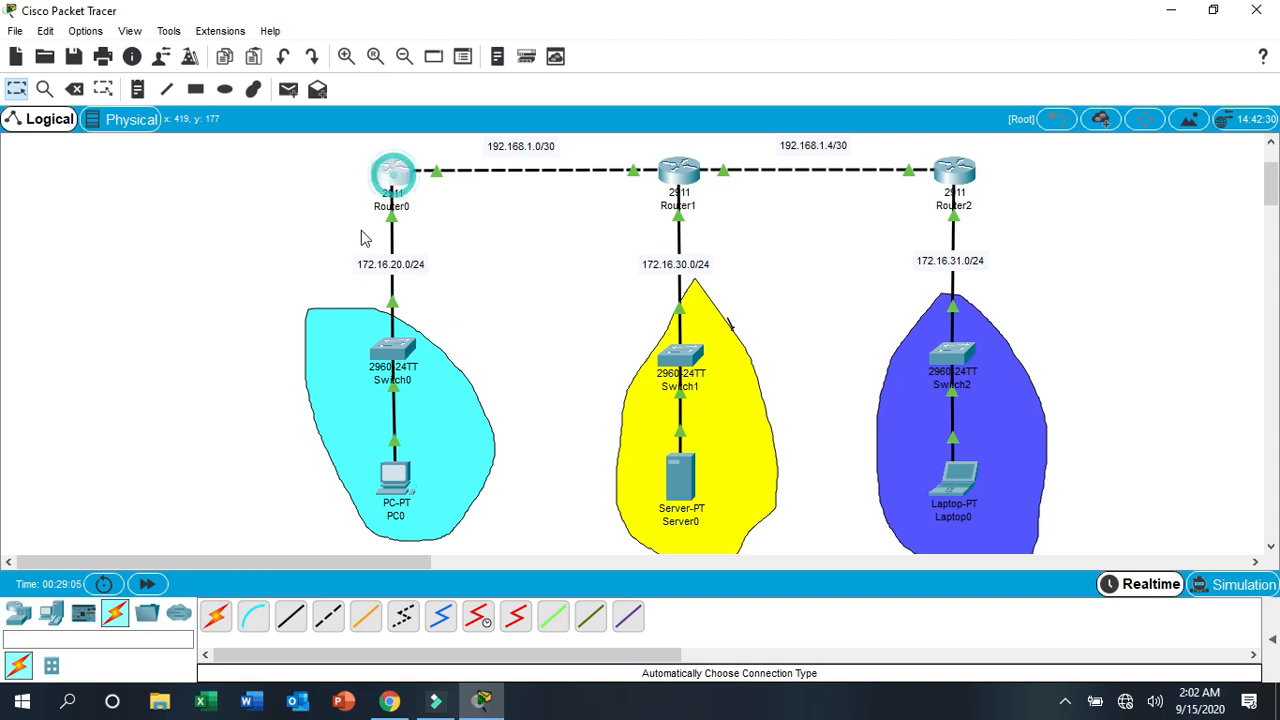
left_click_drag(580, 89, 232, 43)
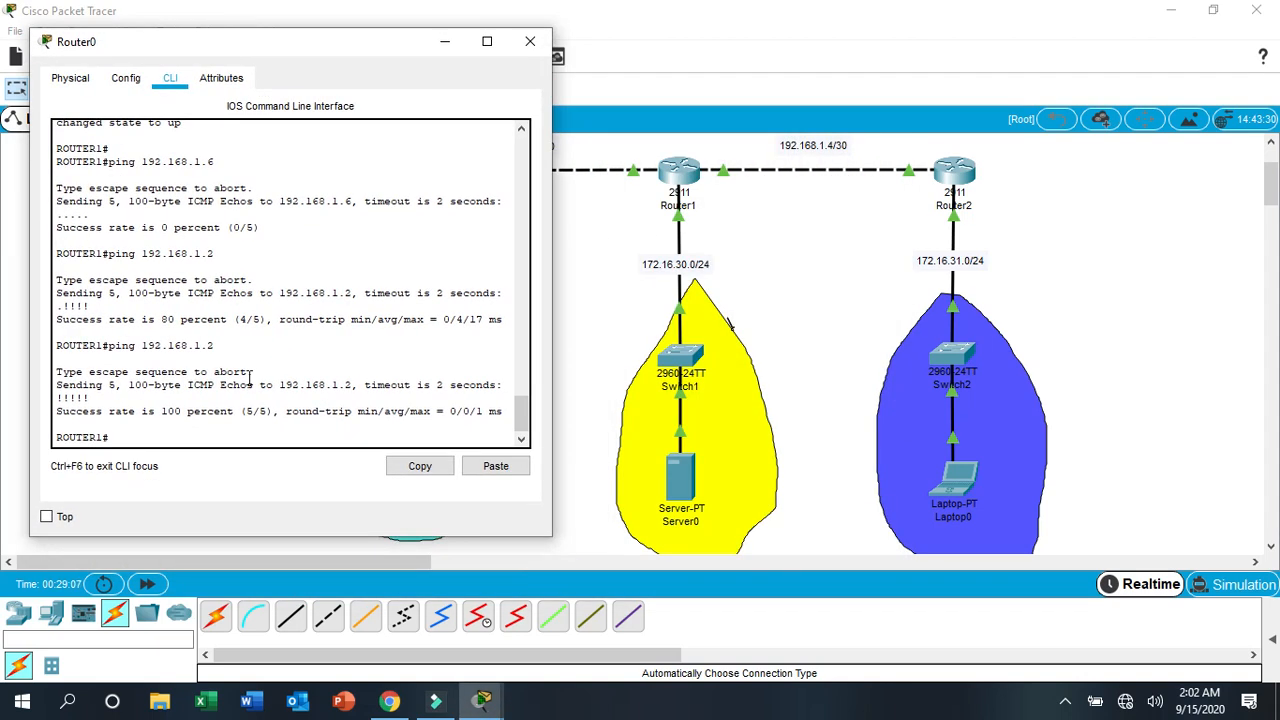
left_click(169, 432)
type("conf t")
key("Return")
key("Return")
key("Return")
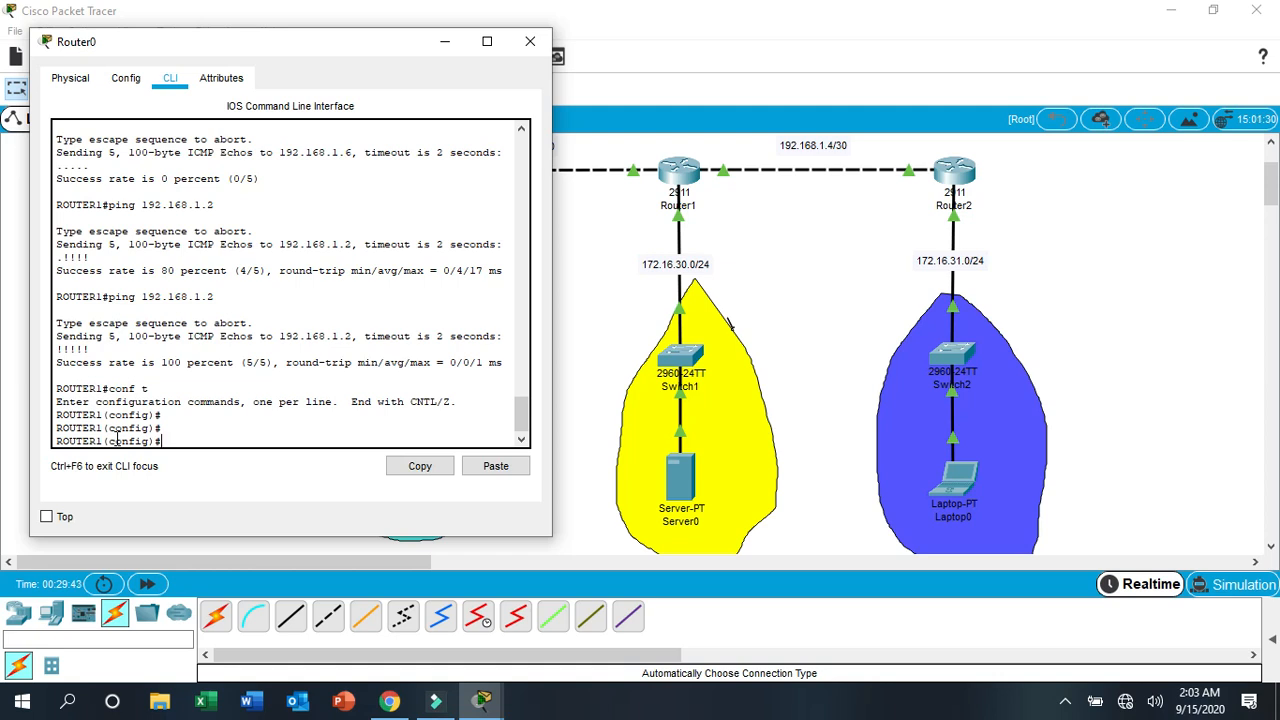
- Add a static route on Router0 to network 172.16.31.0 with mask 255.255.255.0 via next hop 192.168.1.2
type("ip rou")
type("te 172.16.31.")
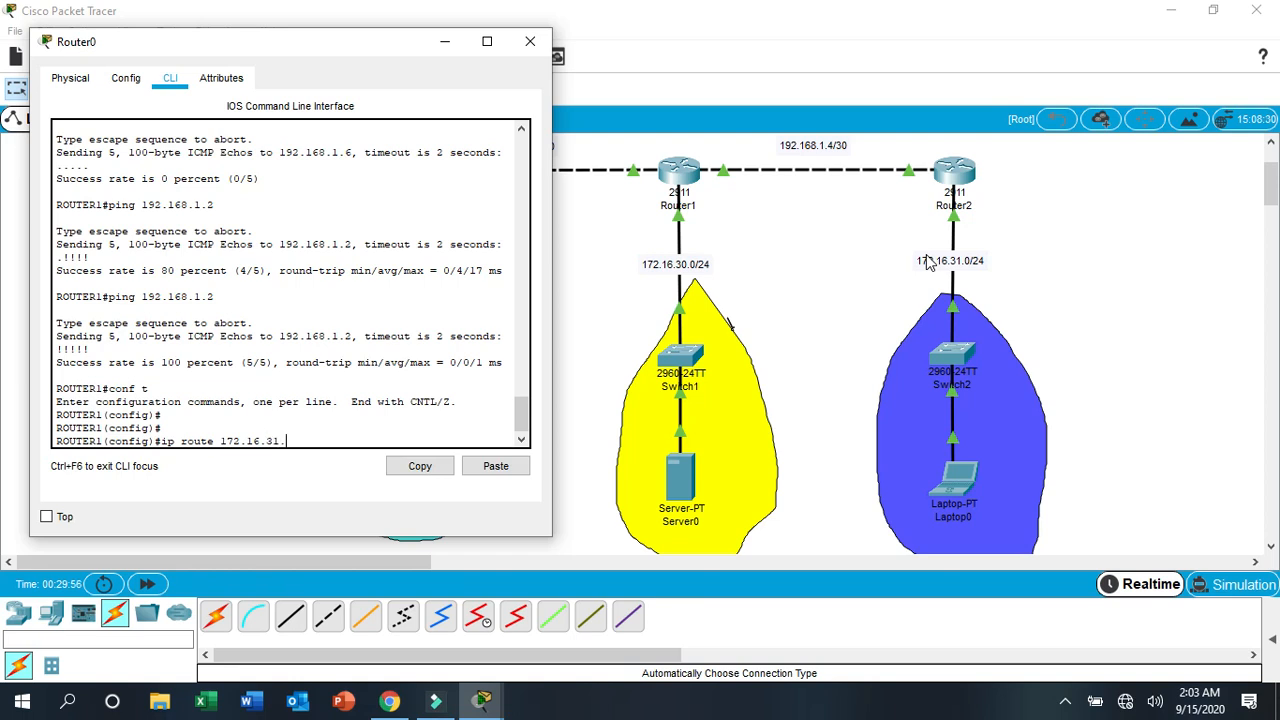
type("0 255.255.255")
key("BackSpace")
type("5.0")
left_click_drag(557, 281, 622, 282)
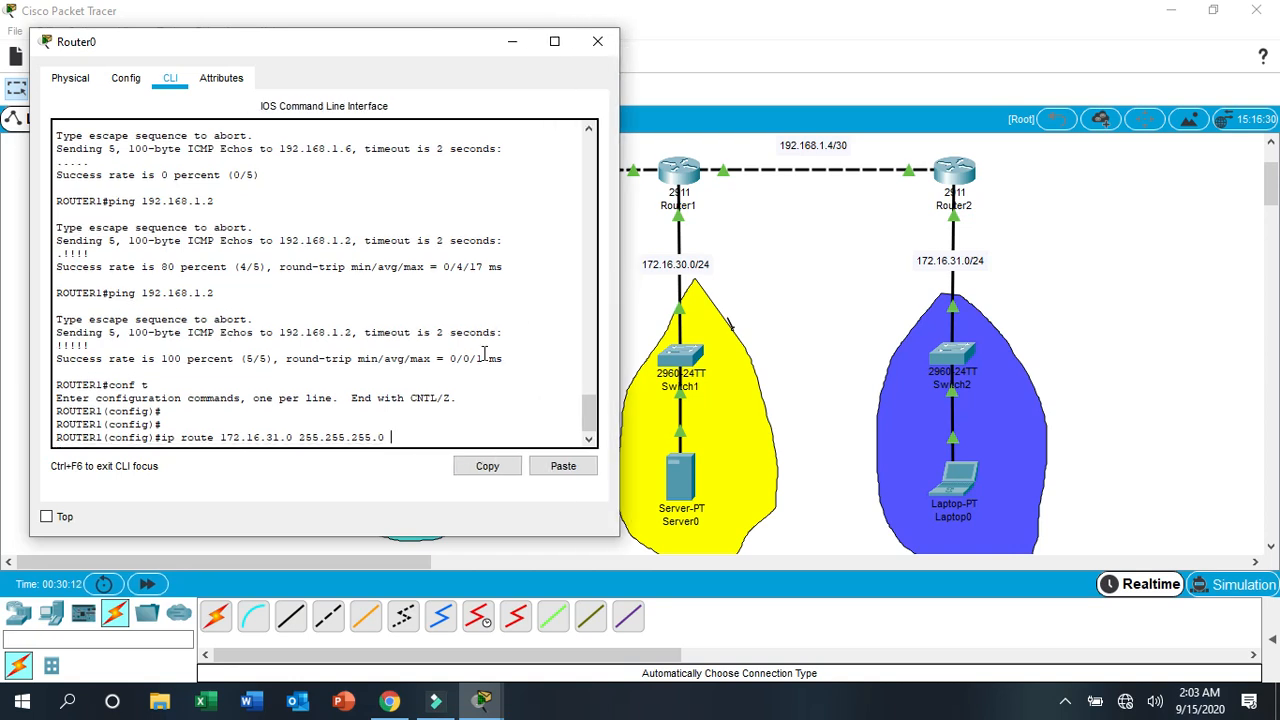
left_click_drag(366, 42, 392, 334)
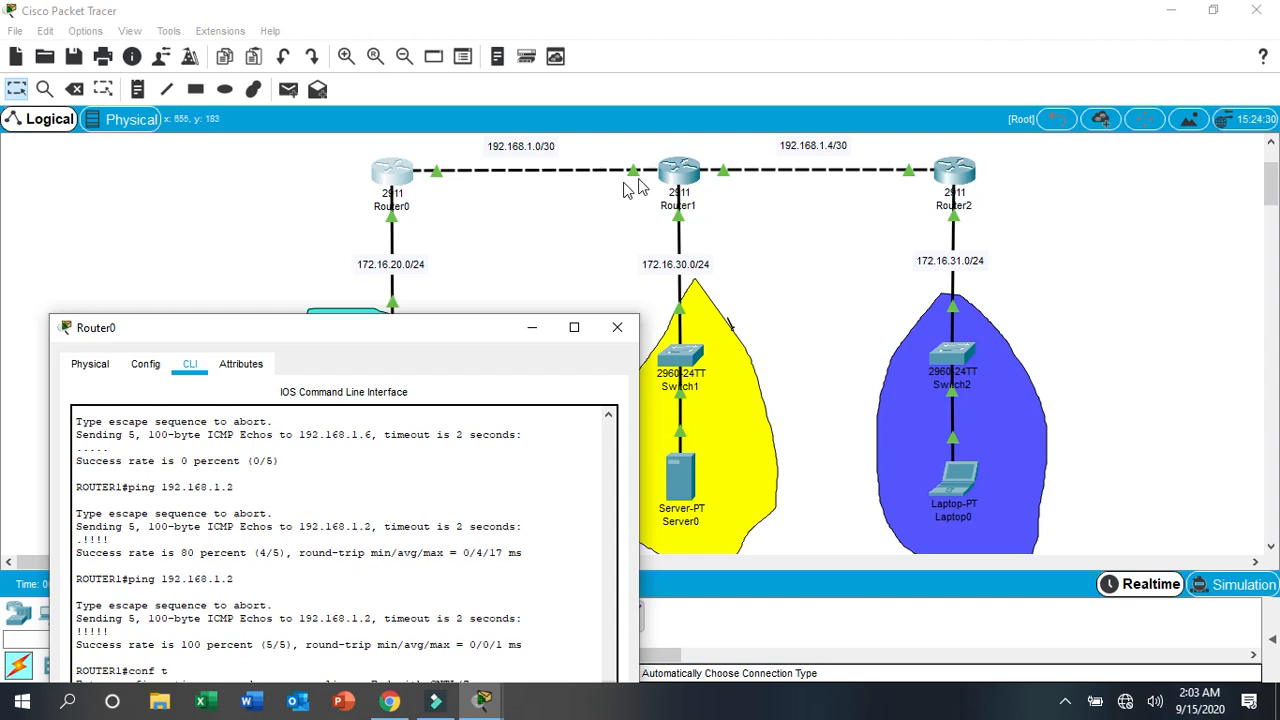
left_click_drag(337, 334, 312, 223)
type("192.168")
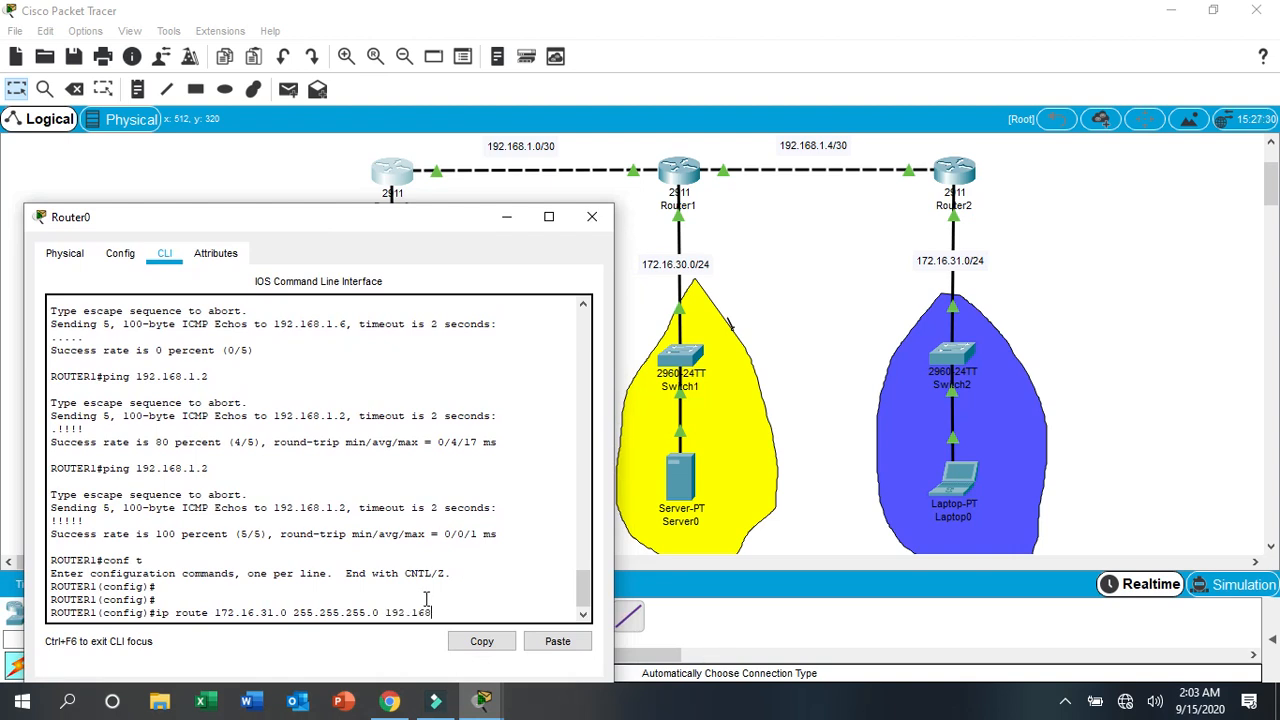
type(".1.2")
key("Return")
key("Return")
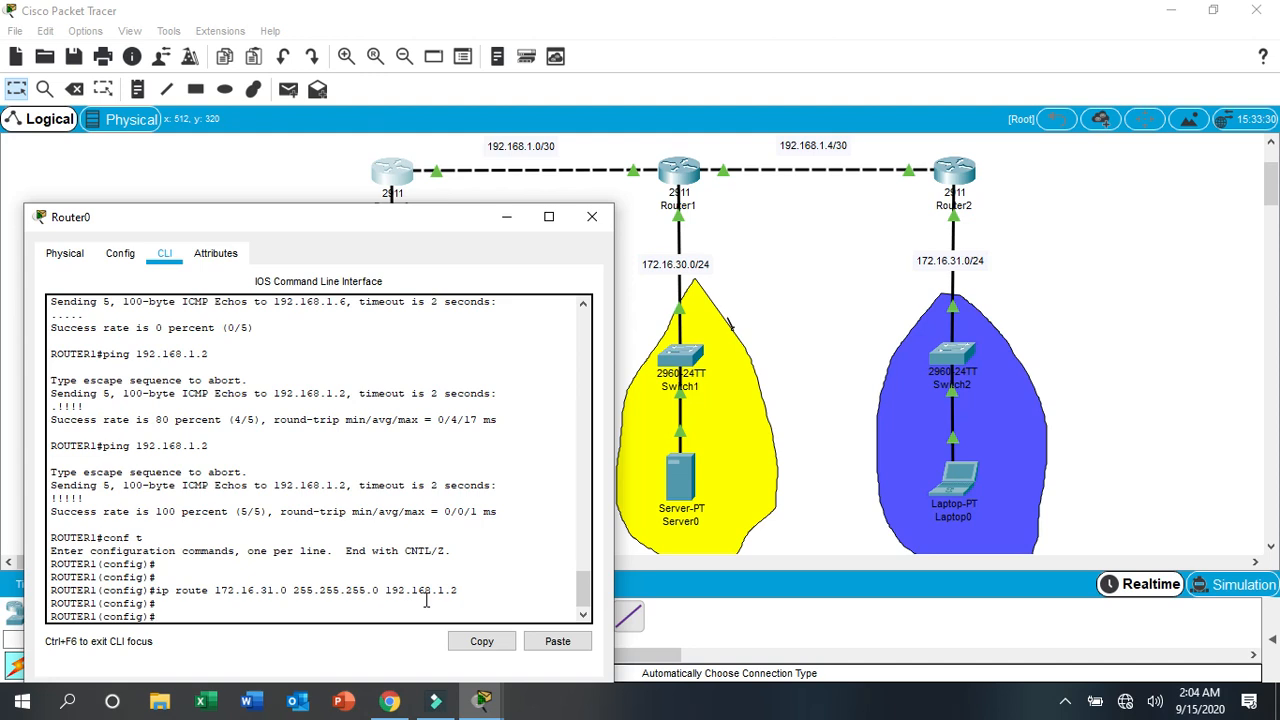
- Add a static route on Router0 to network 192.168.1.4 with mask 255.255.255.252 via next hop 192.168.1.2
type("ip route 192.168.1.4 255.255.255.252")
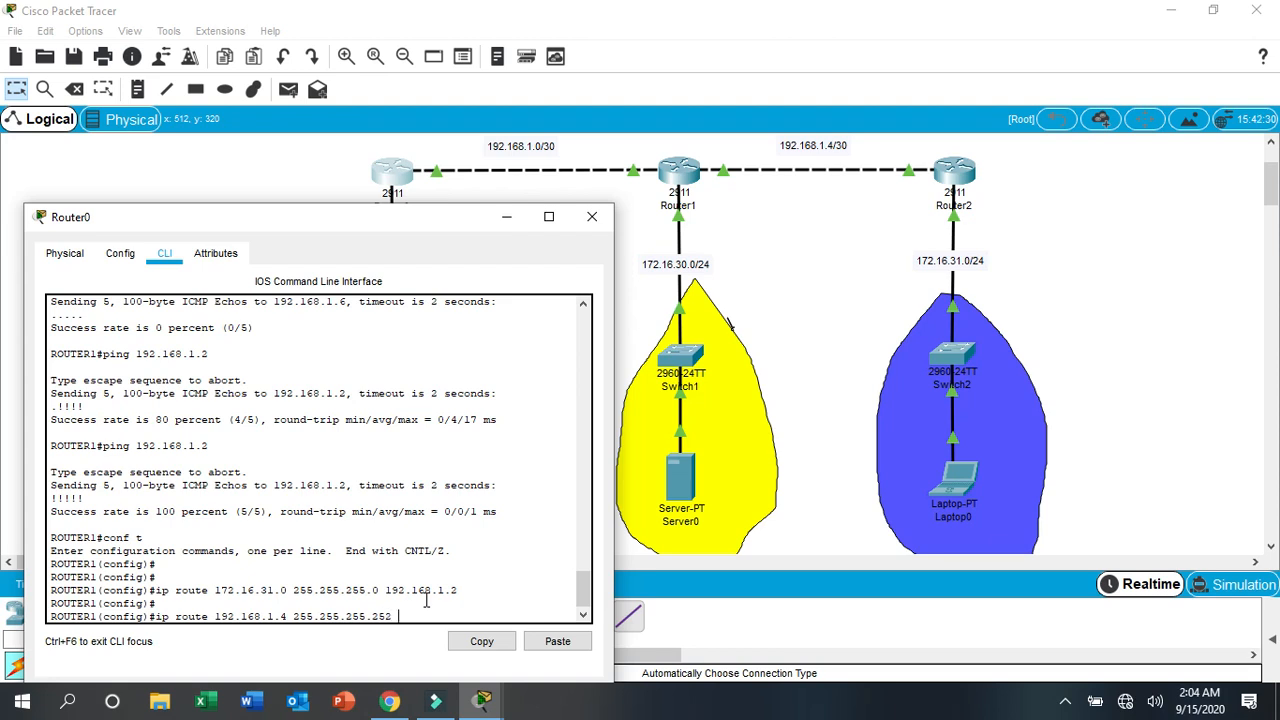
type(" 192.168.1.2")
key("Return")
key("Return")
key("Return")
key("Return")
key("Return")
key("Return")
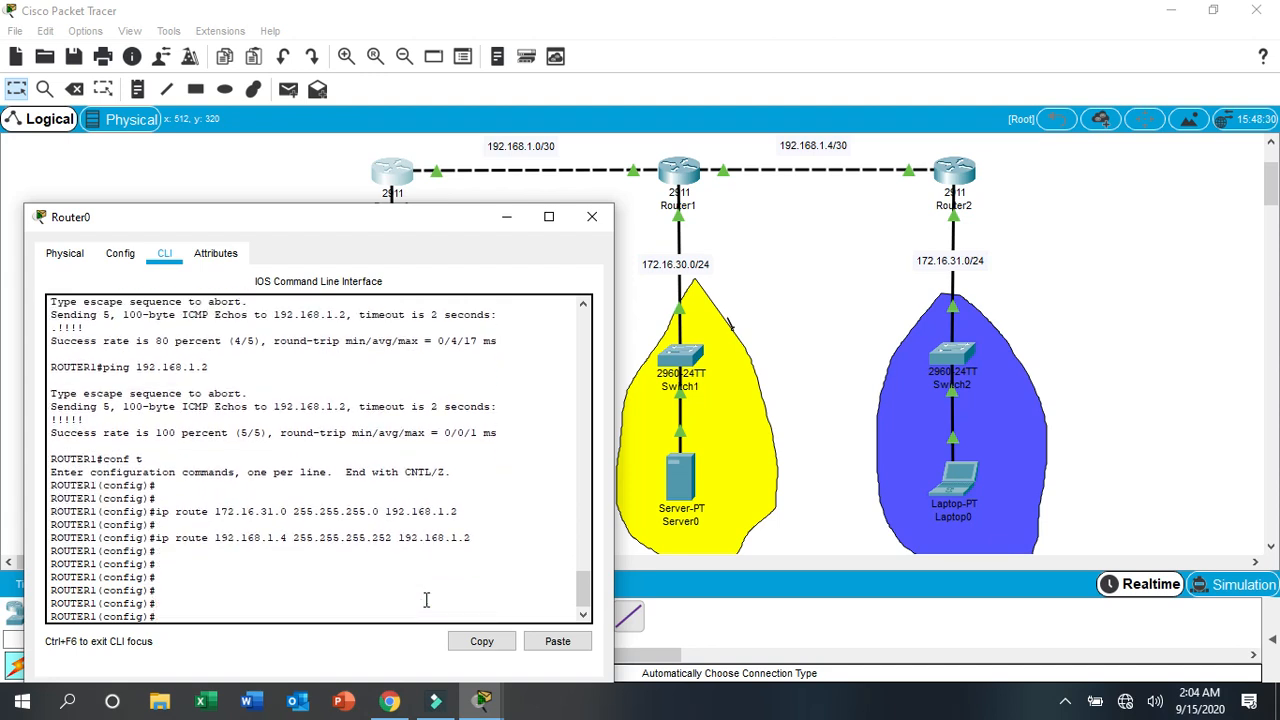
- Save Router0's configuration with do wr
type("do wr")
key("Return")
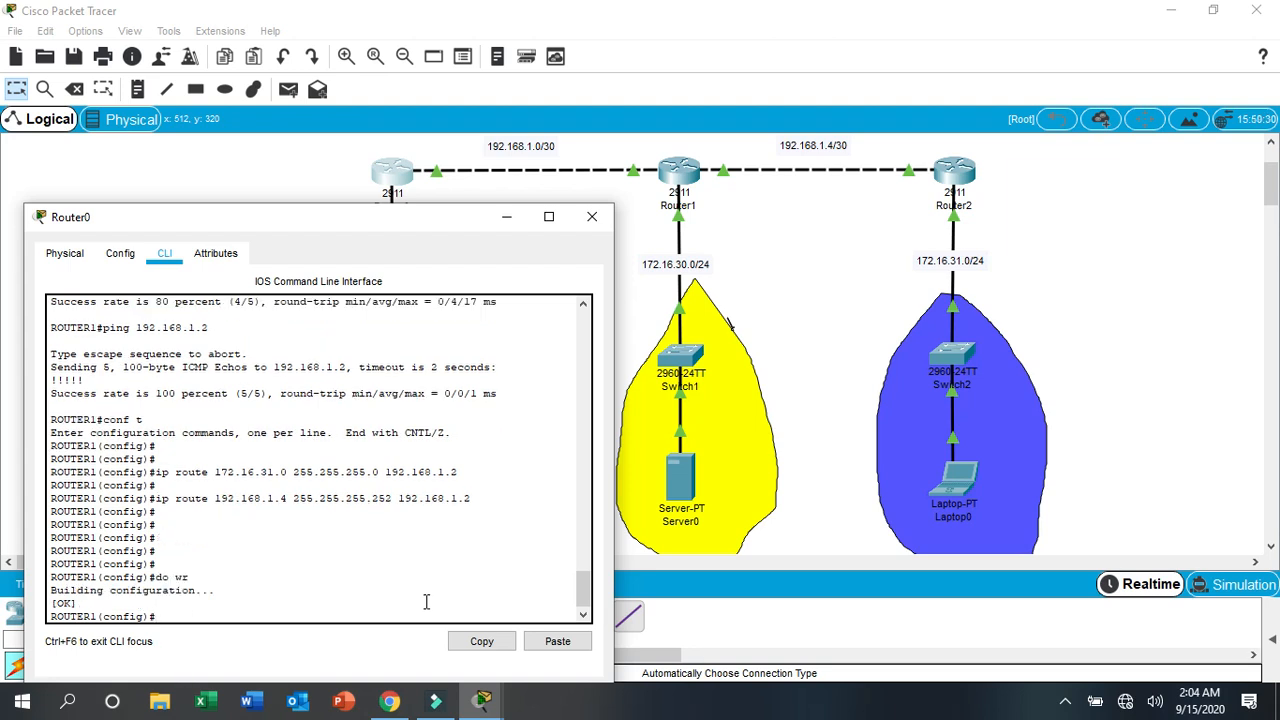
key("Return")
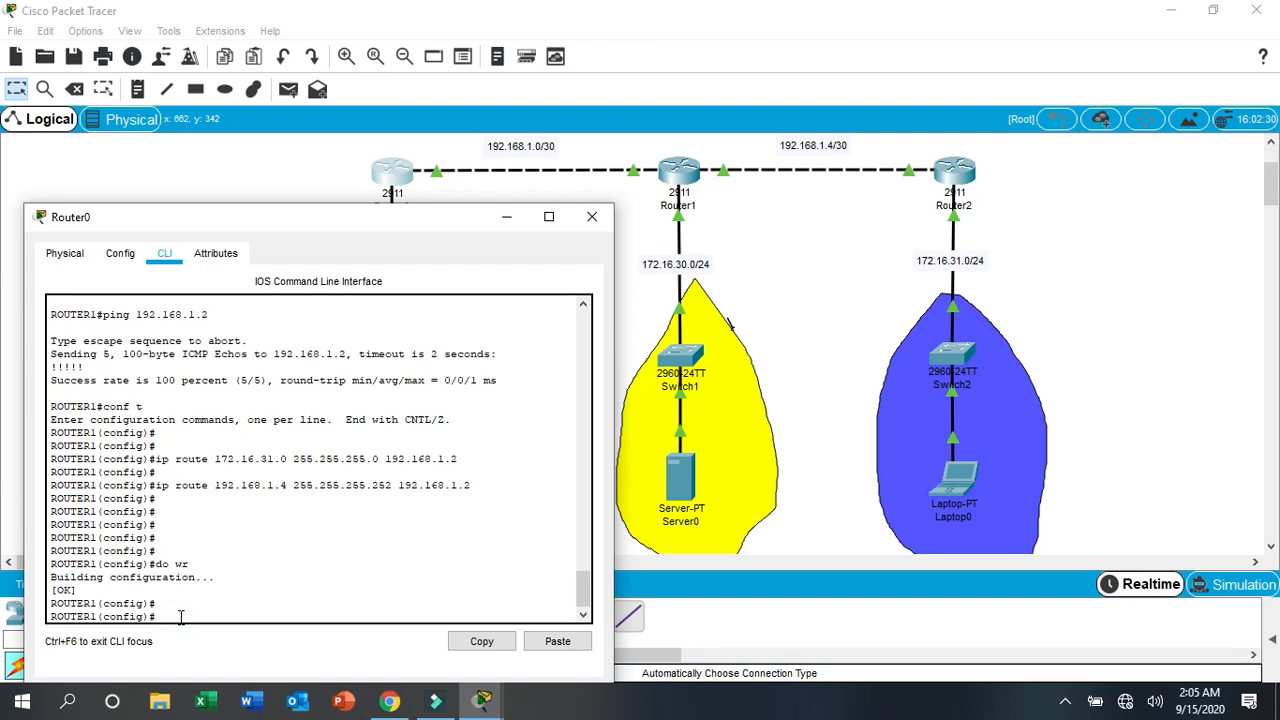
- Add a static route on Router0 to network 172.16.30.0 with mask 255.255.255.0 via next hop 192.168.1.2
left_click_drag(506, 216, 512, 222)
left_click(599, 220)
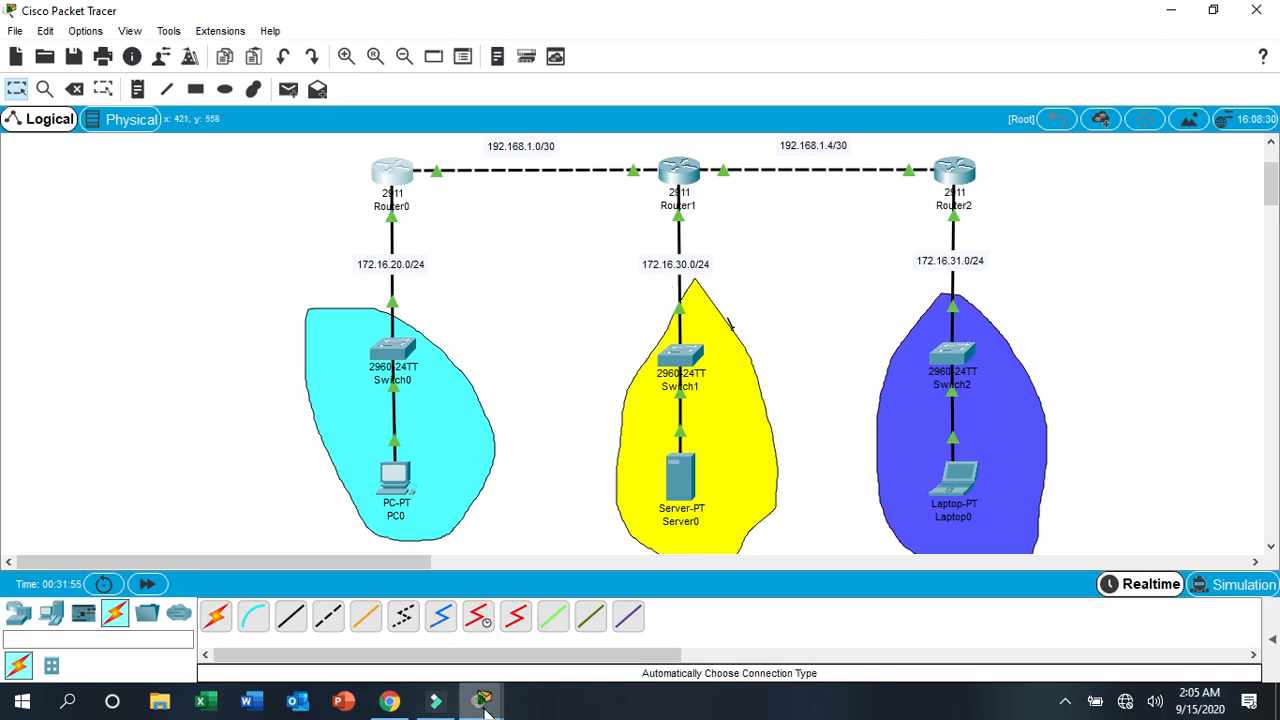
mouse_move(481, 700)
left_click(560, 625)
left_click(197, 612)
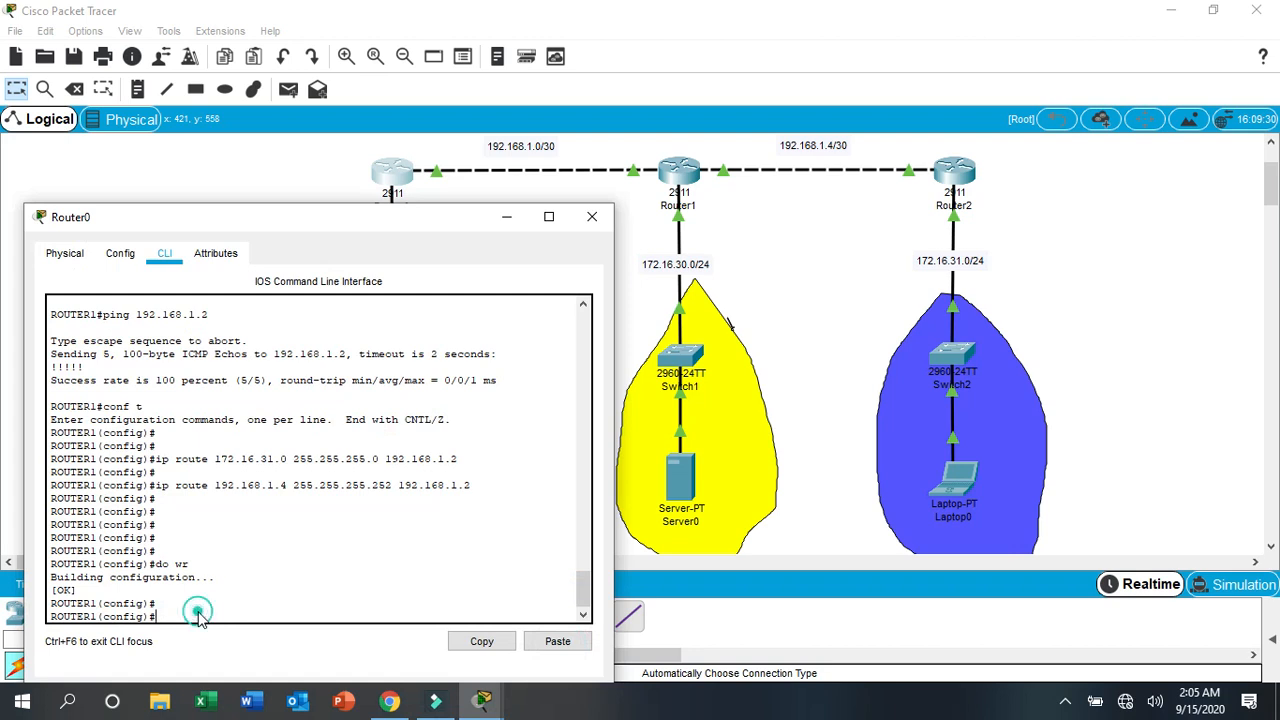
type("ip route 172.16.30.0 255")
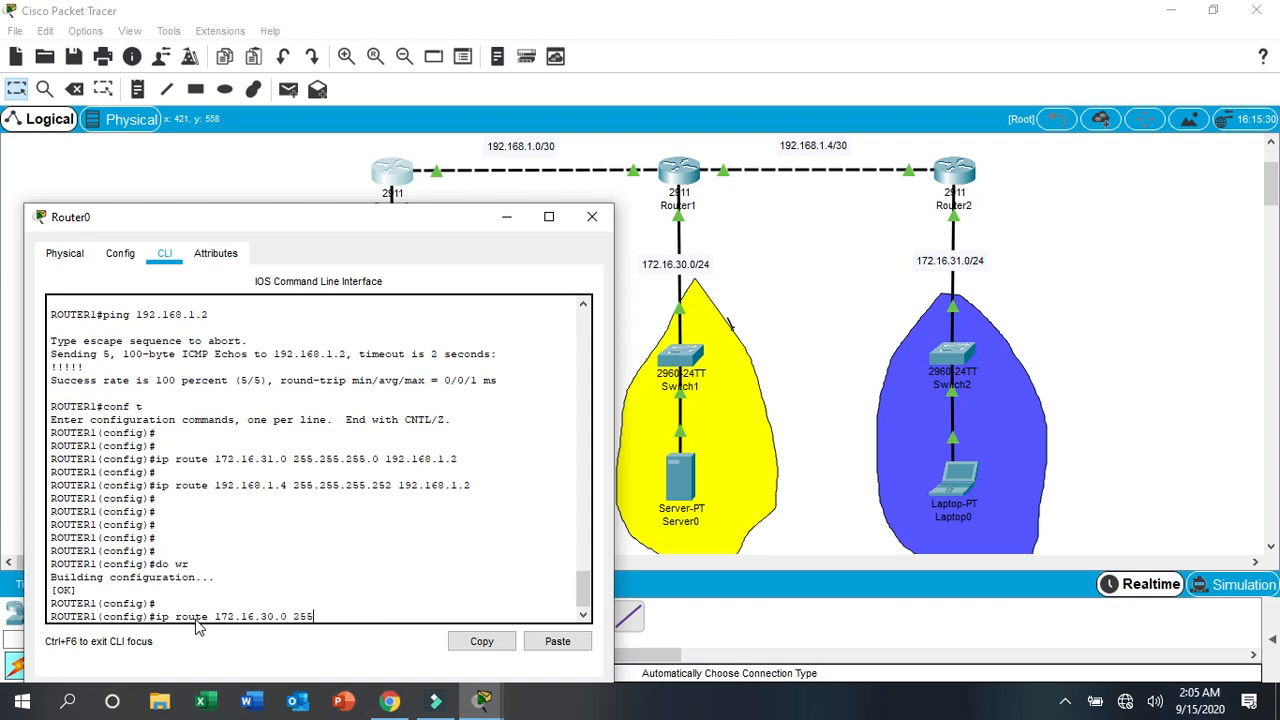
type(".255.0 192.168.1.2")
key("Return")
key("Return")
key("Return")
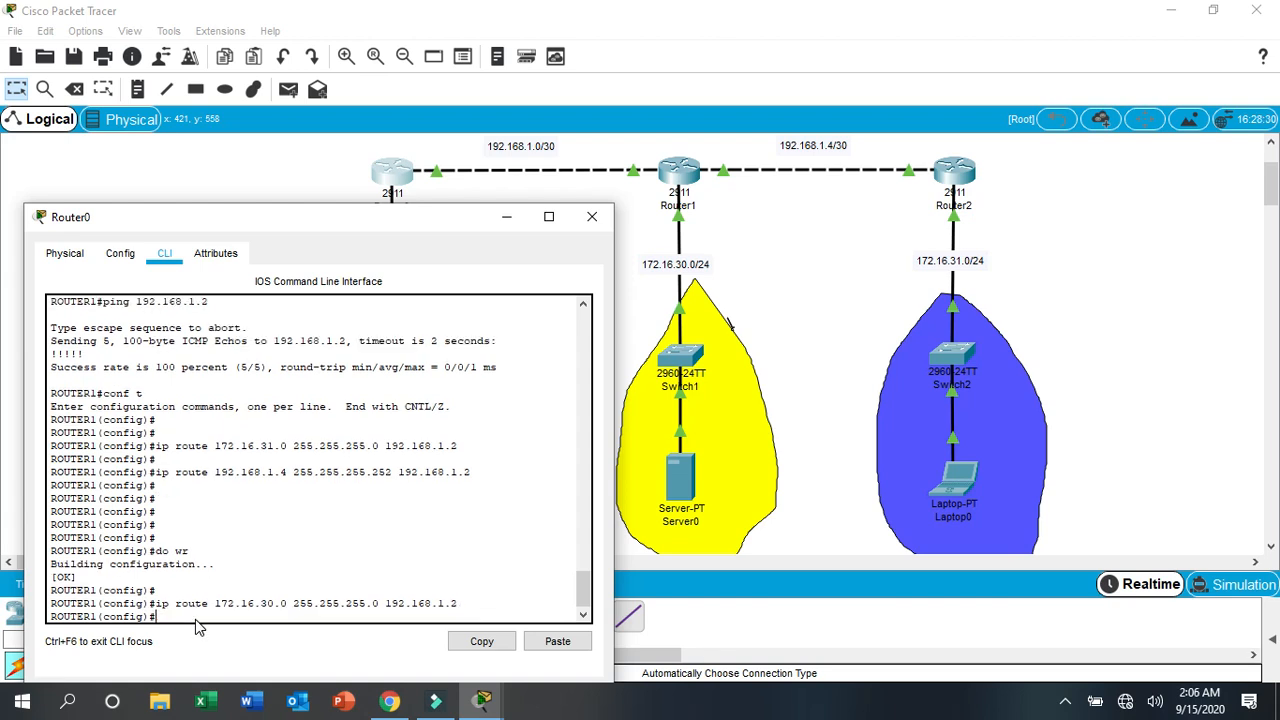
- Save Router0's running configuration with do wr and close its window
type("do")
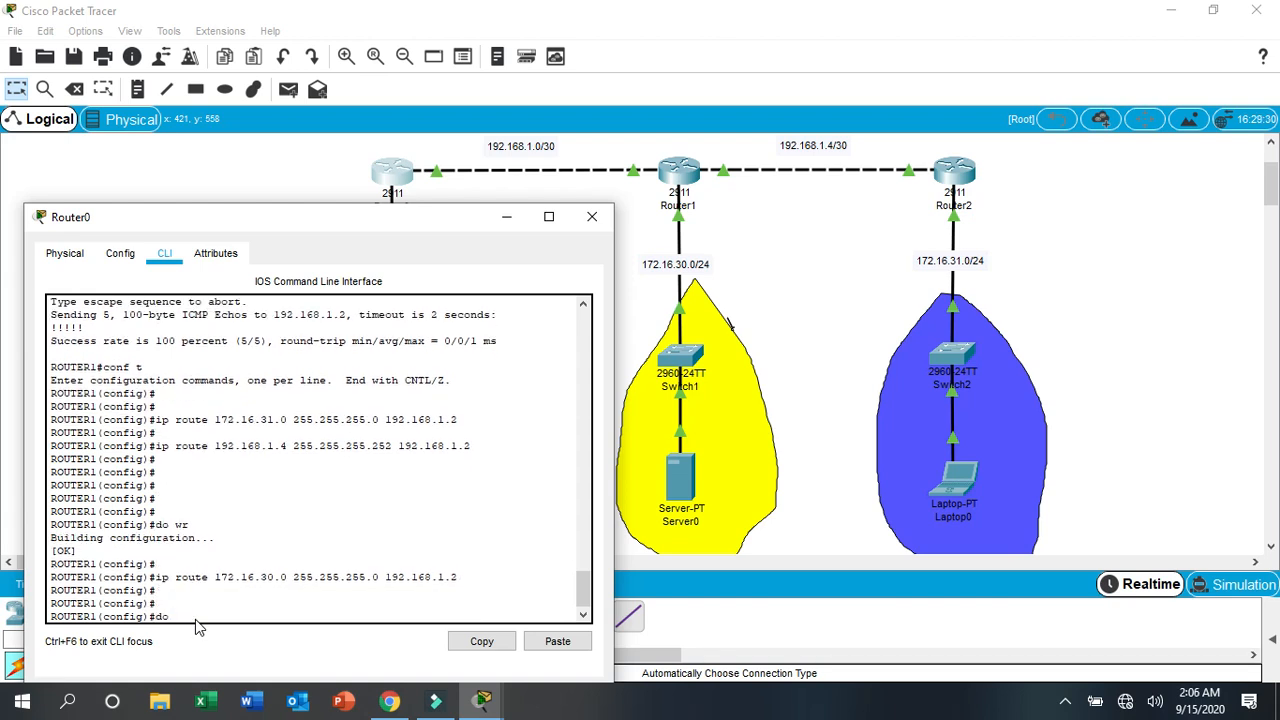
type(" wr")
key("Return")
key("Return")
key("Return")
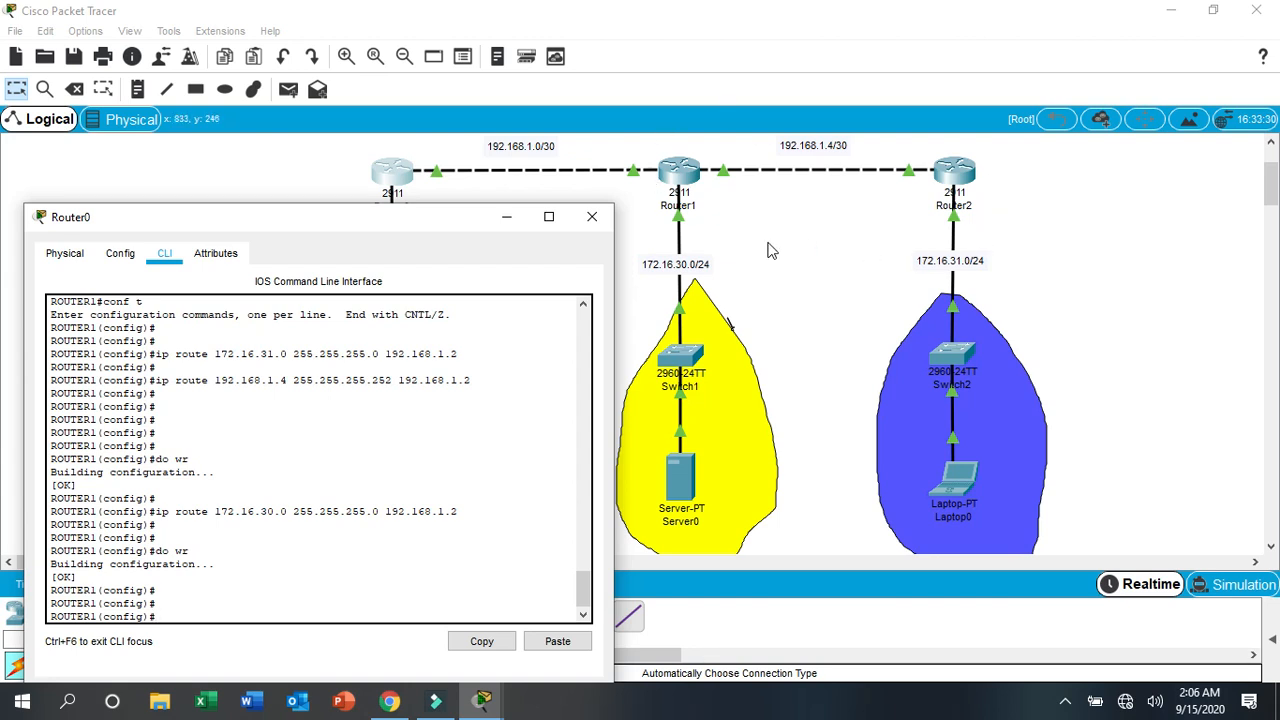
left_click(600, 228)
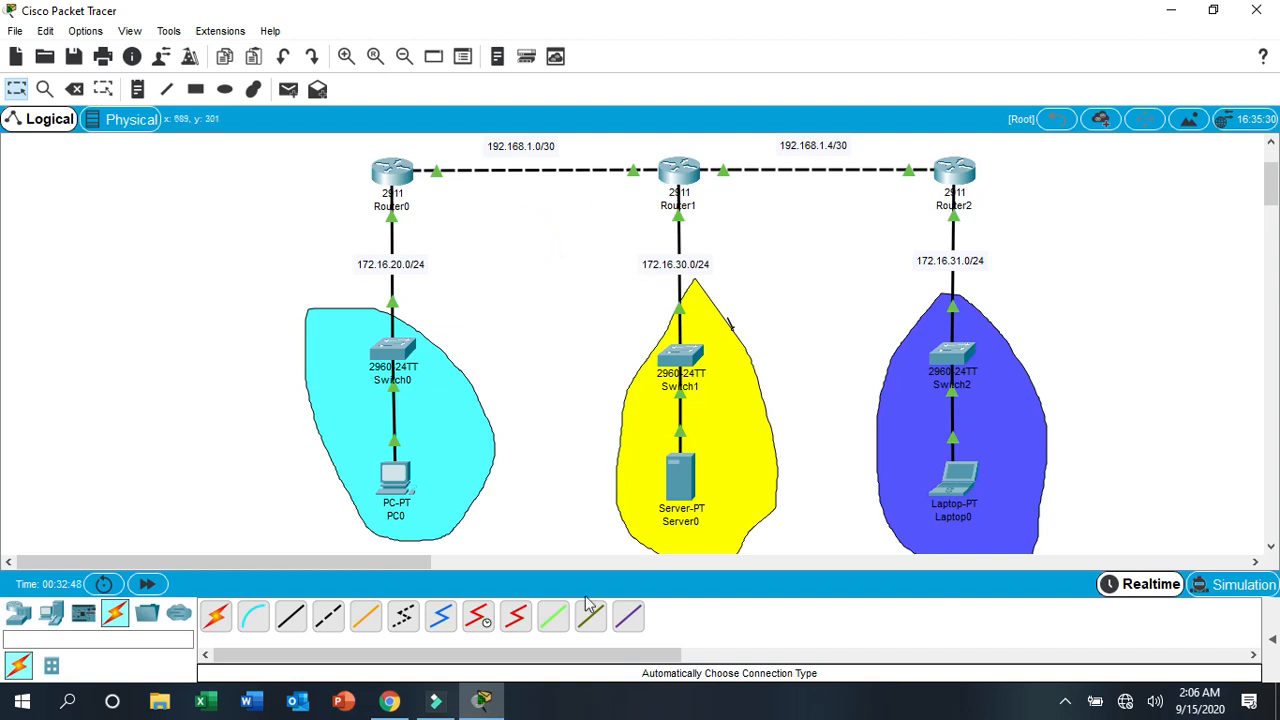
- Open Router1's command line and enter global configuration mode with conf t
left_click(676, 178)
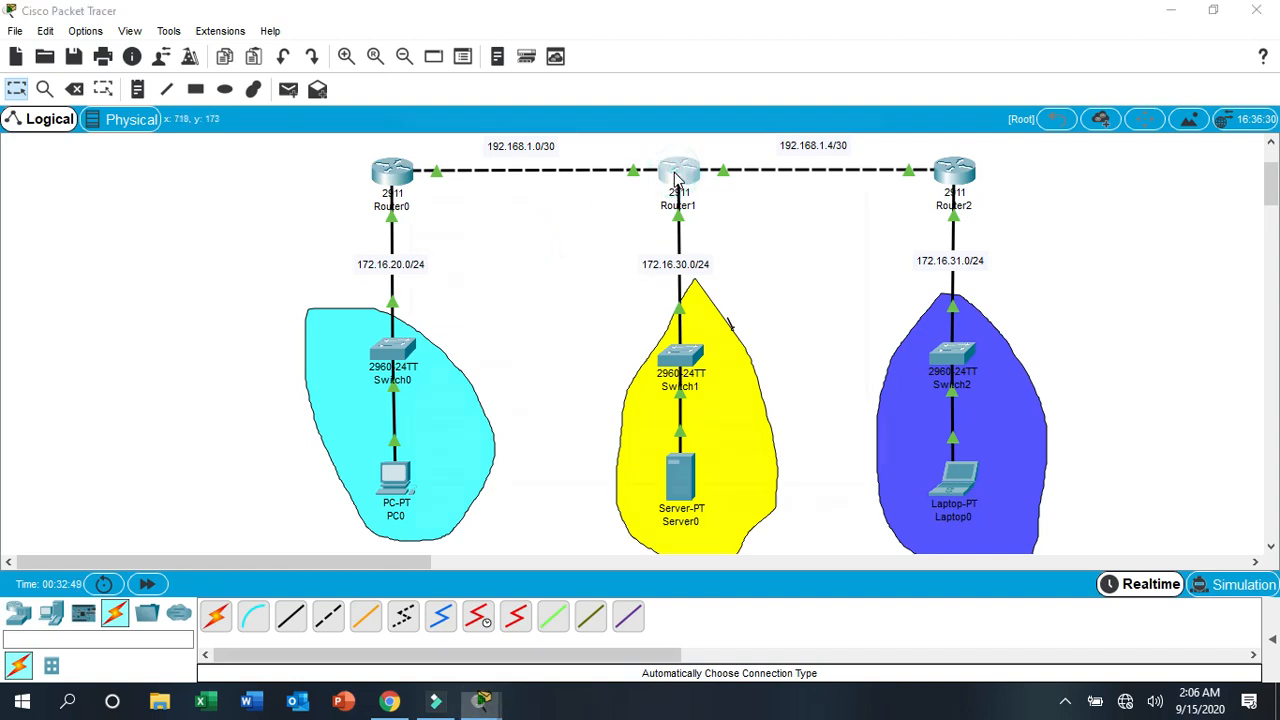
left_click(791, 84)
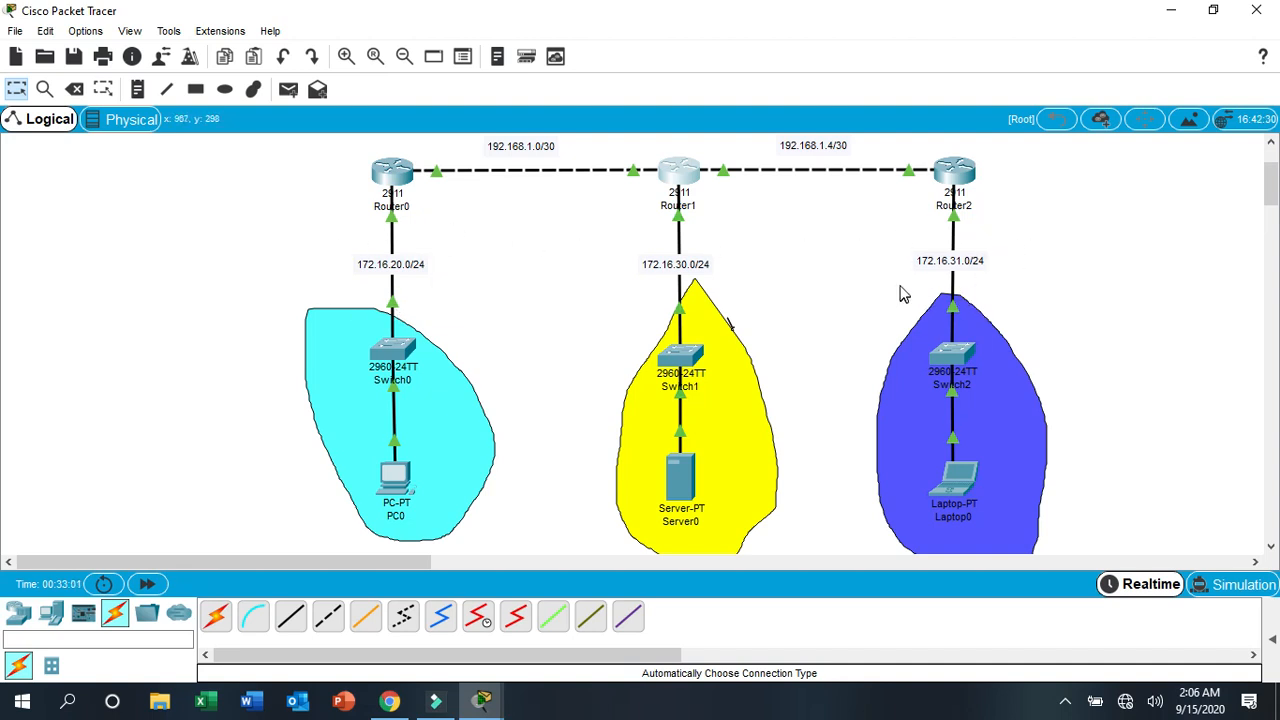
left_click(488, 704)
left_click(582, 615)
left_click_drag(620, 82, 314, 94)
left_click(205, 487)
key("Return")
key("Return")
key("Return")
key("Return")
key("Return")
key("Return")
type("conf t")
key("Return")
key("Return")
key("Return")
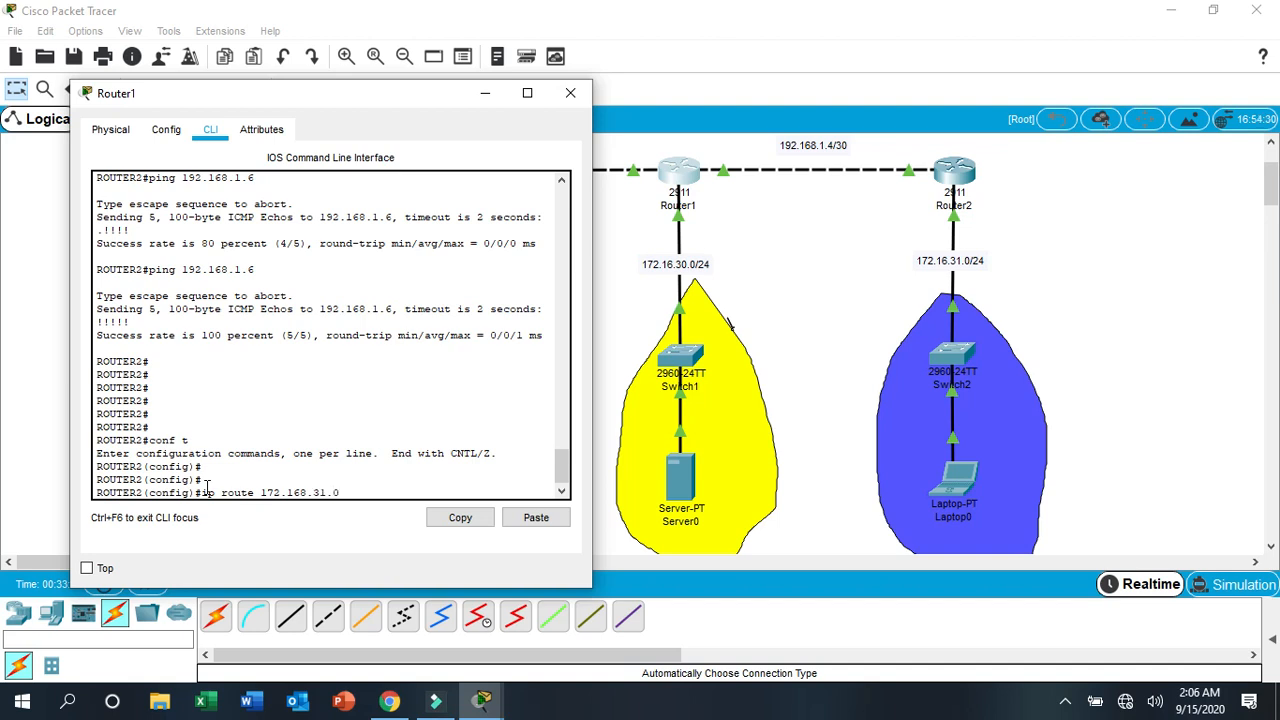
- Add a static route on Router1 to network 172.168.31.0 with mask 255.255.255.0 via next hop 192.168.1.6
type("255.255.255.0")
left_click(485, 93)
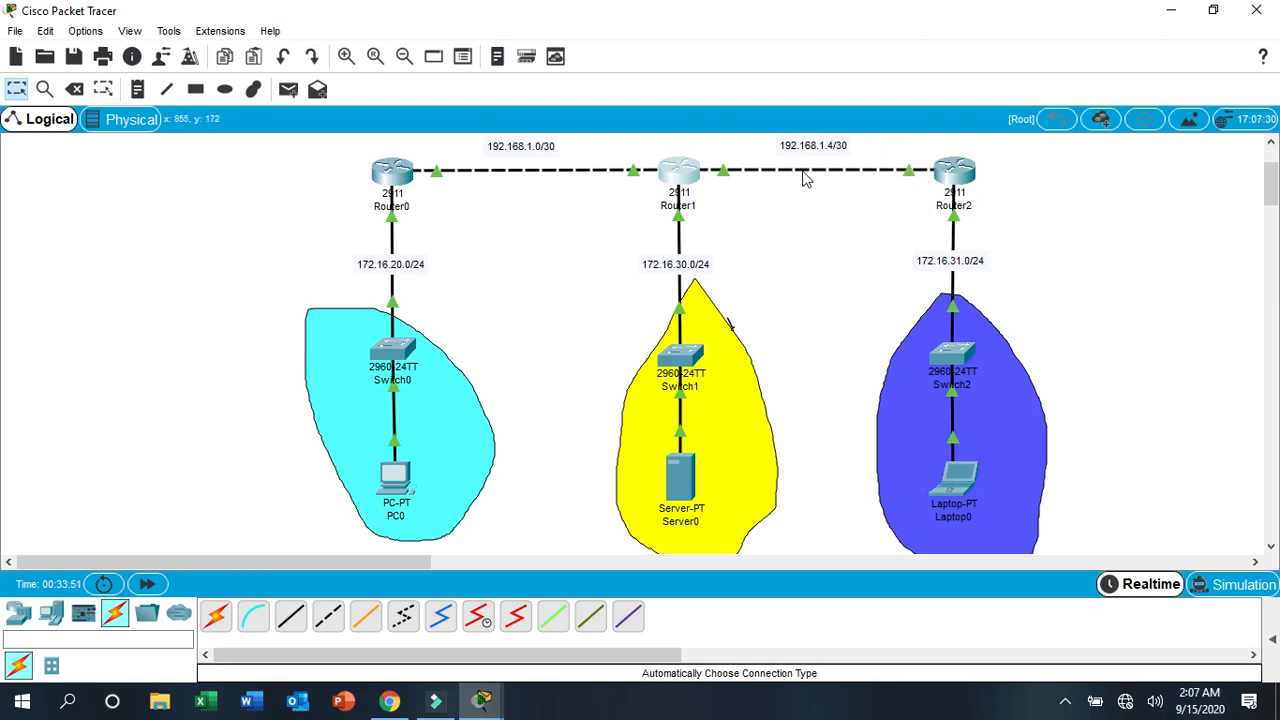
mouse_move(905, 172)
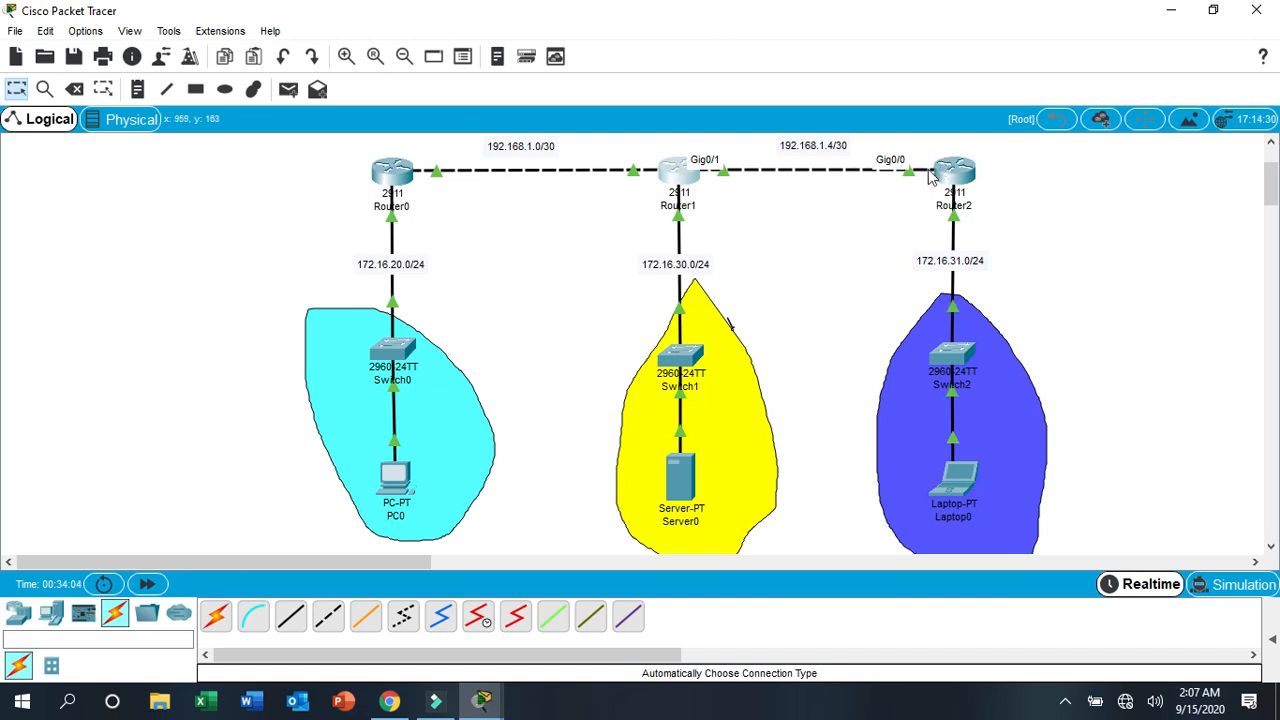
mouse_move(482, 700)
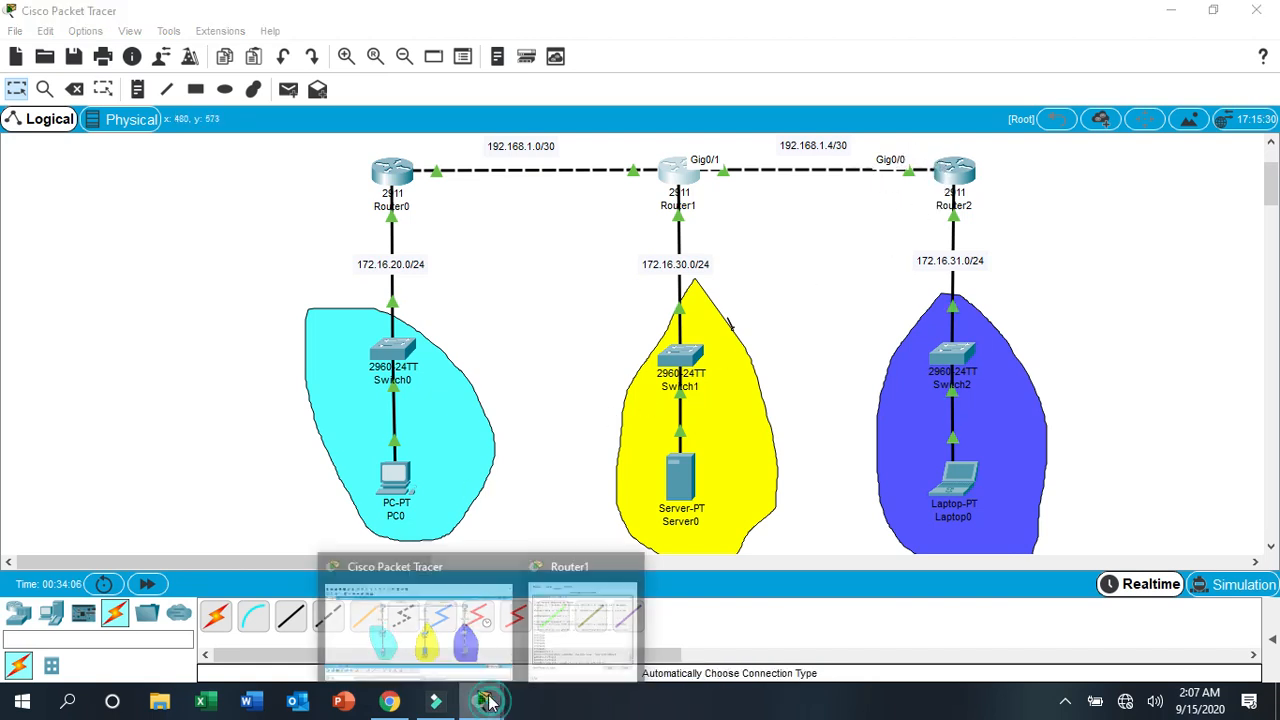
left_click(568, 640)
left_click(447, 489)
left_click_drag(591, 300, 701, 300)
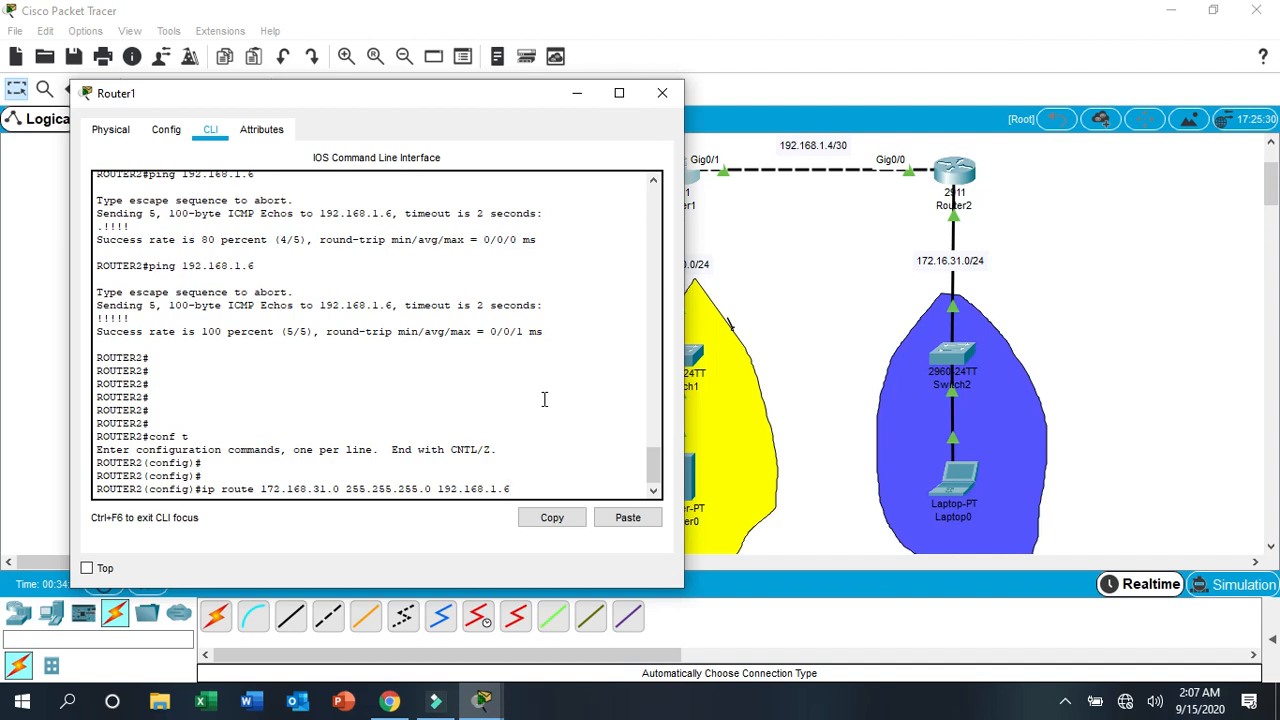
key("Return")
key("Return")
key("Return")
key("Return")
key("Return")
key("Return")
key("Return")
key("Return")
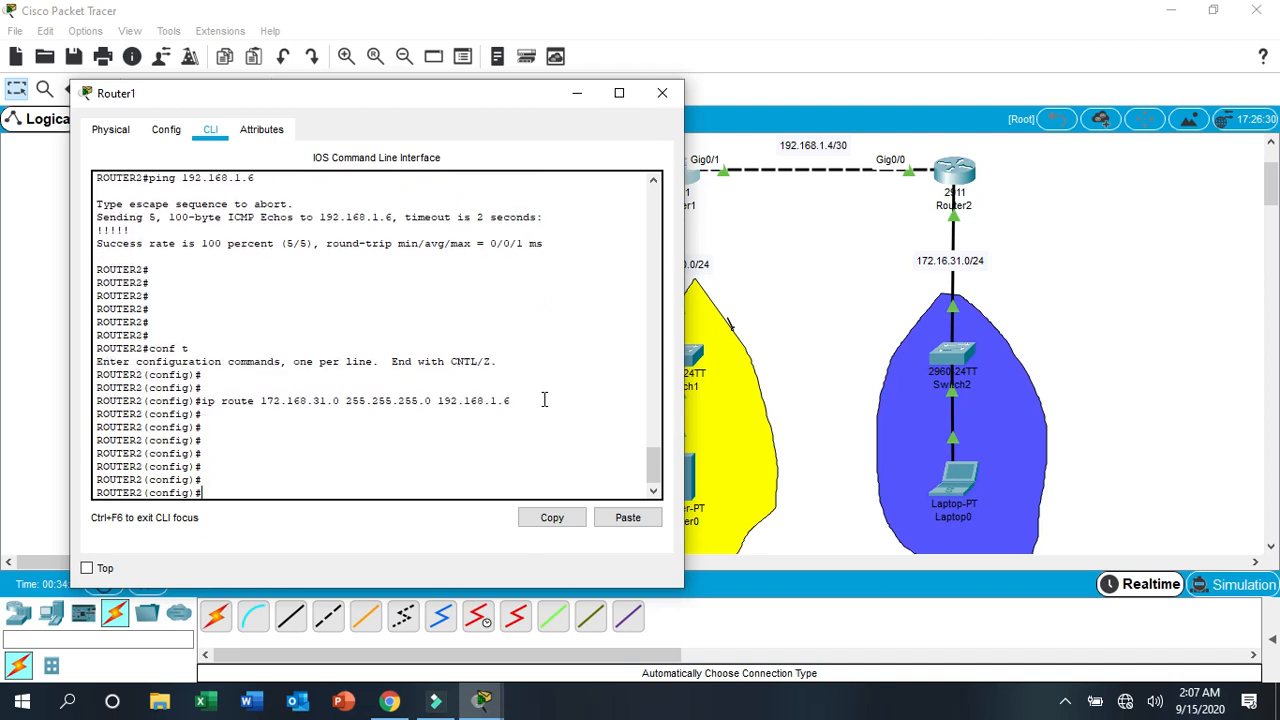
- Add a static route on Router1 to network 172.16.20.0 with mask 255.255.255.0 via next hop 192.168.1.1
left_click(576, 93)
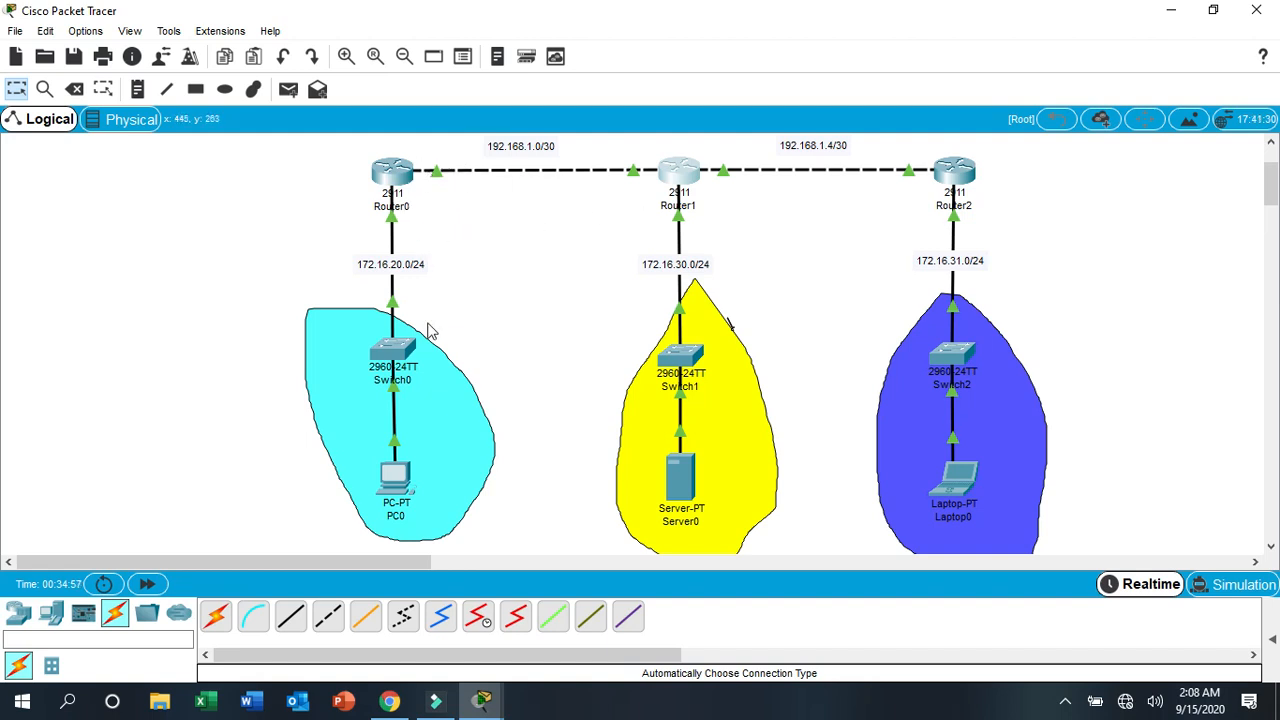
mouse_move(482, 699)
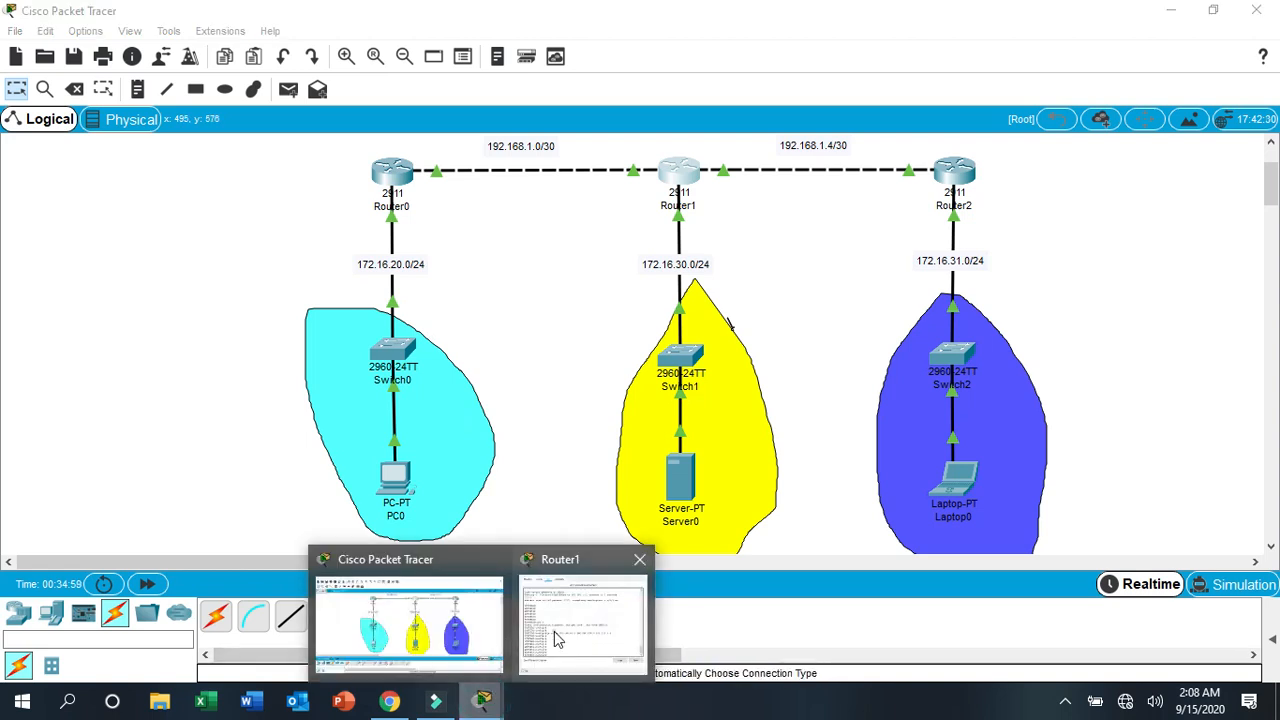
left_click(580, 608)
left_click_drag(370, 97, 851, 122)
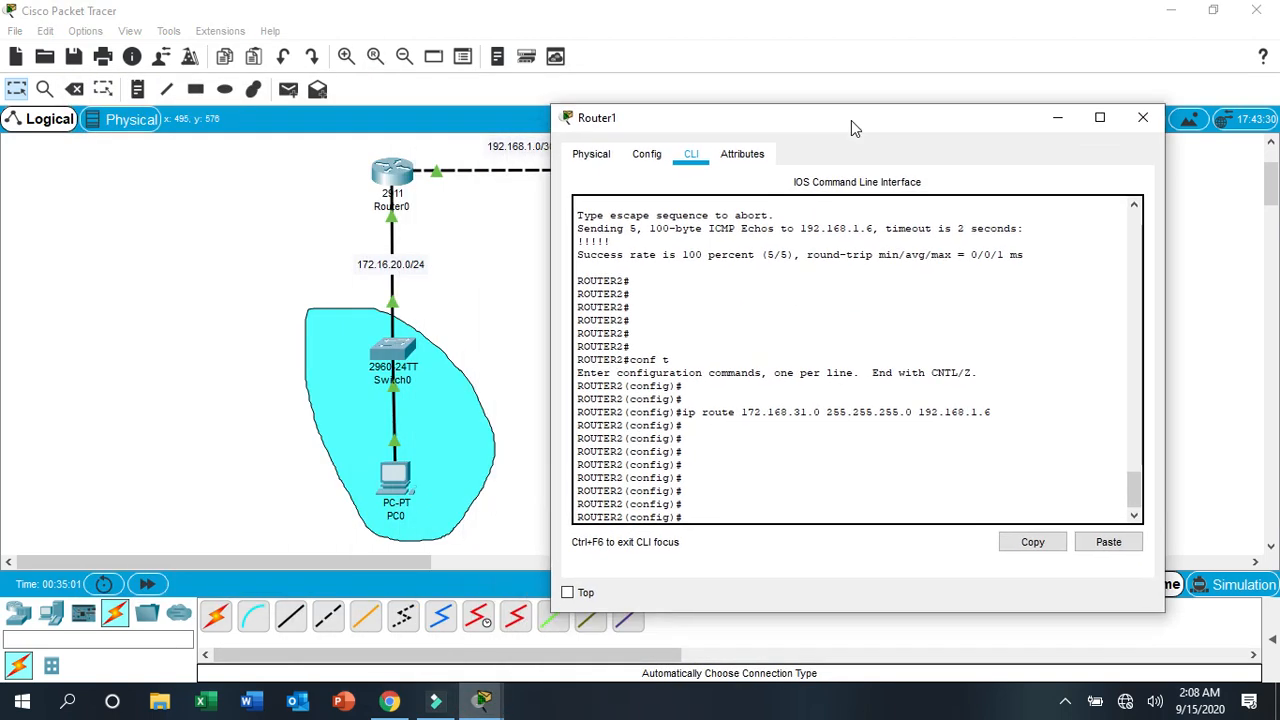
left_click(702, 516)
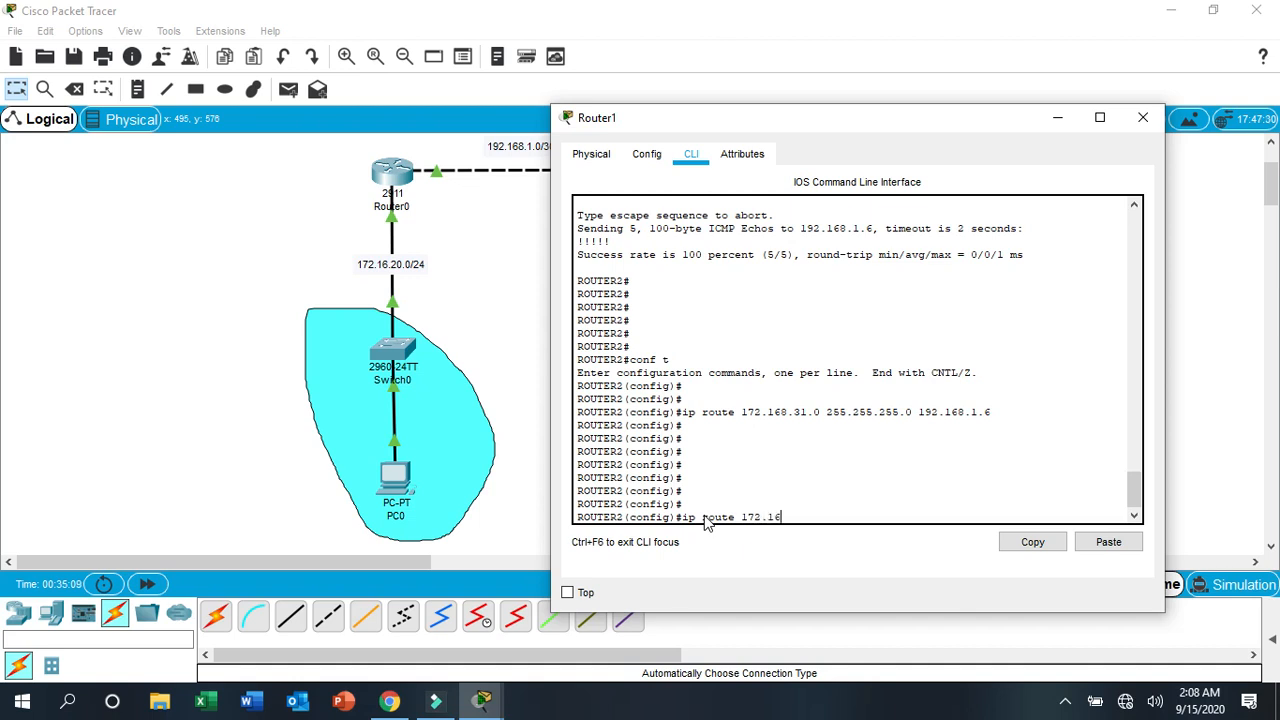
type("ip route 172.16.20.0 255.255.255.0 192.168.1.1")
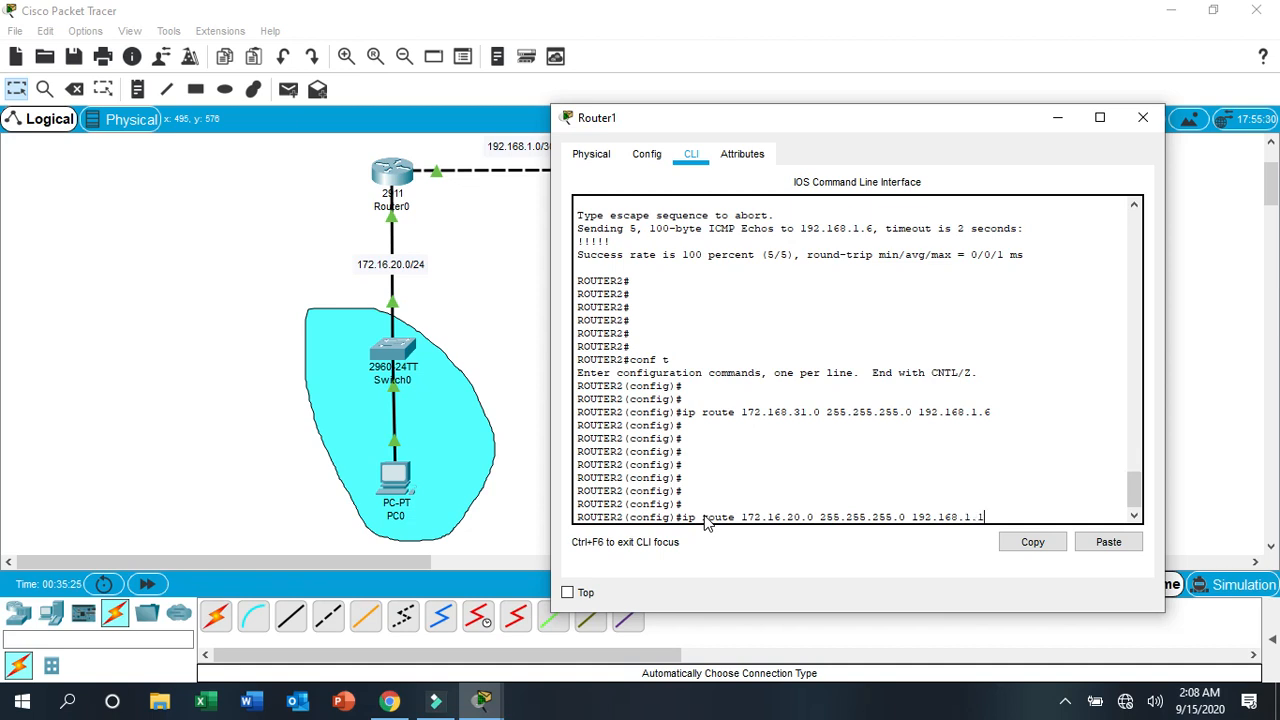
key("Return")
key("Return")
key("Return")
key("Return")
key("Return")
key("Return")
key("Return")
key("Return")
key("Return")
key("Return")
key("Return")
key("Return")
key("Return")
key("Return")
key("Return")
- Save Router1's configuration with do wr, then leave configuration mode and close its window
type("do sh")
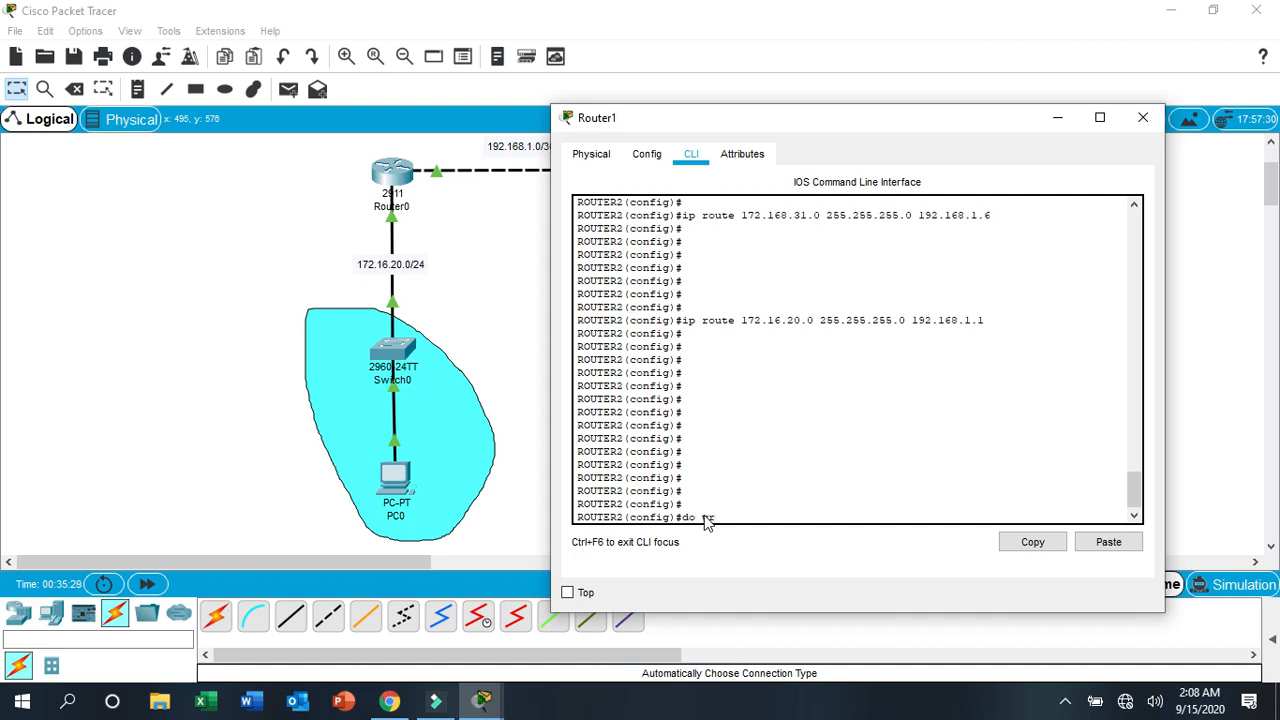
key("Return")
key("Return")
key("Return")
key("Return")
key("Return")
key("Return")
key("Return")
key("Return")
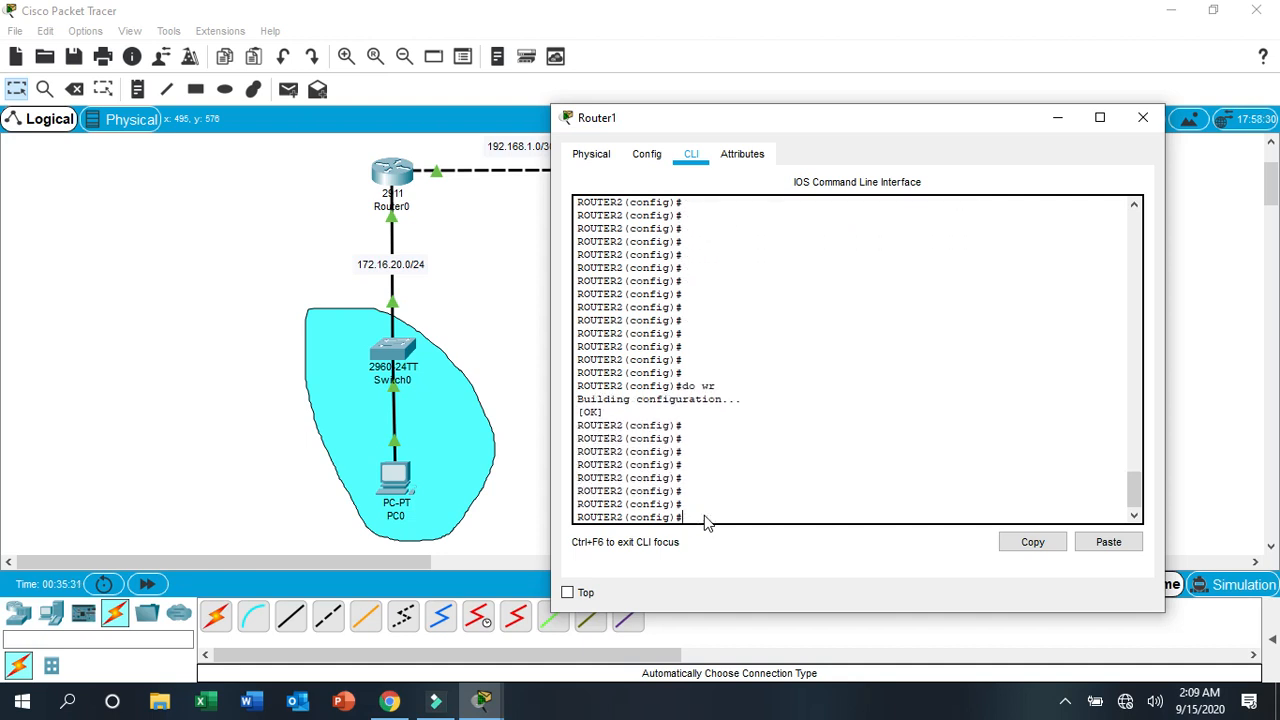
key("ctrl+z")
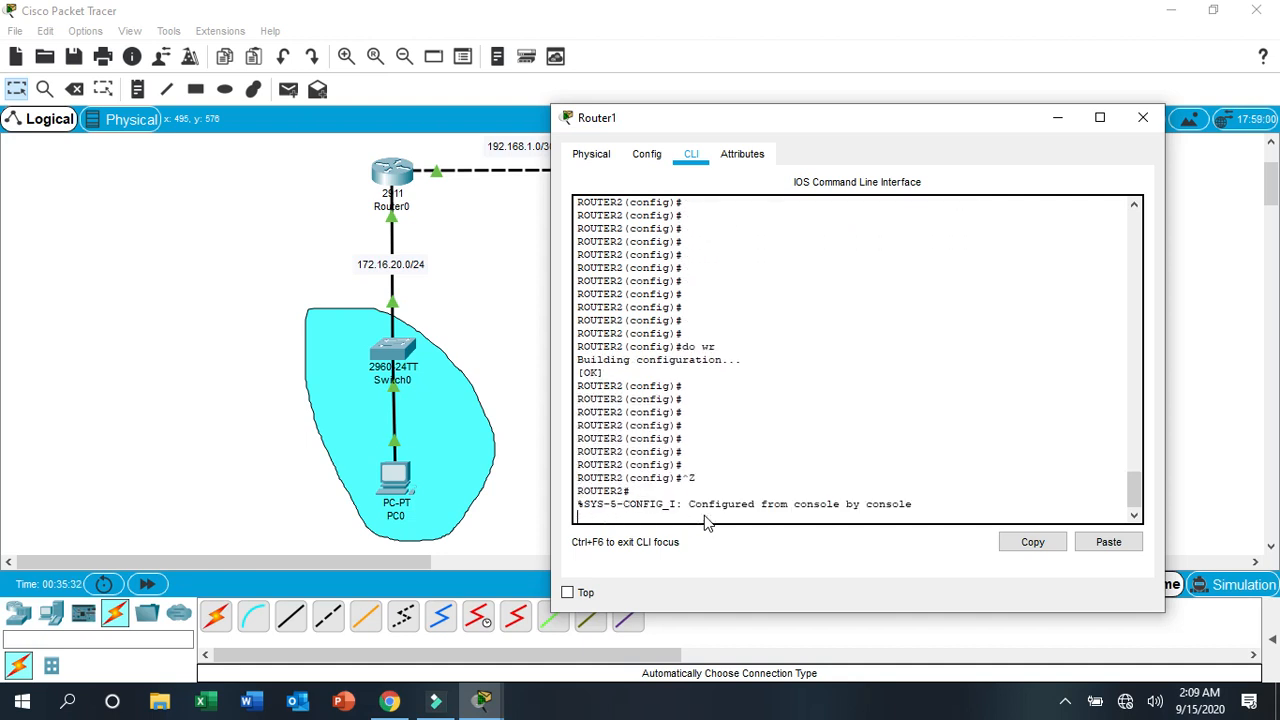
left_click(1142, 124)
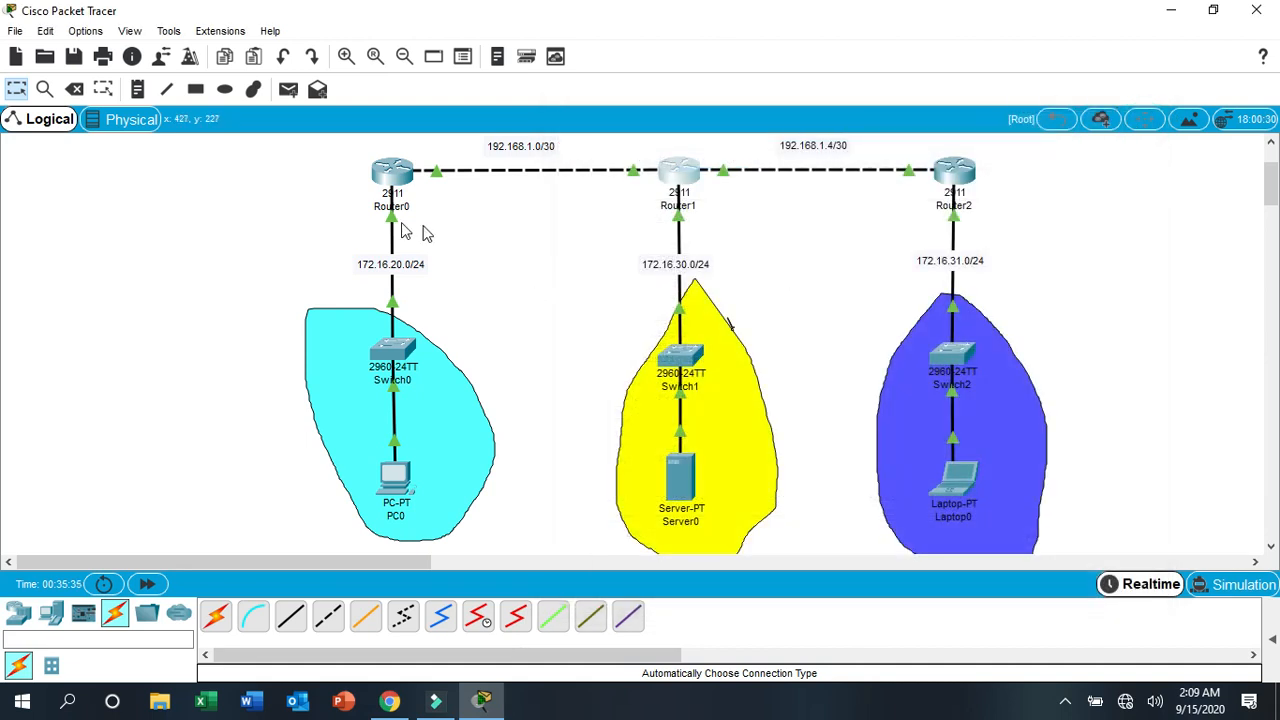
- Open Router2's command line and enter global configuration mode with conf t
left_click(542, 237)
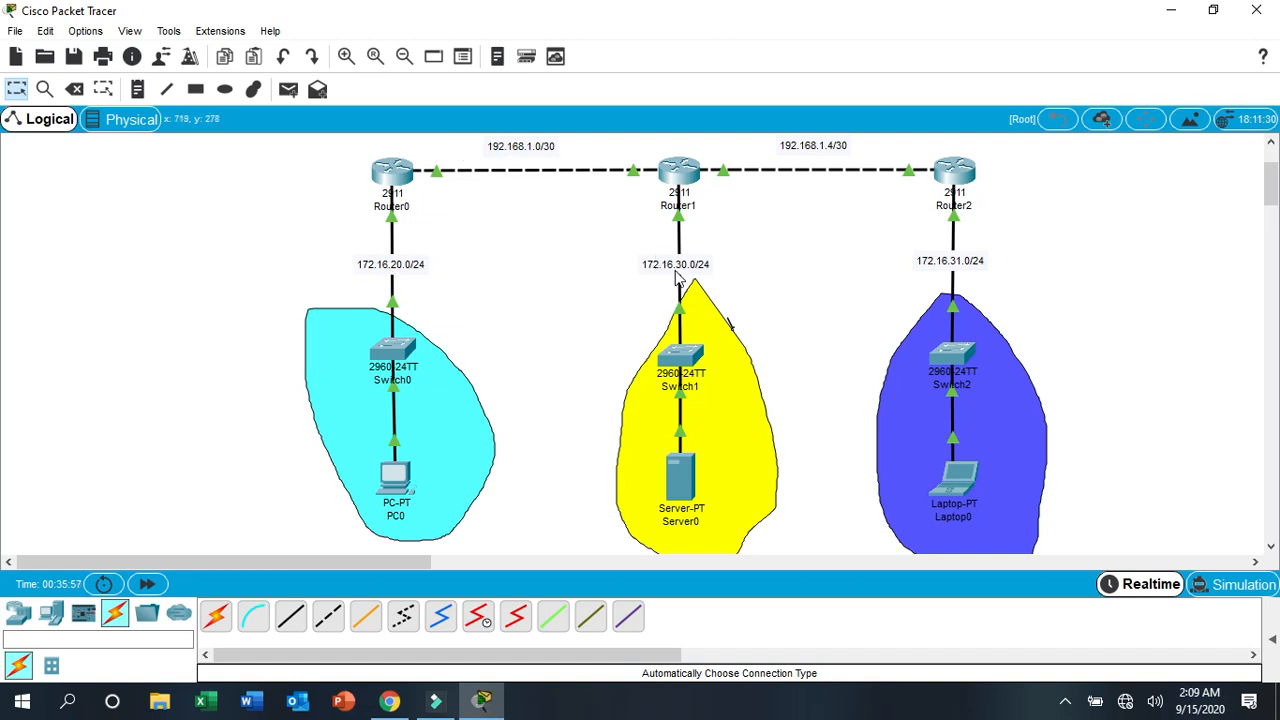
left_click(956, 180)
left_click_drag(614, 95, 334, 79)
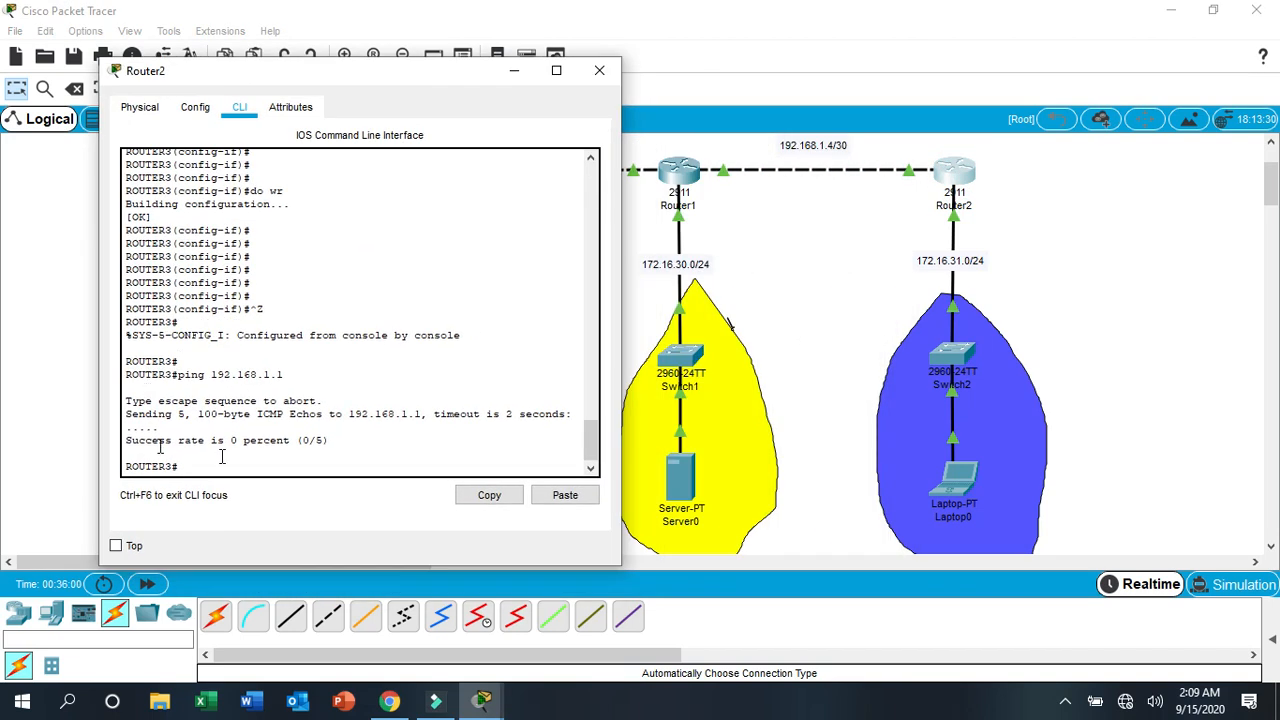
key("Return")
key("Return")
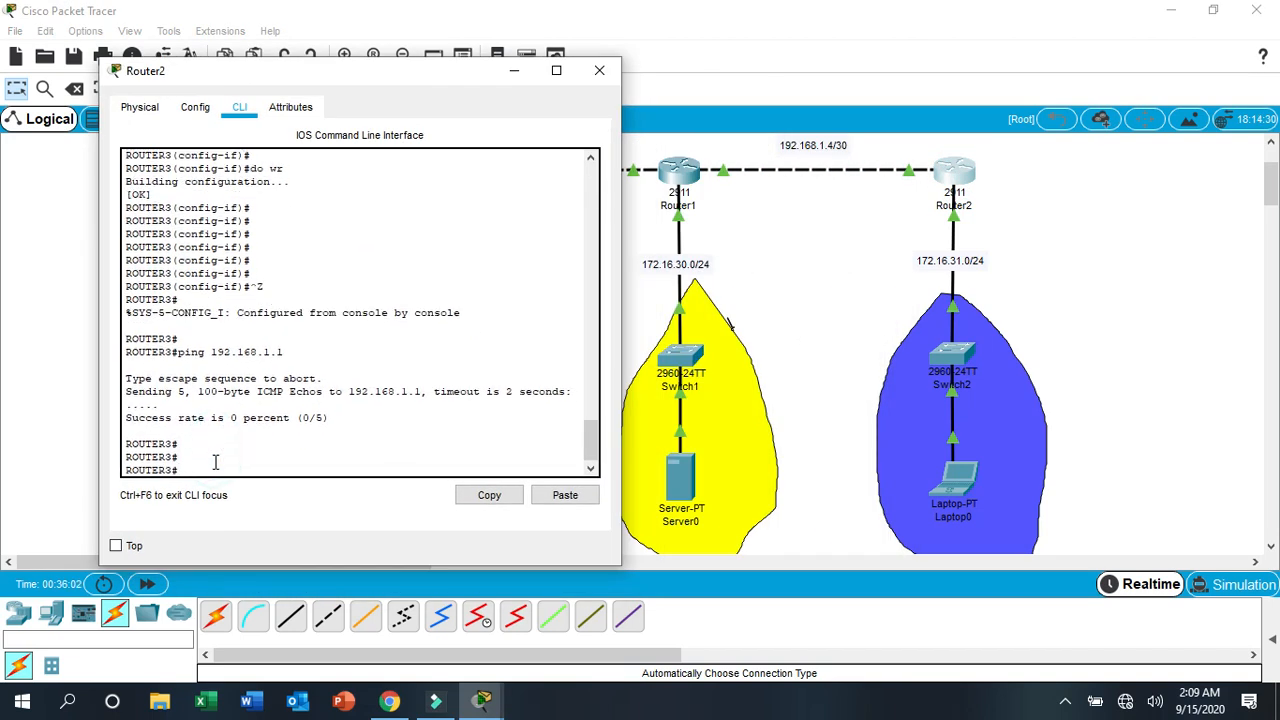
type("conf t")
key("Return")
key("Return")
key("Return")
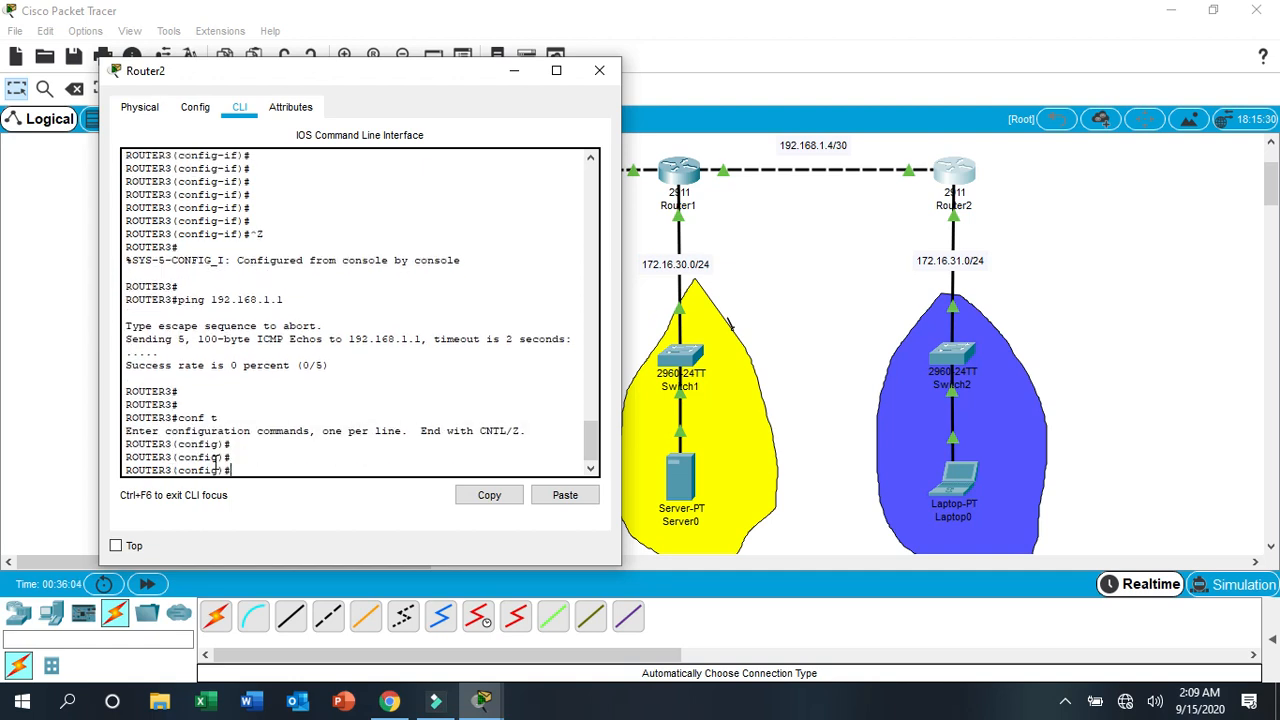
type("ip route")
left_click_drag(452, 58, 320, 195)
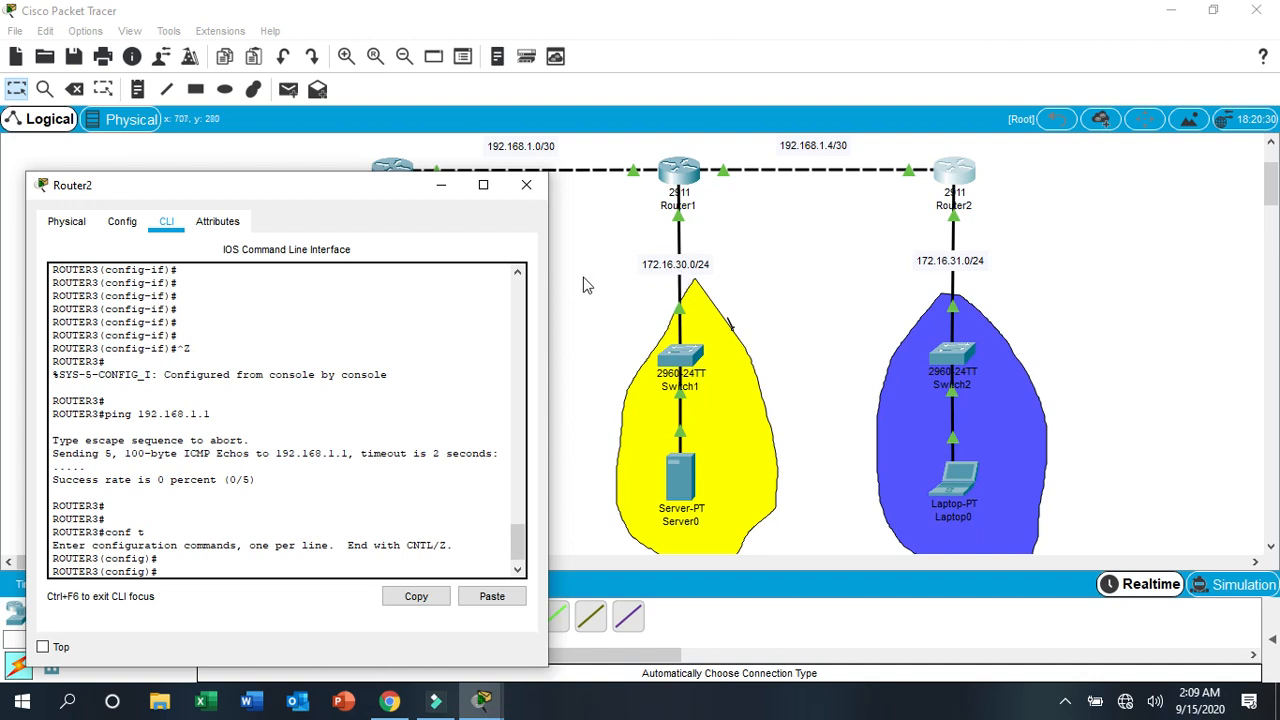
left_click_drag(260, 186, 267, 147)
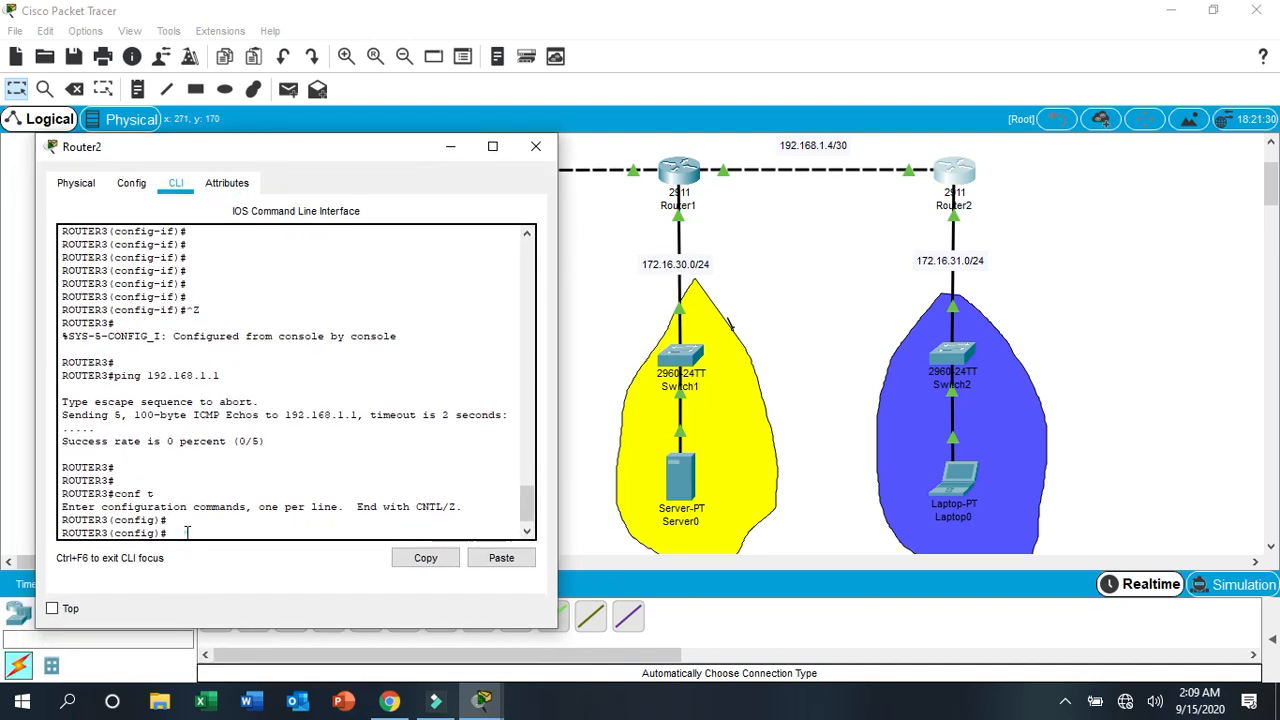
type("ip route")
key("Return")
- Add a static route on Router2 to network 172.16.30.0 with mask 255.255.255.0 via next hop 192.168.1.5
type("ip route 1")
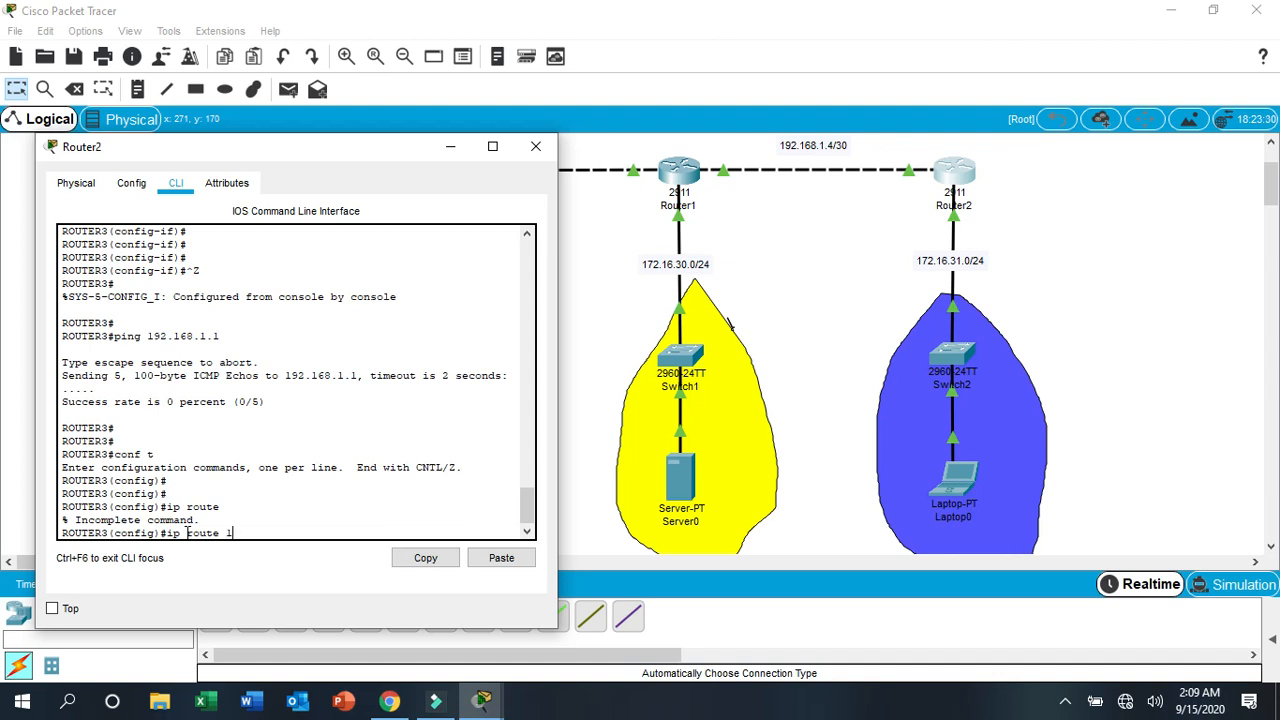
type("72.16.30.0 255.255.255.0")
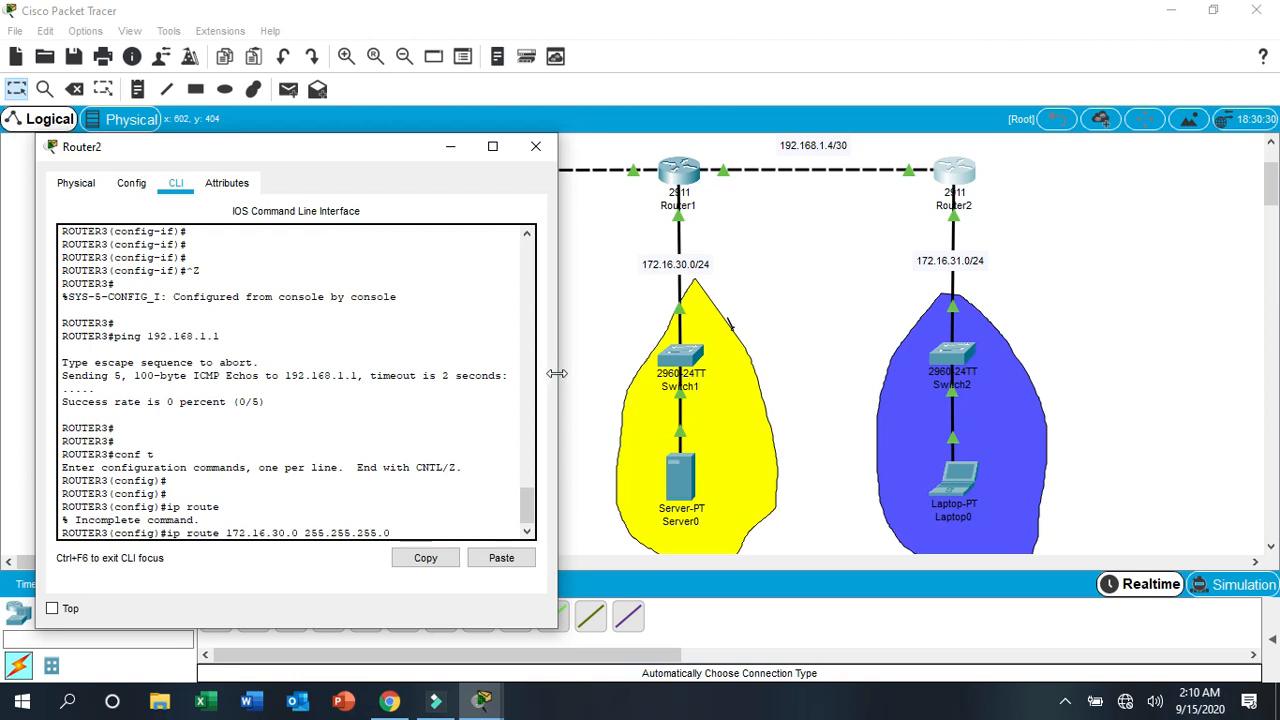
left_click_drag(557, 370, 635, 366)
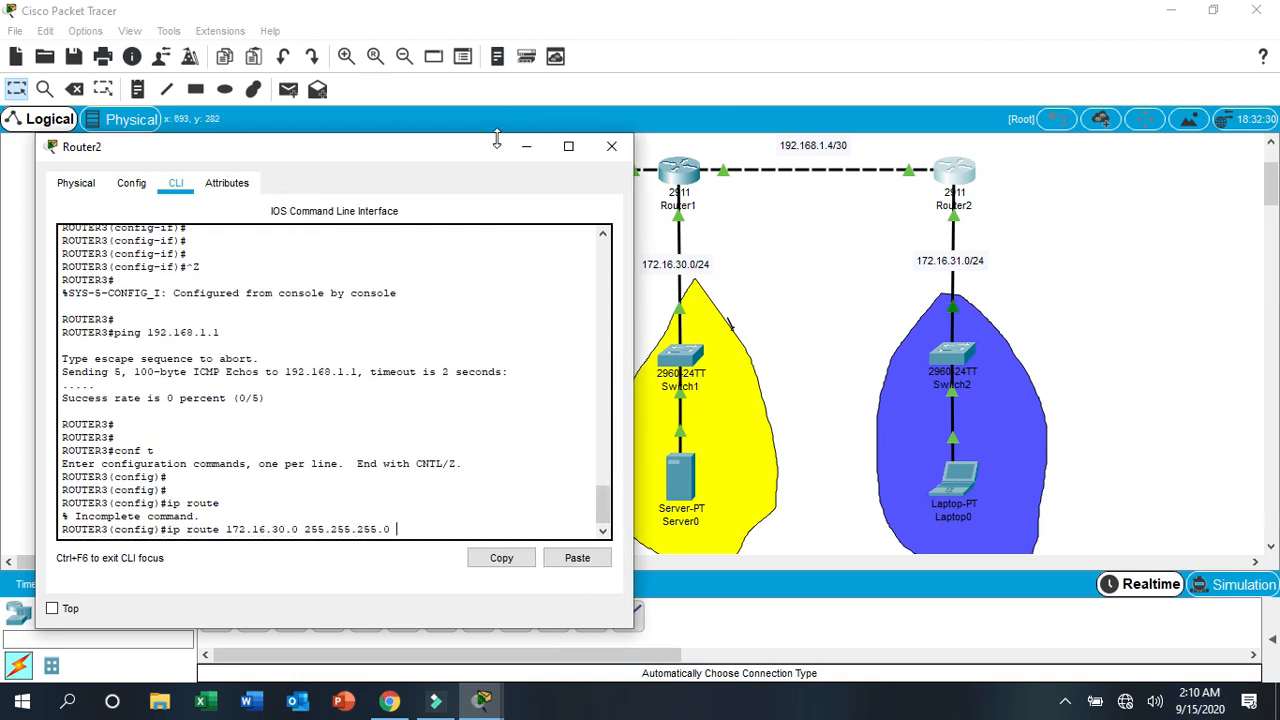
left_click(526, 146)
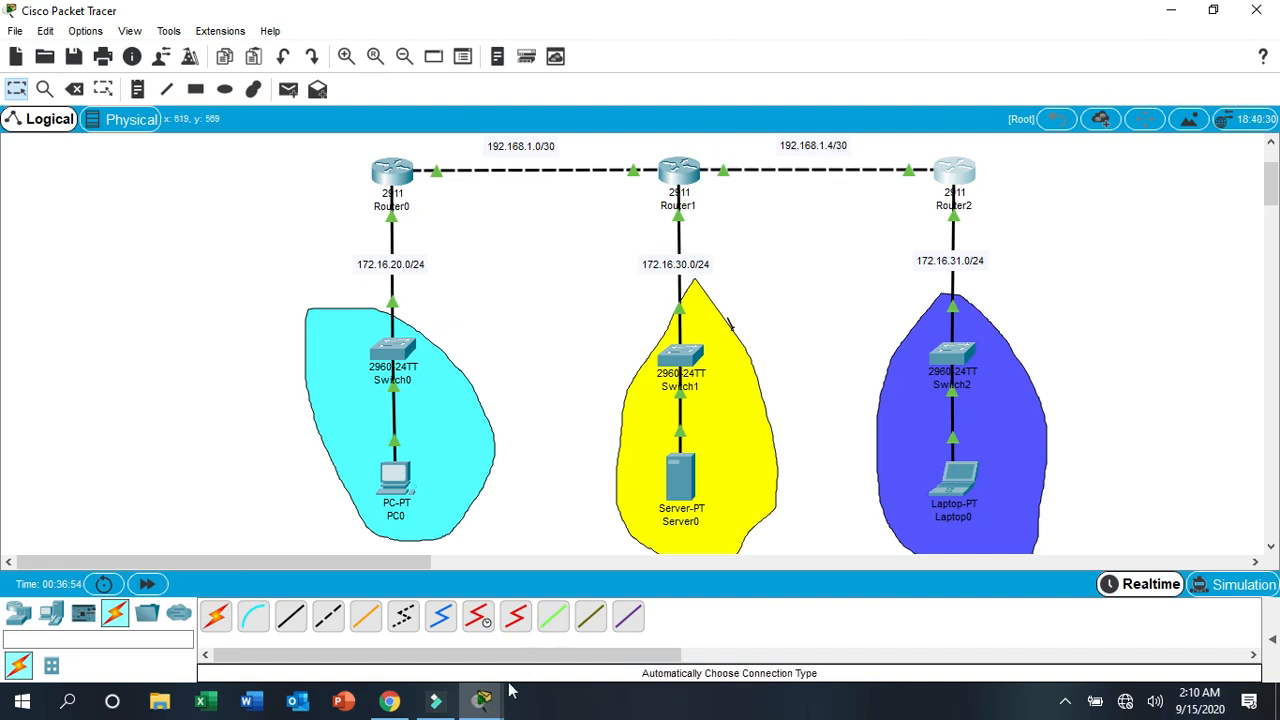
left_click(483, 699)
left_click(575, 620)
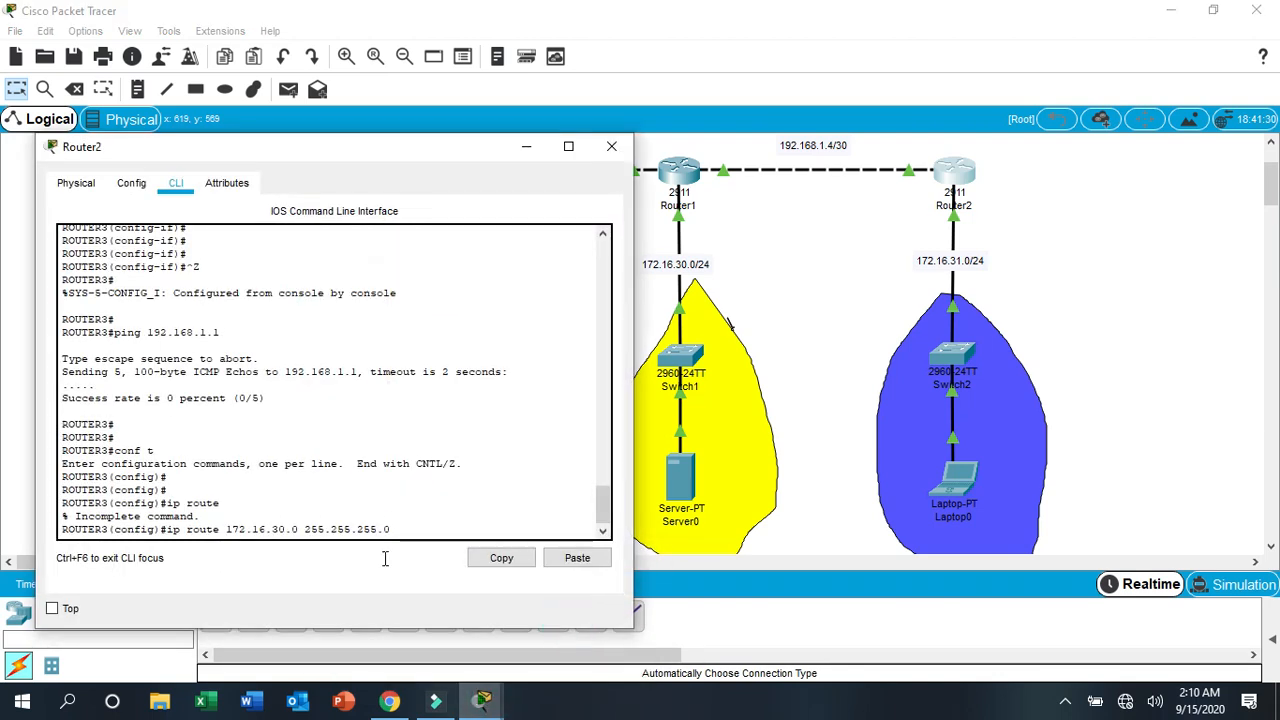
left_click(412, 538)
type("2.168")
key("Return")
key("Return")
key("Return")
key("Return")
key("Return")
key("Return")
key("Return")
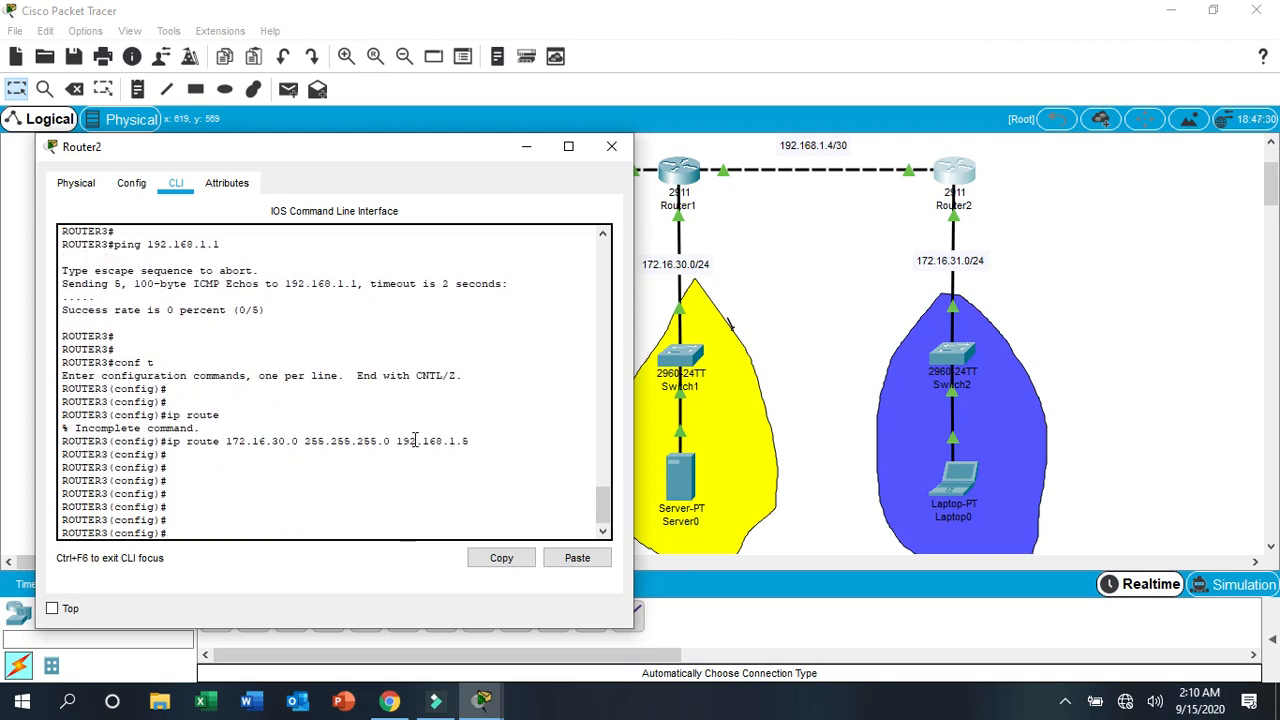
- Add a static route on Router2 to network 192.168.1.0 with mask 255.255.255.252 via next hop 192.168.1.5
left_click_drag(350, 152, 922, 116)
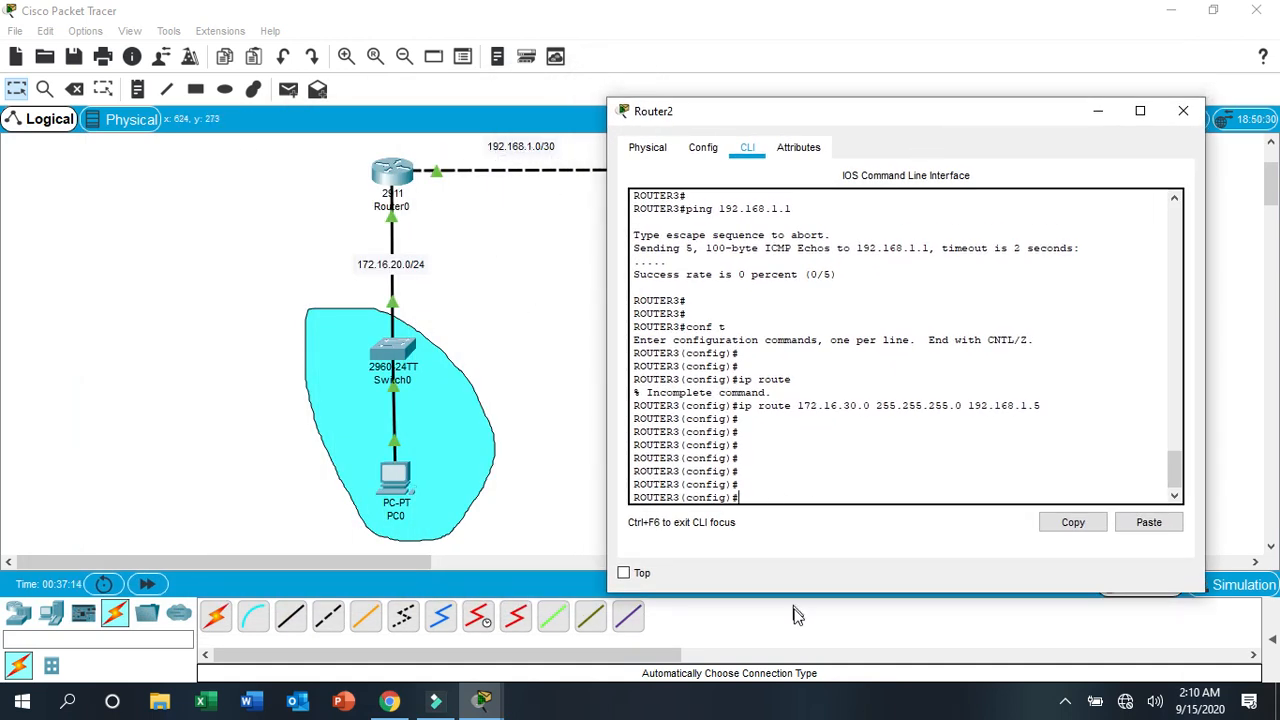
left_click(763, 492)
type("ip route 192.168")
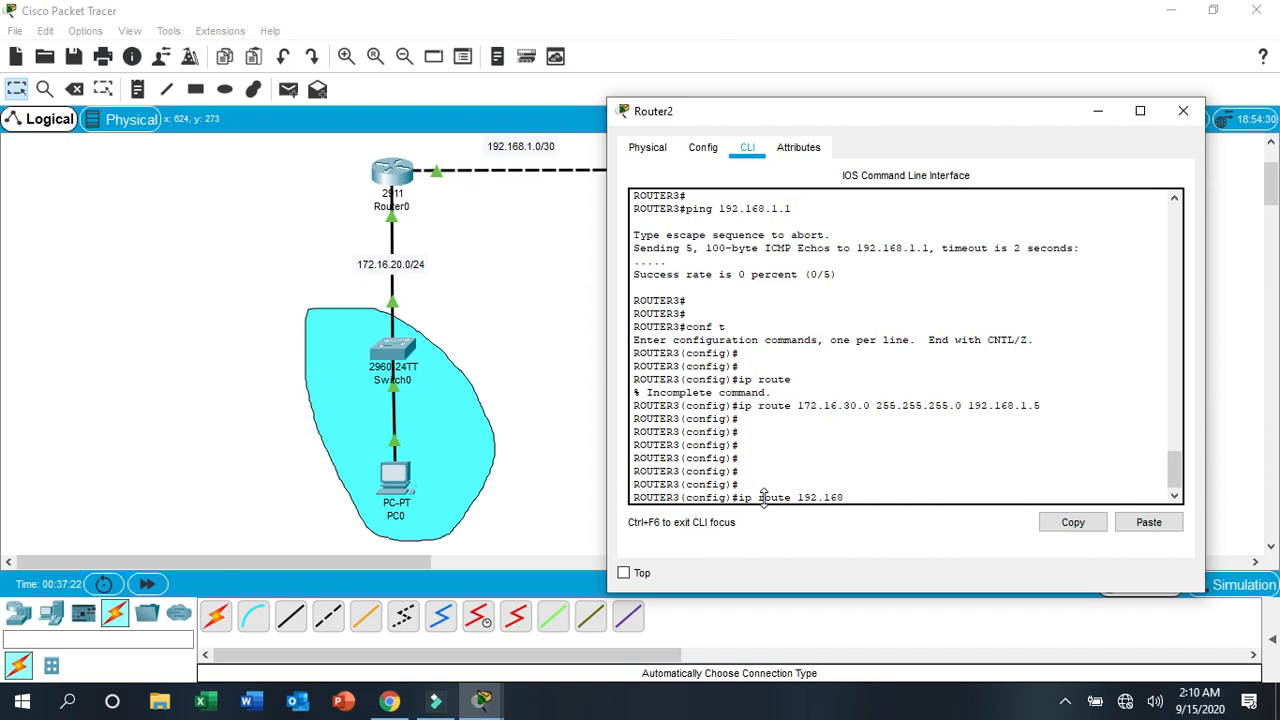
type(".1.0 255.255.255.252 192.")
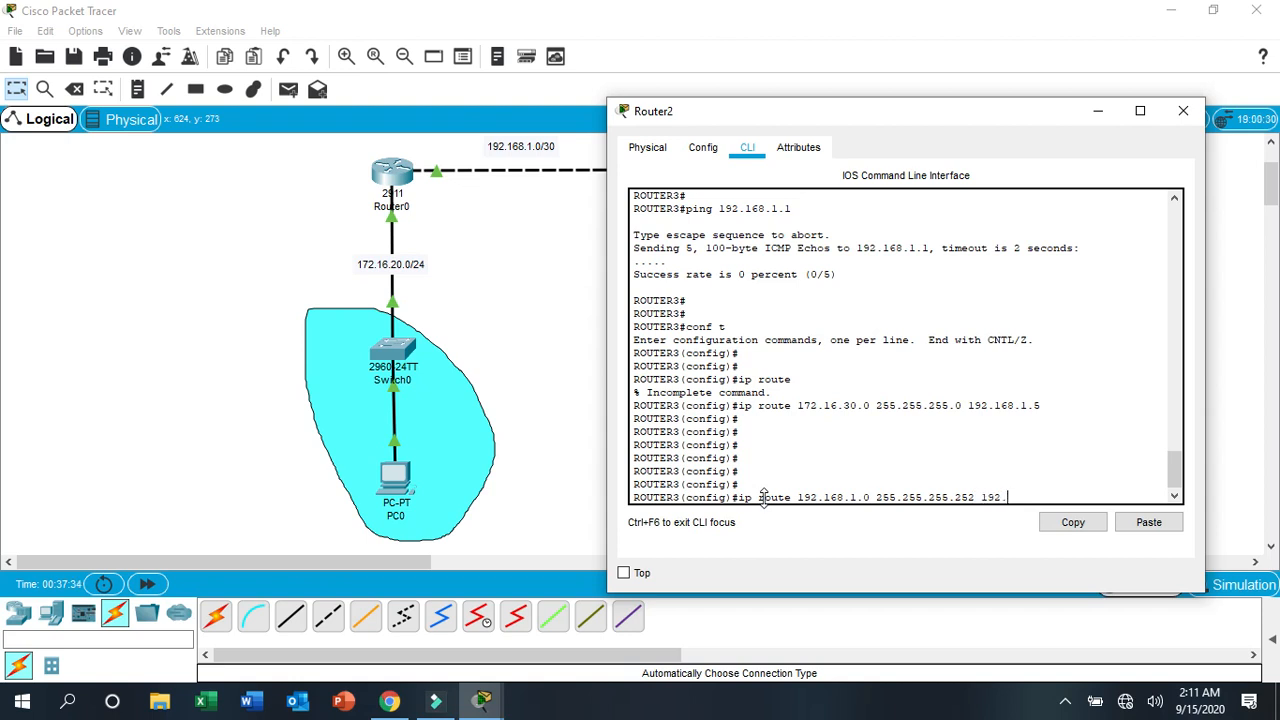
type("168.")
left_click_drag(921, 115, 371, 85)
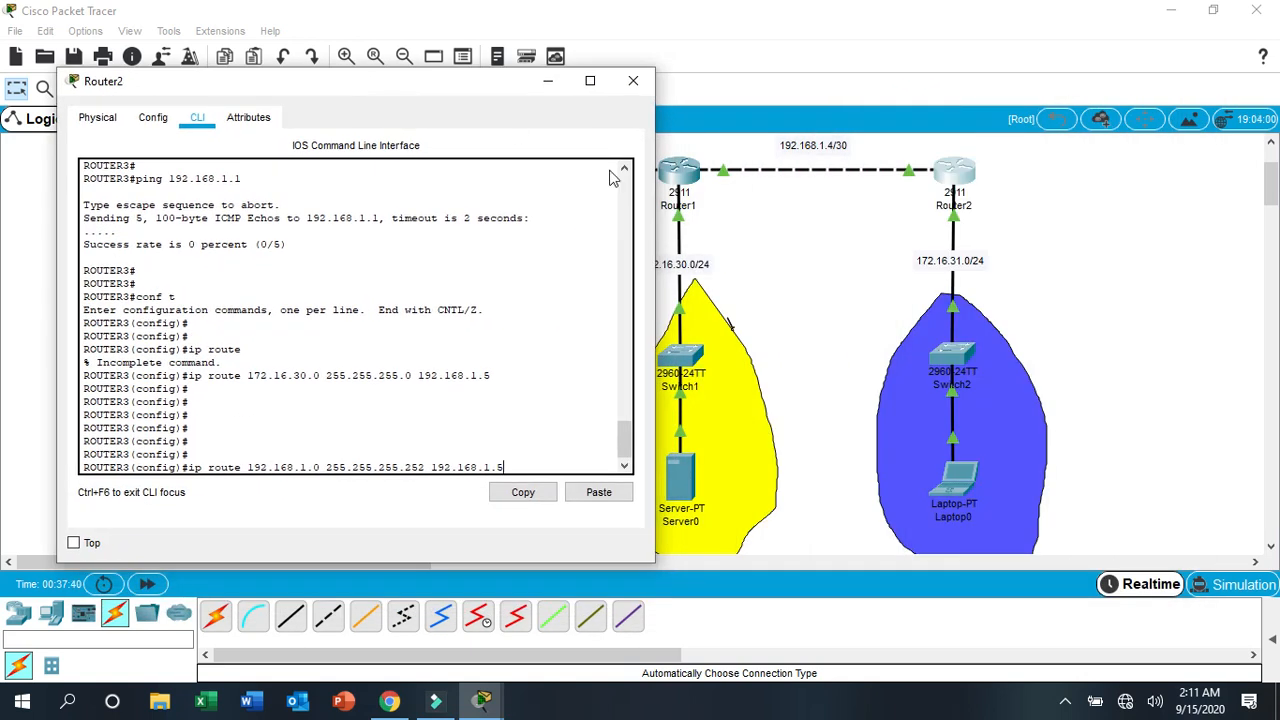
left_click(703, 175)
left_click_drag(675, 175, 678, 178)
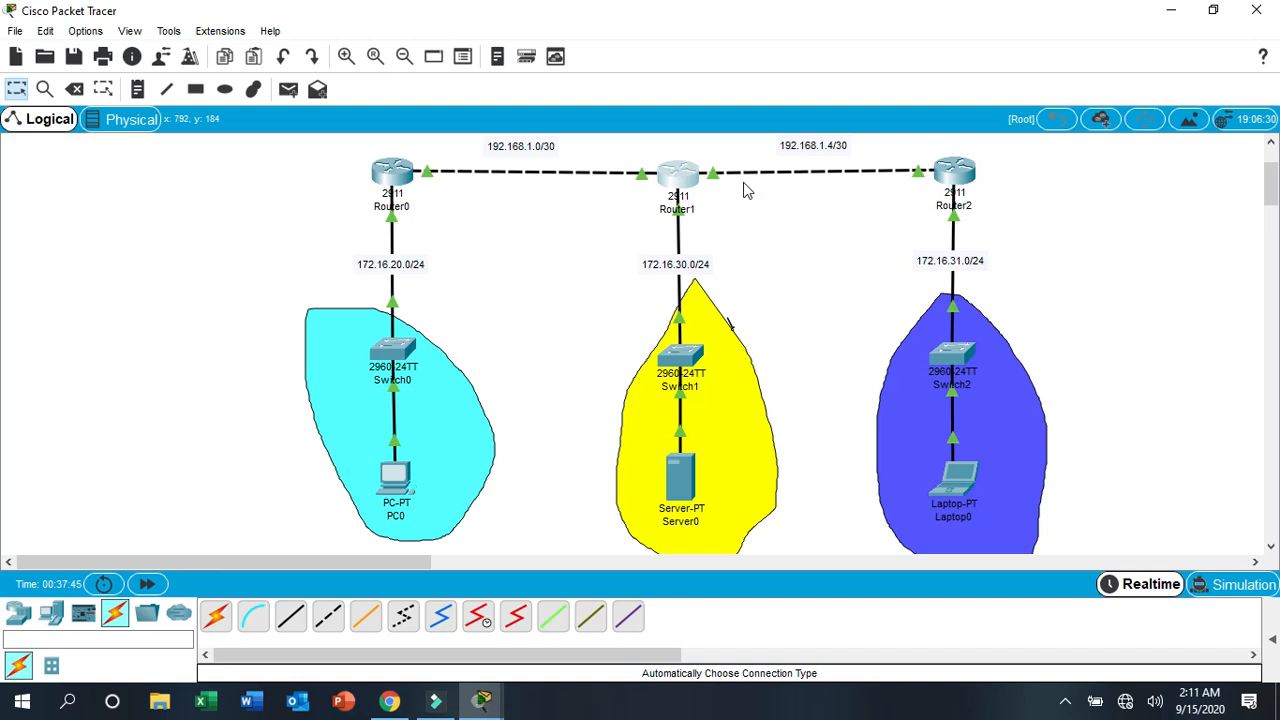
mouse_move(482, 698)
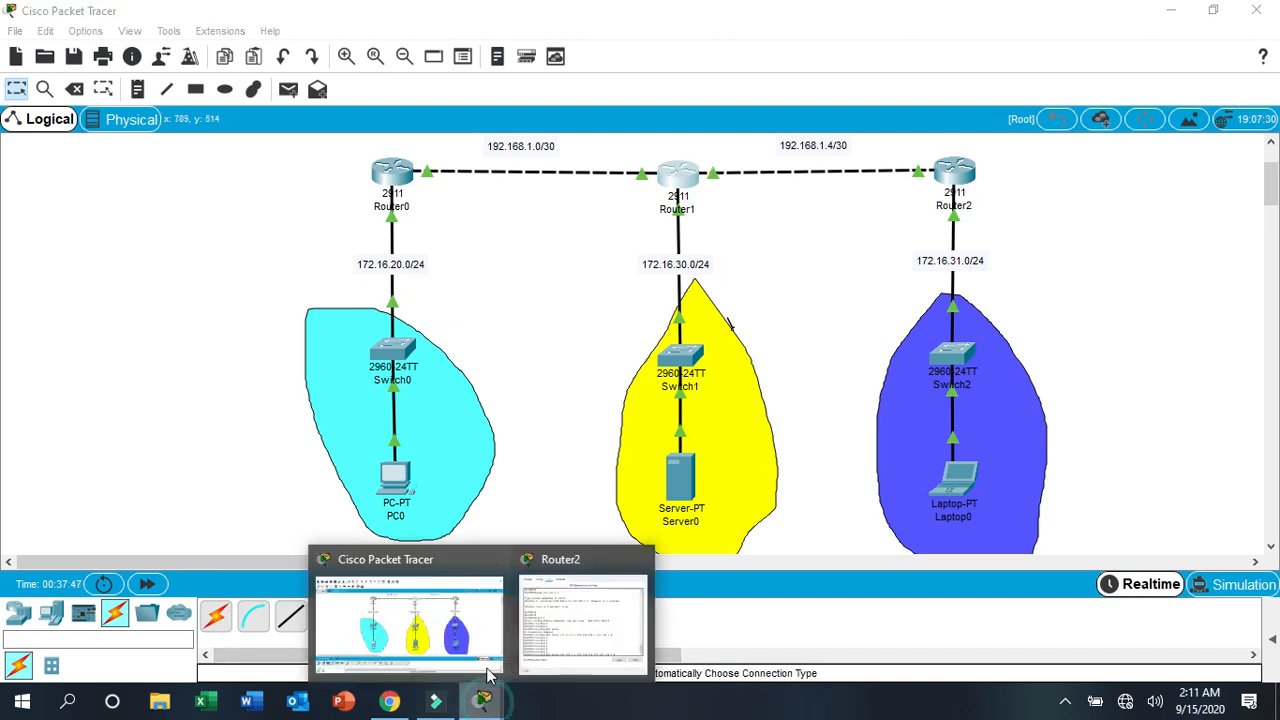
left_click(583, 615)
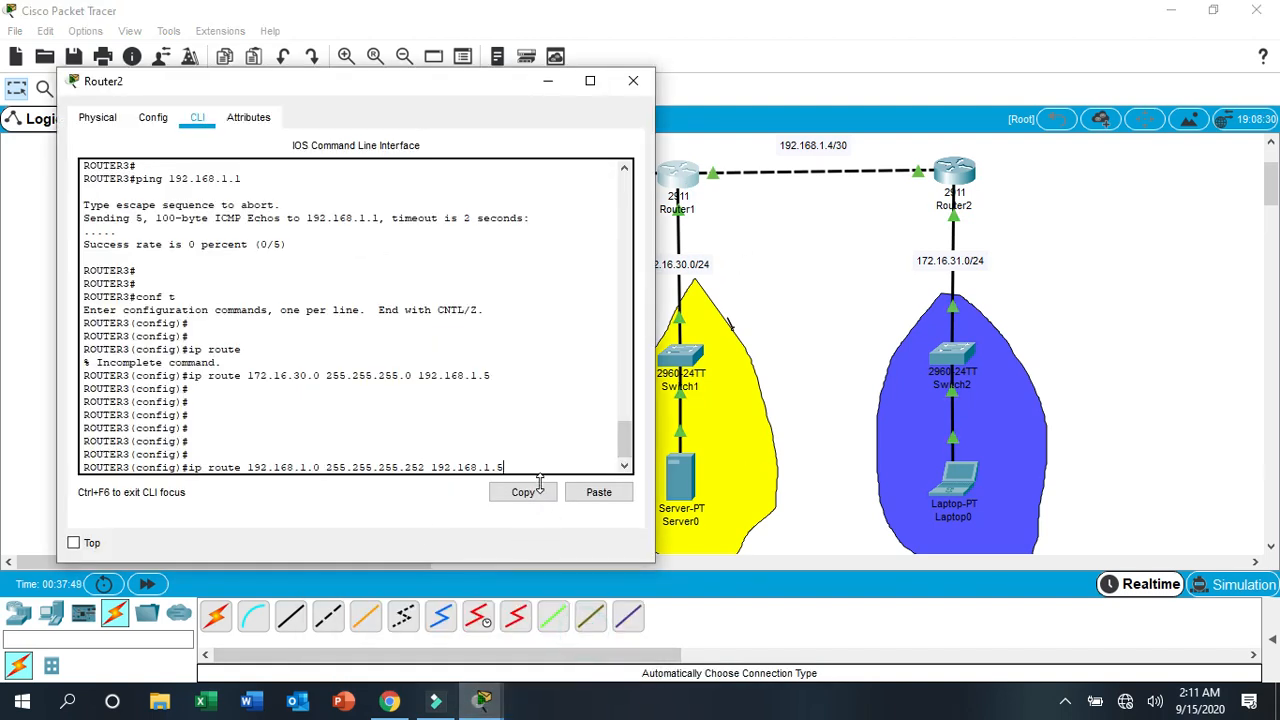
key("Return")
key("Return")
key("Return")
key("Return")
key("Return")
key("Return")
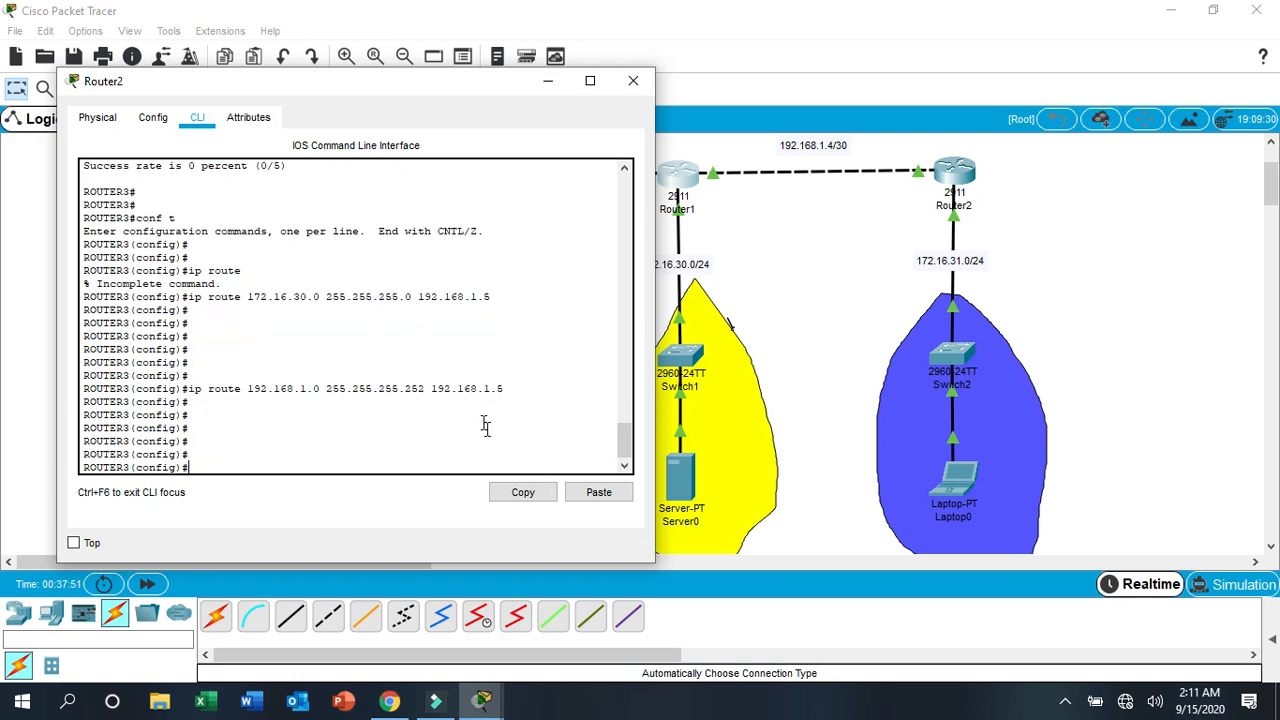
- Add a static route on Router2 to network 172.16.20.0 with mask 255.255.255.0 via next hop 192.168.1.5, reusing the previous route command
left_click_drag(393, 92, 800, 70)
left_click(646, 437)
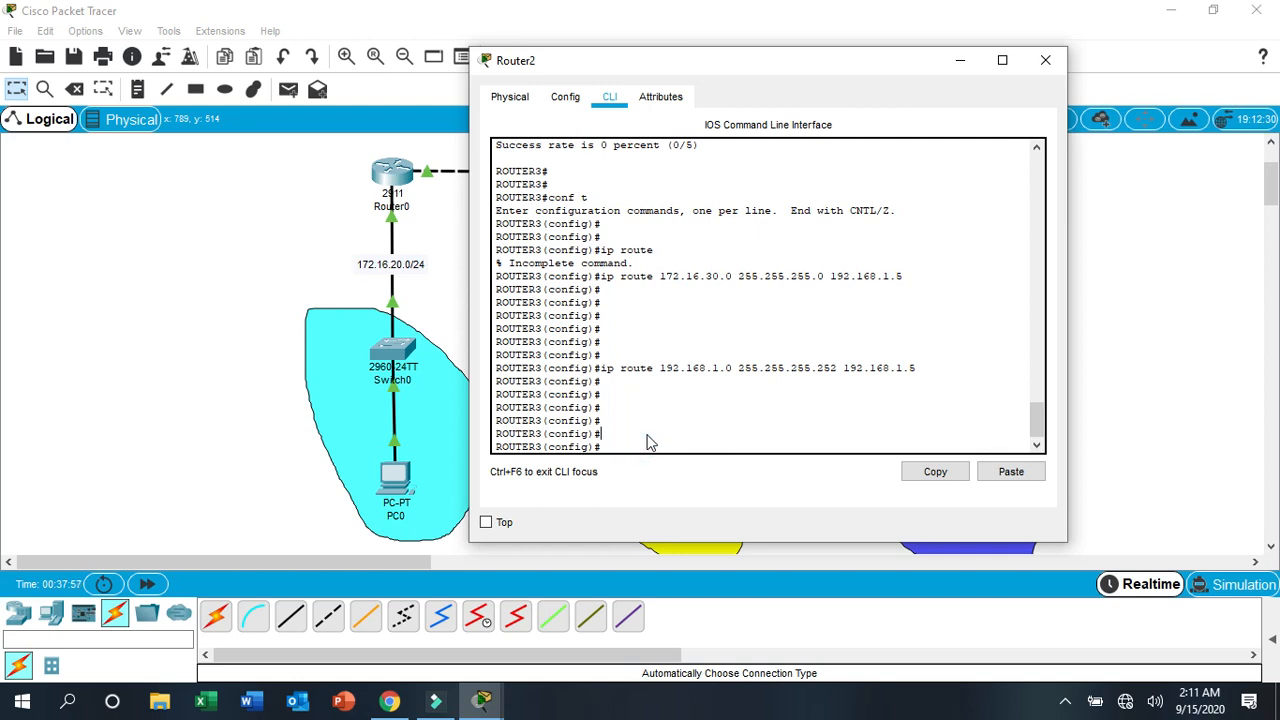
key("Up")
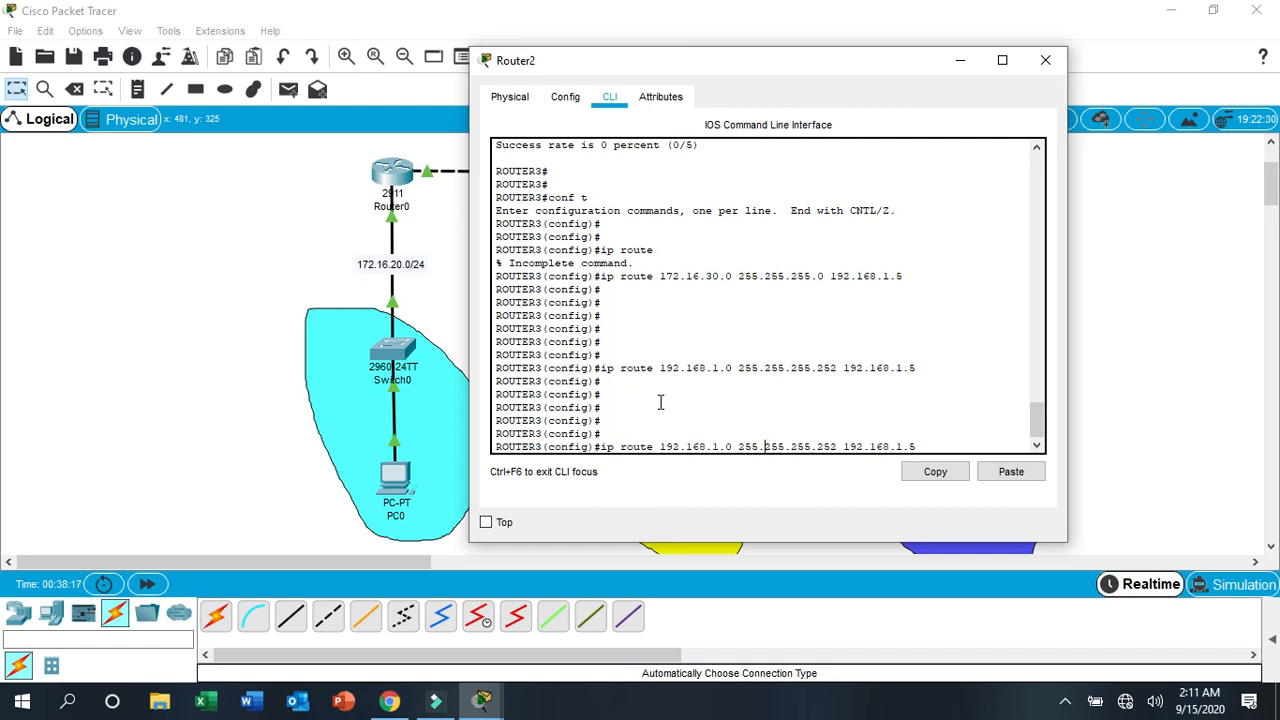
key("BackSpace")
type("2")
key("BackSpace")
type("7")
key("BackSpace")
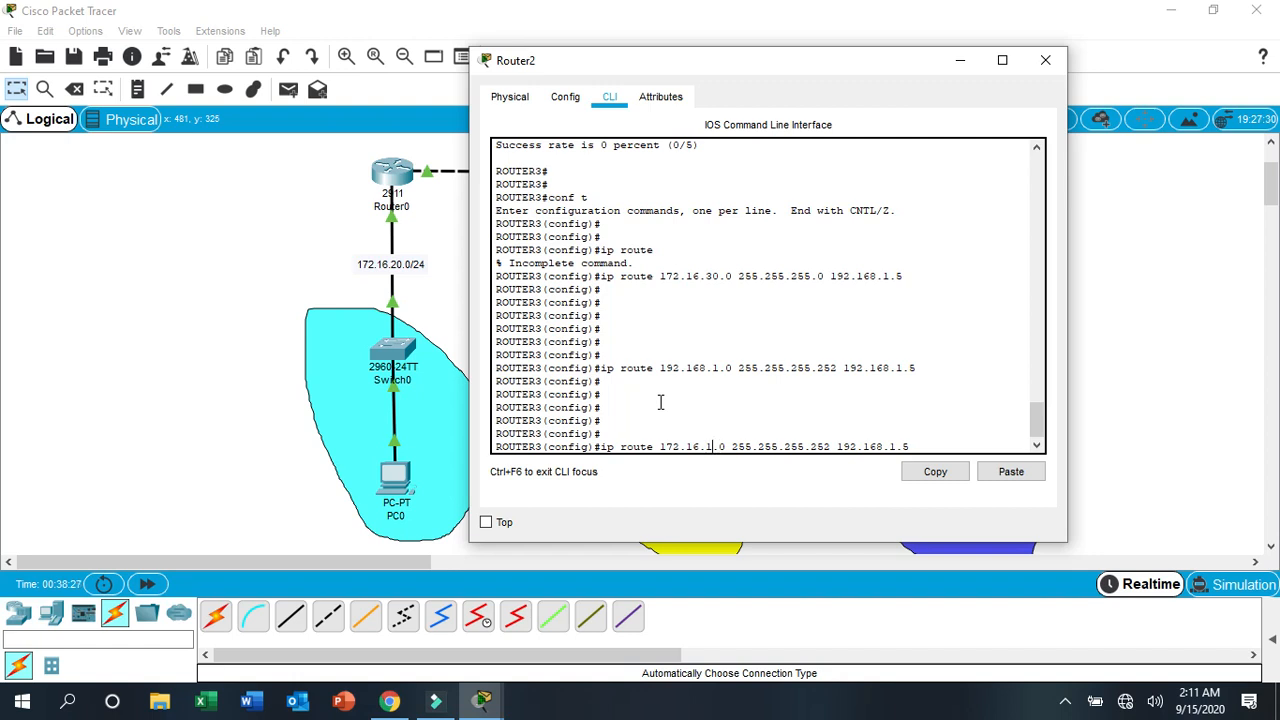
key("BackSpace")
type("20")
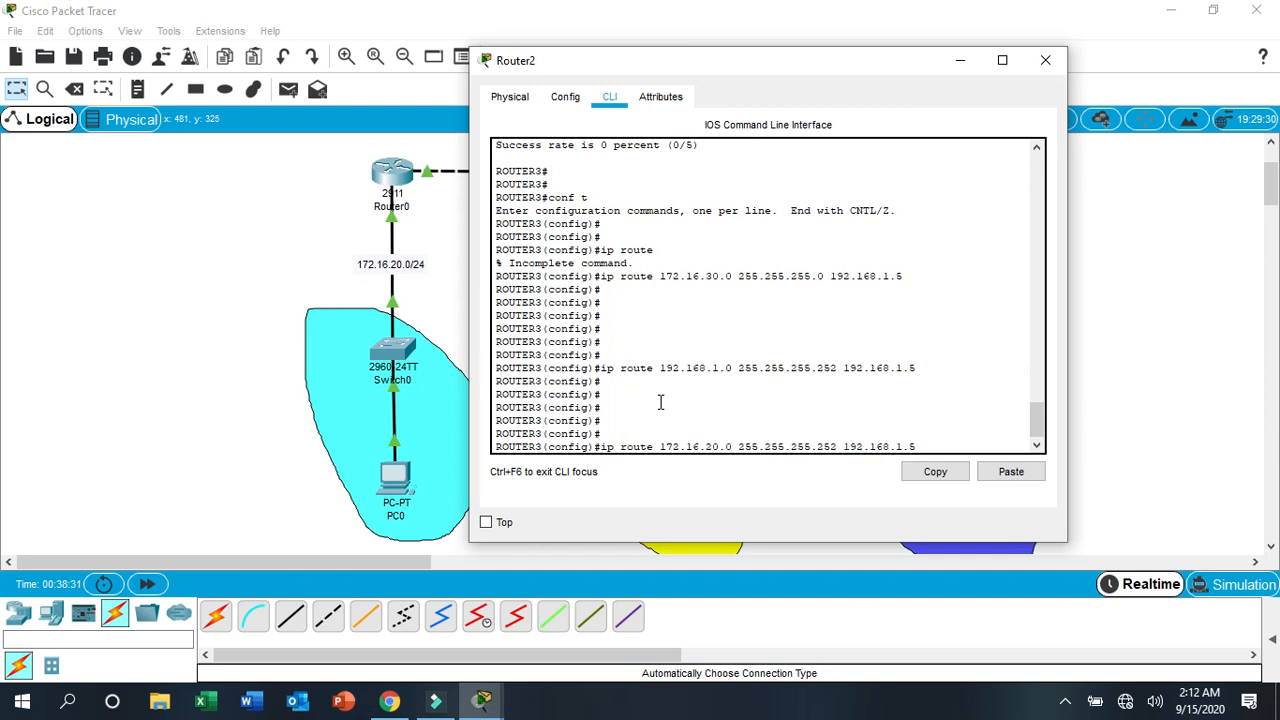
key("BackSpace")
key("BackSpace")
key("BackSpace")
type("0")
key("Return")
key("Return")
key("Return")
key("Return")
key("Return")
- Save Router2's configuration with do wr and leave configuration mode
type("do")
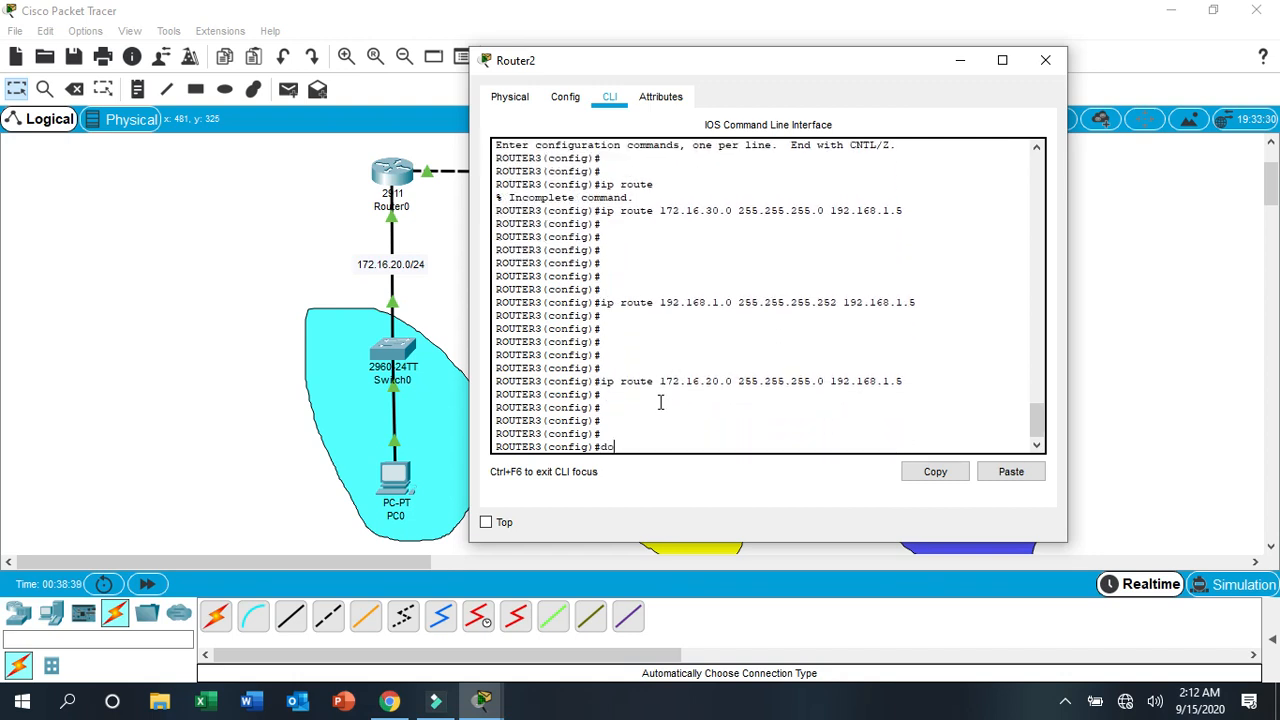
type(" wr")
key("Return")
key("Return")
key("Return")
key("Return")
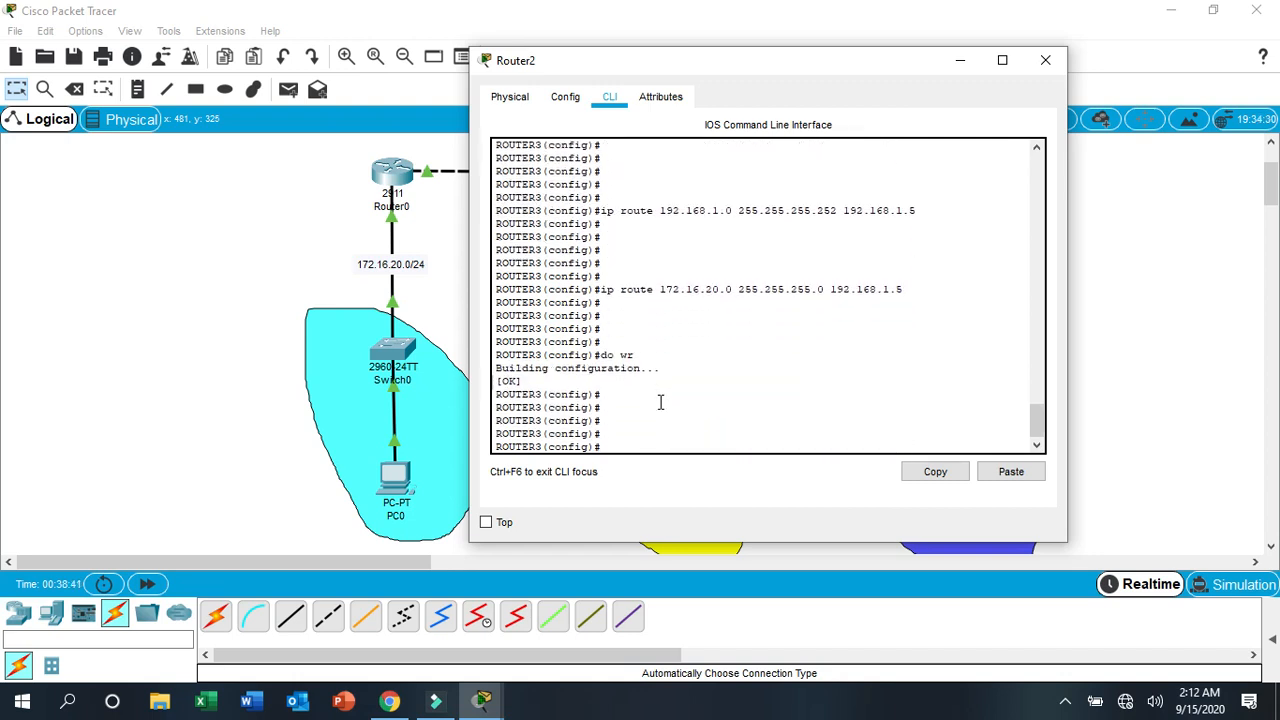
key("ctrl+z")
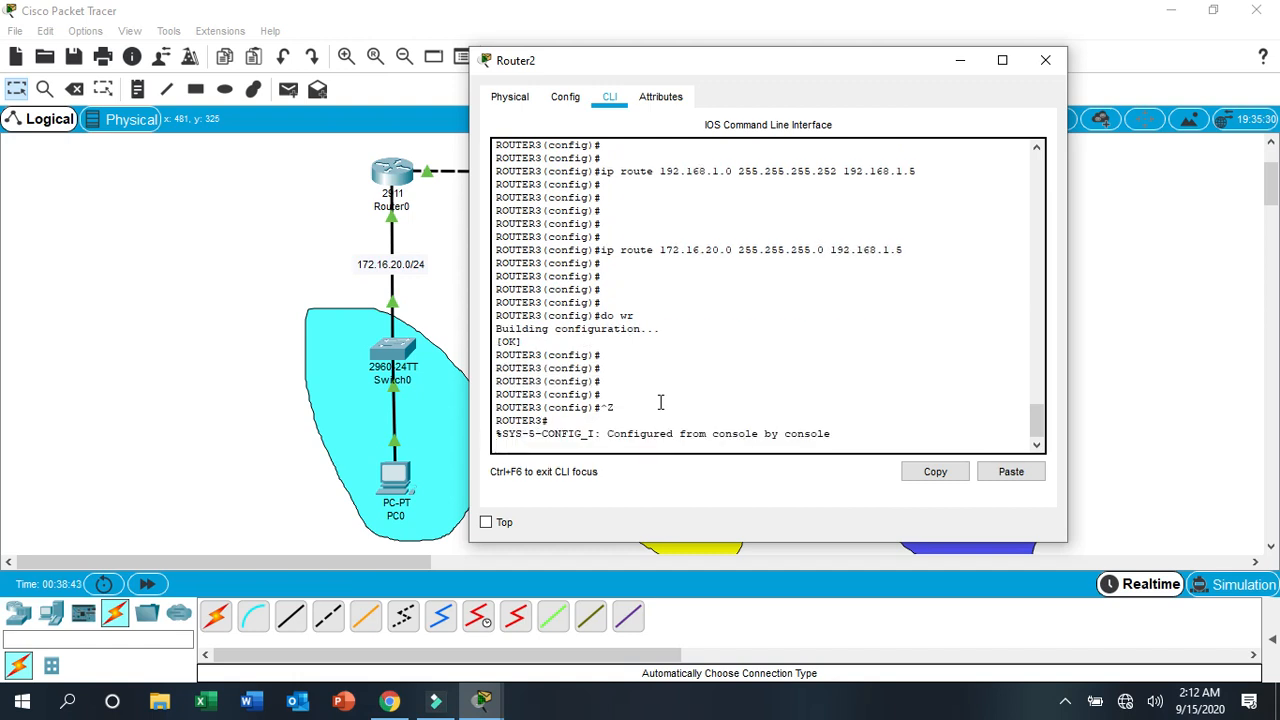
key("Return")
key("Return")
key("Return")
key("Return")
key("Return")
key("Return")
key("Return")
key("Return")
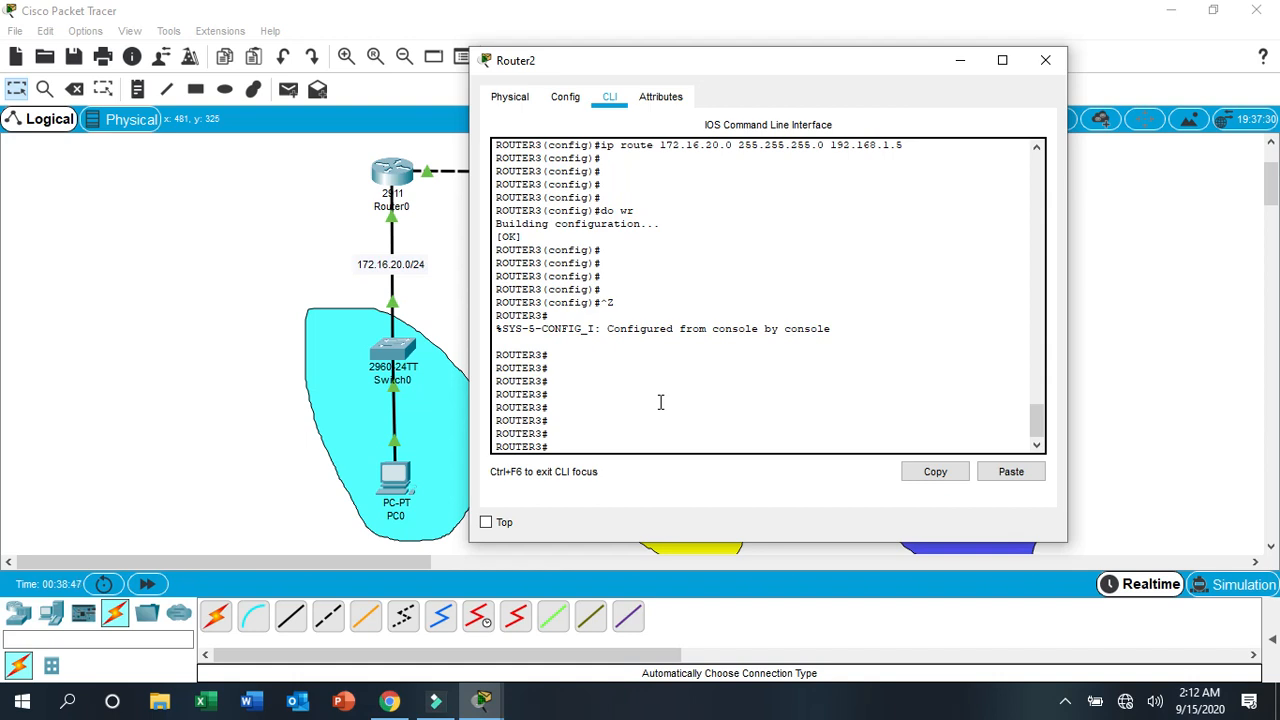
- Display Router2's routing table with sh ip route and widen its window so the entries are easy to read
type("sh ip")
type("route")
key("Return")
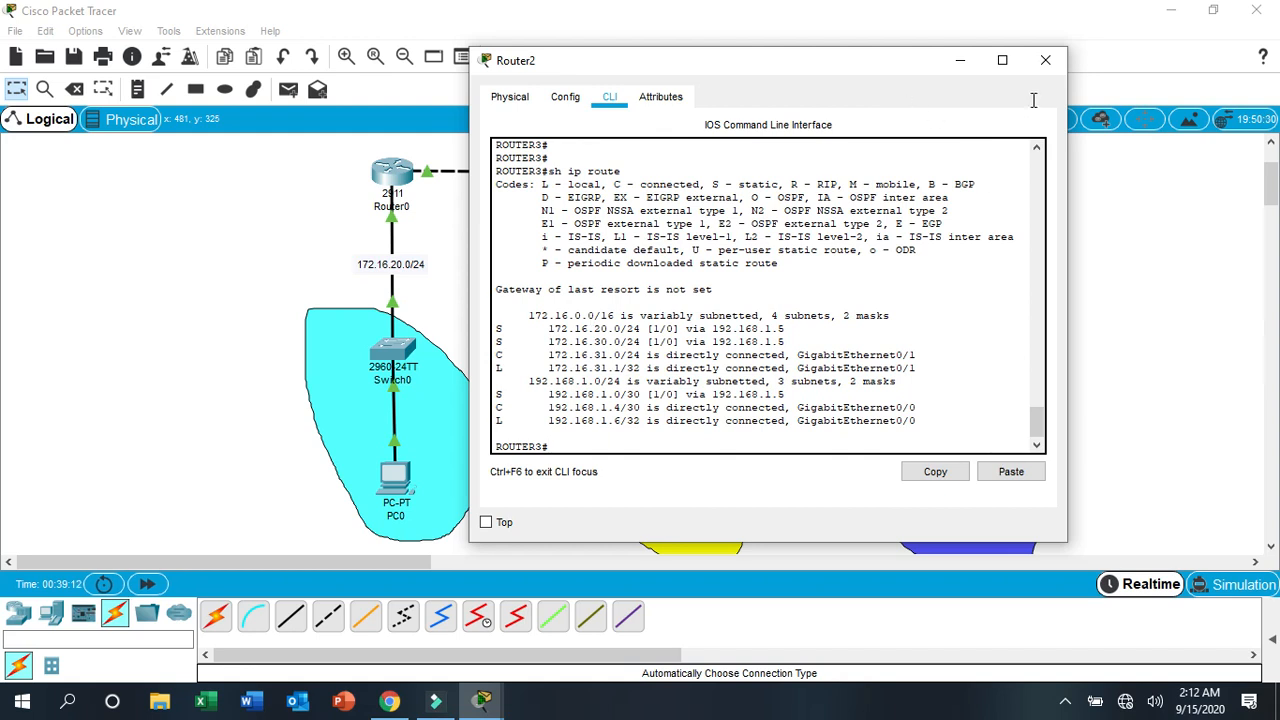
left_click_drag(1066, 229, 1186, 226)
left_click_drag(1065, 240, 1096, 239)
left_click_drag(467, 245, 364, 244)
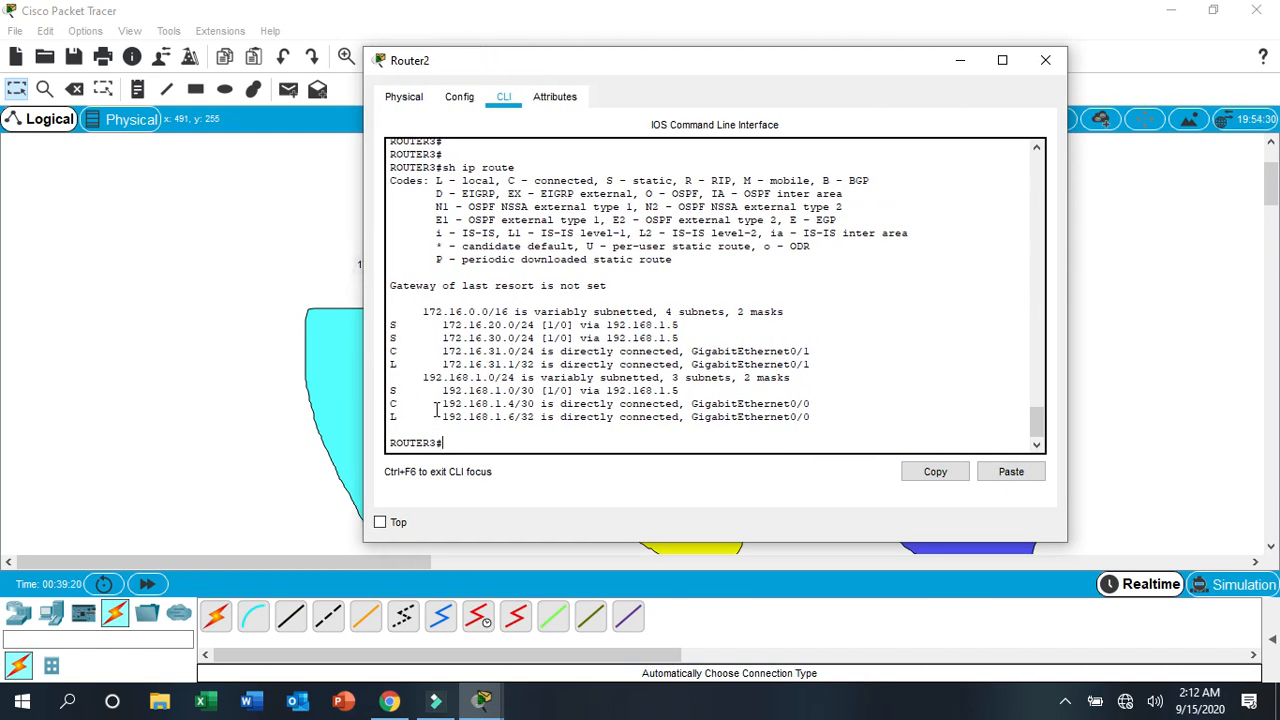
left_click_drag(814, 60, 1037, 97)
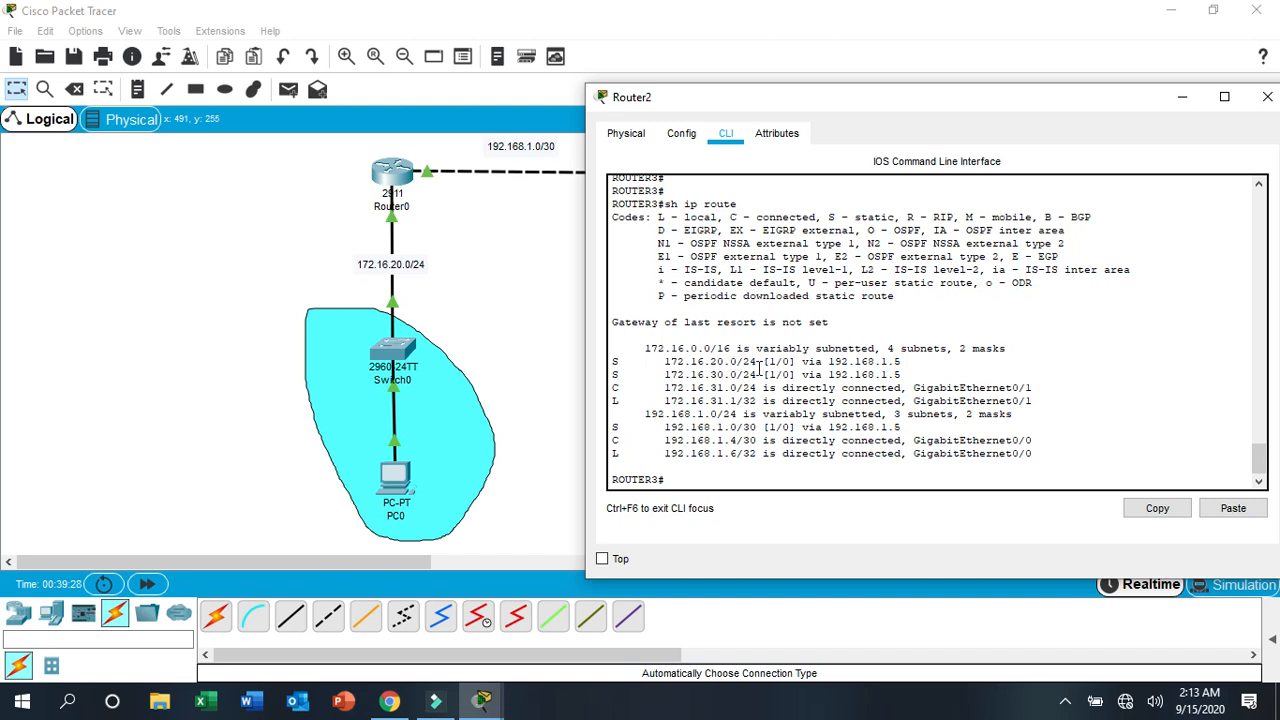
- Examine the static routes and their next hops in Router2's routing table, and close the router's window
left_click_drag(900, 361, 829, 368)
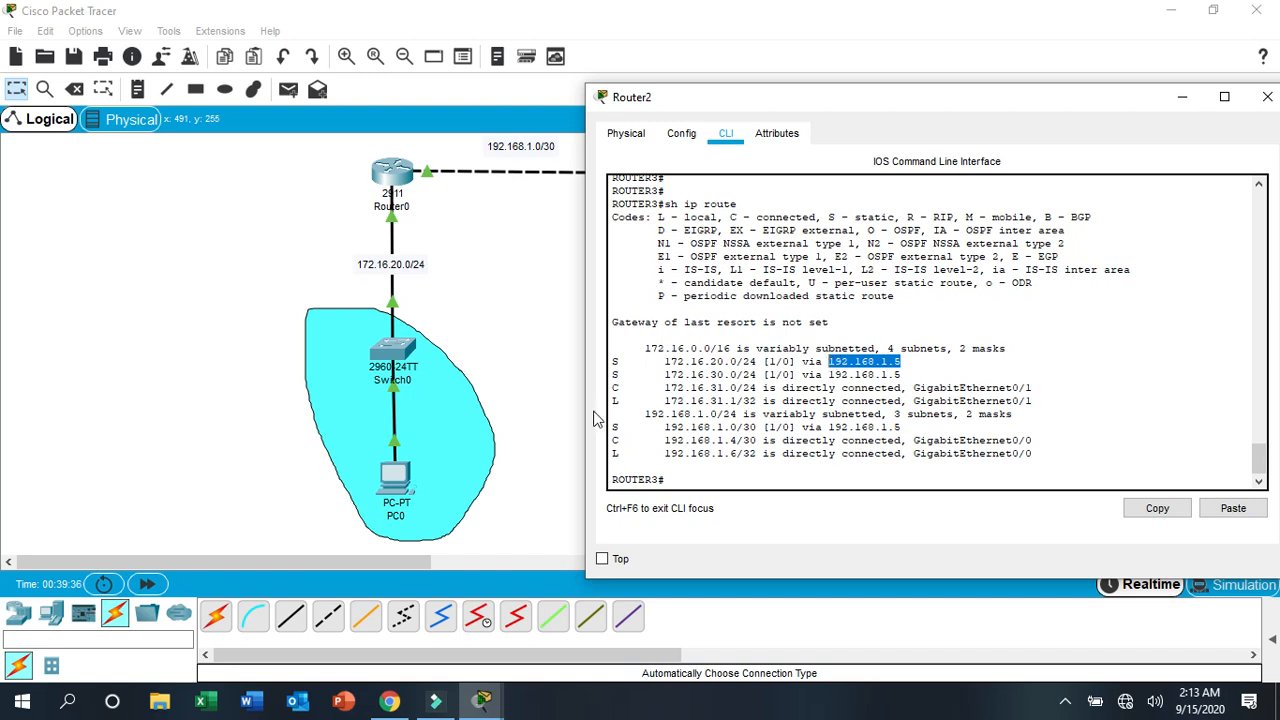
left_click_drag(612, 361, 897, 357)
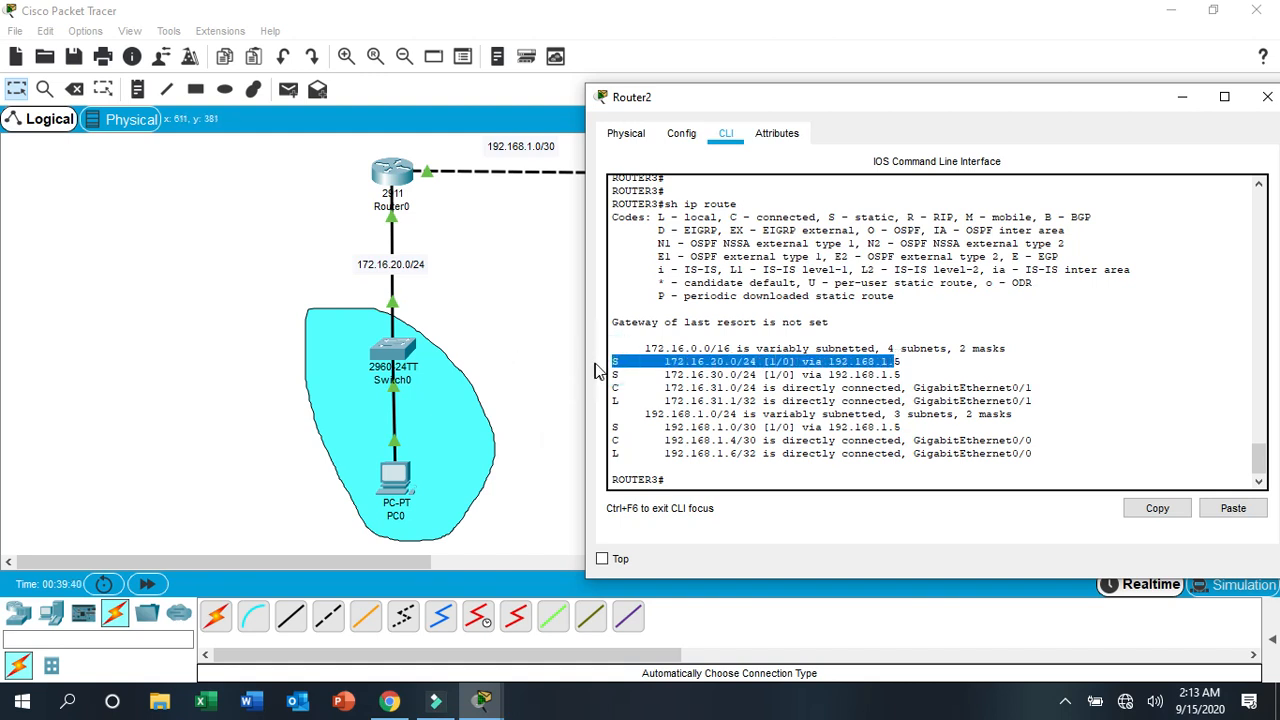
left_click_drag(612, 374, 964, 375)
left_click_drag(613, 424, 910, 428)
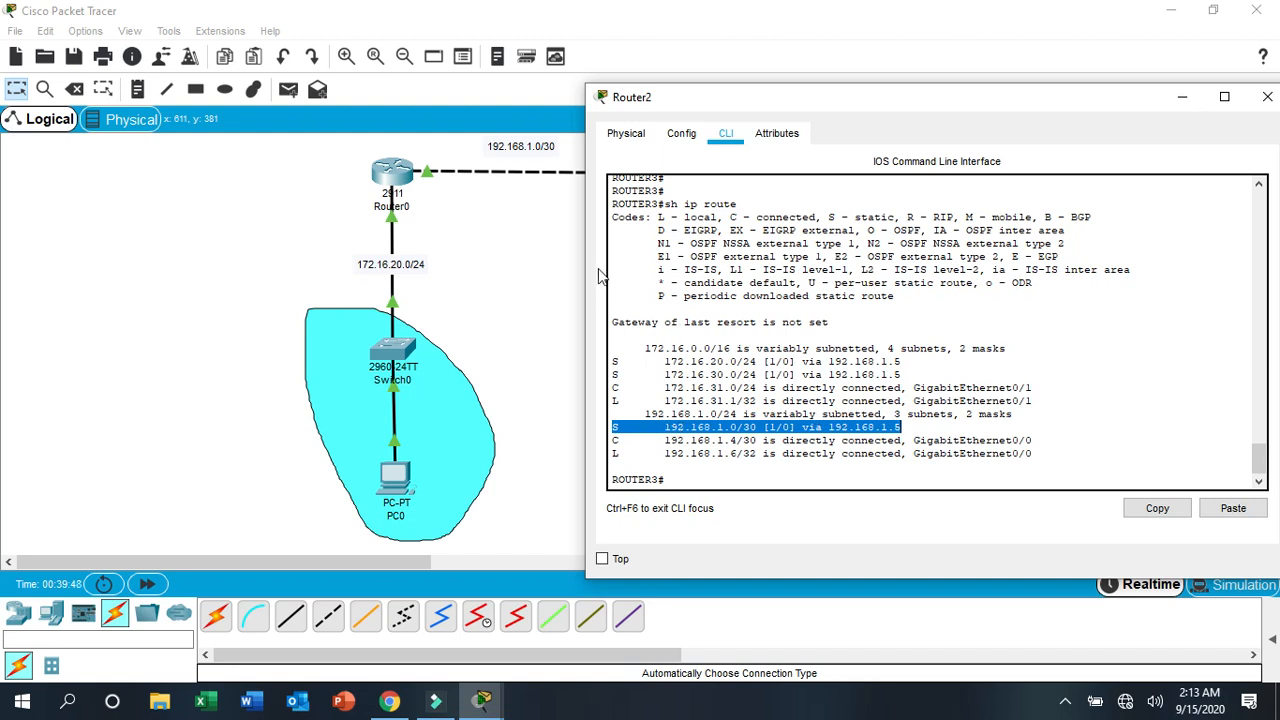
left_click(629, 259)
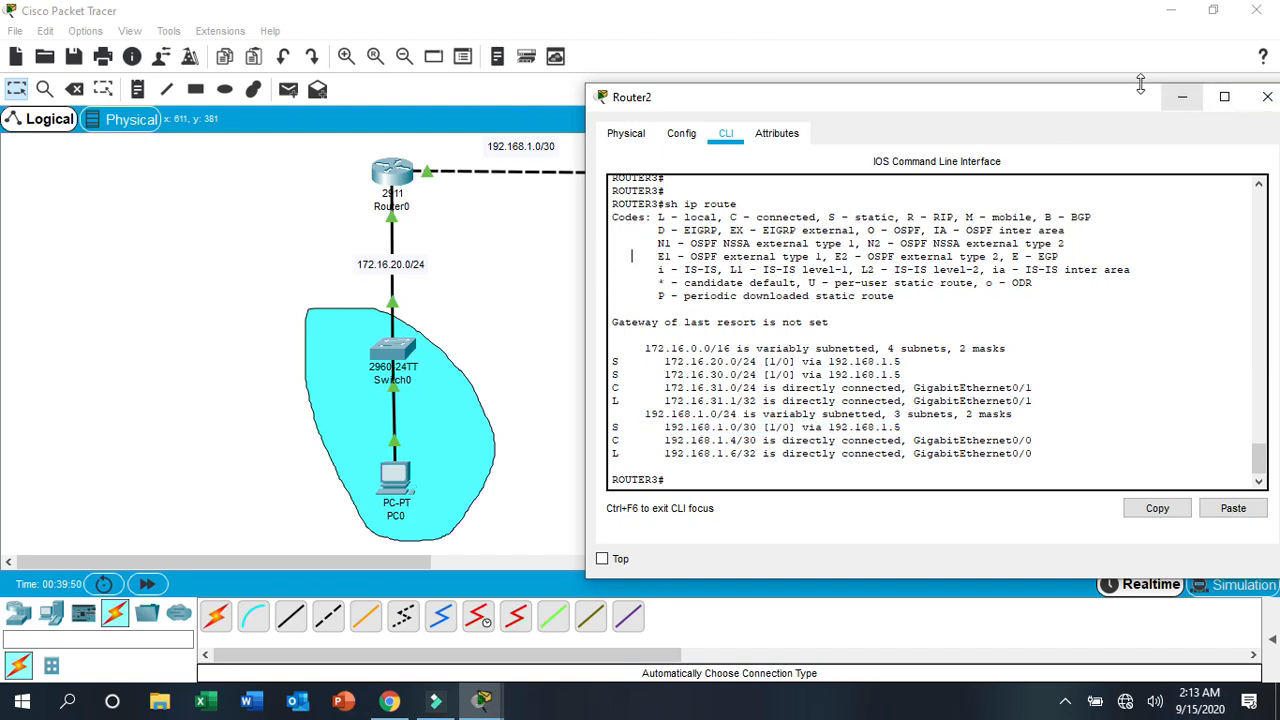
left_click_drag(1118, 104, 1018, 101)
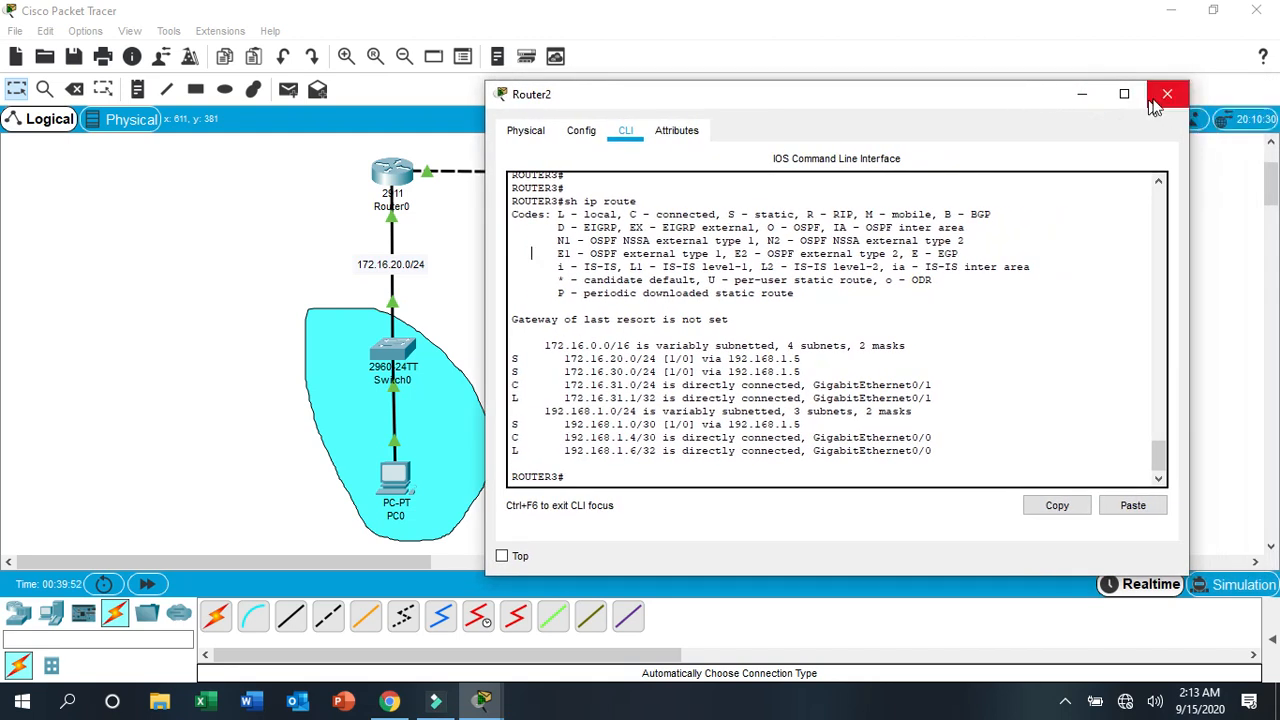
left_click(519, 275)
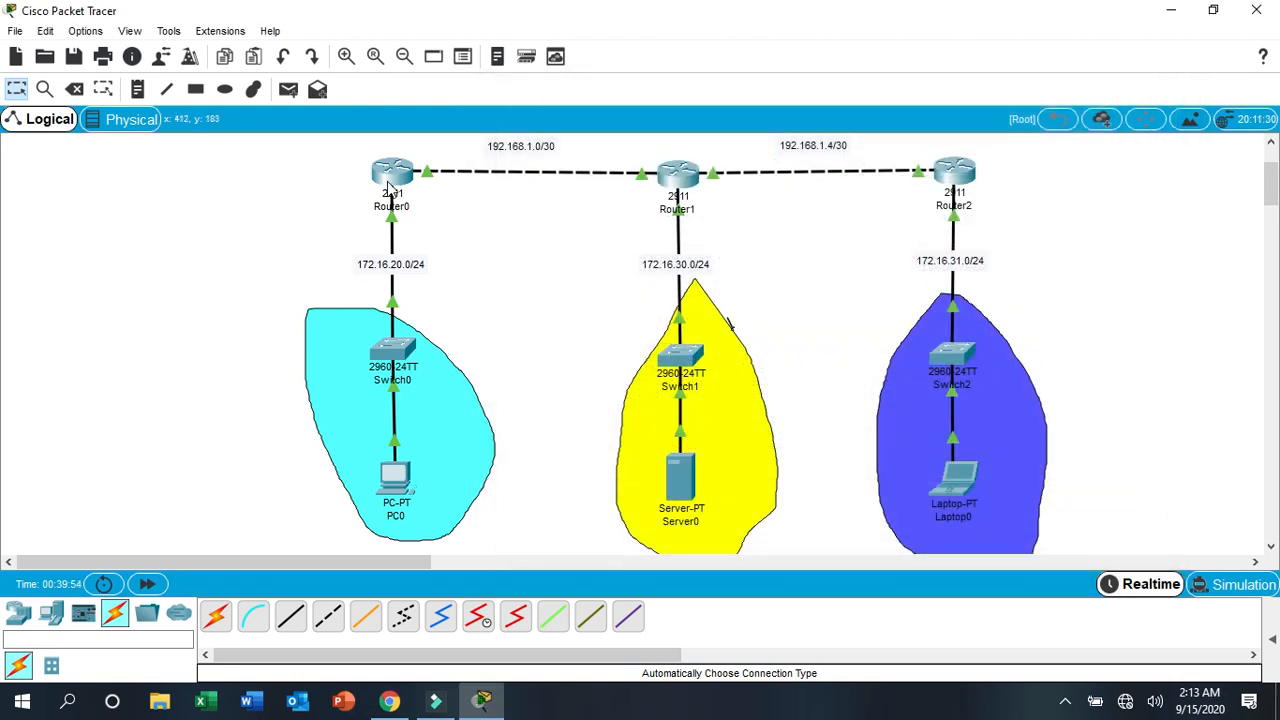
- Open Router1's command line, display its routing table with sh ip route, and examine the static routes and their next hops
left_click(675, 172)
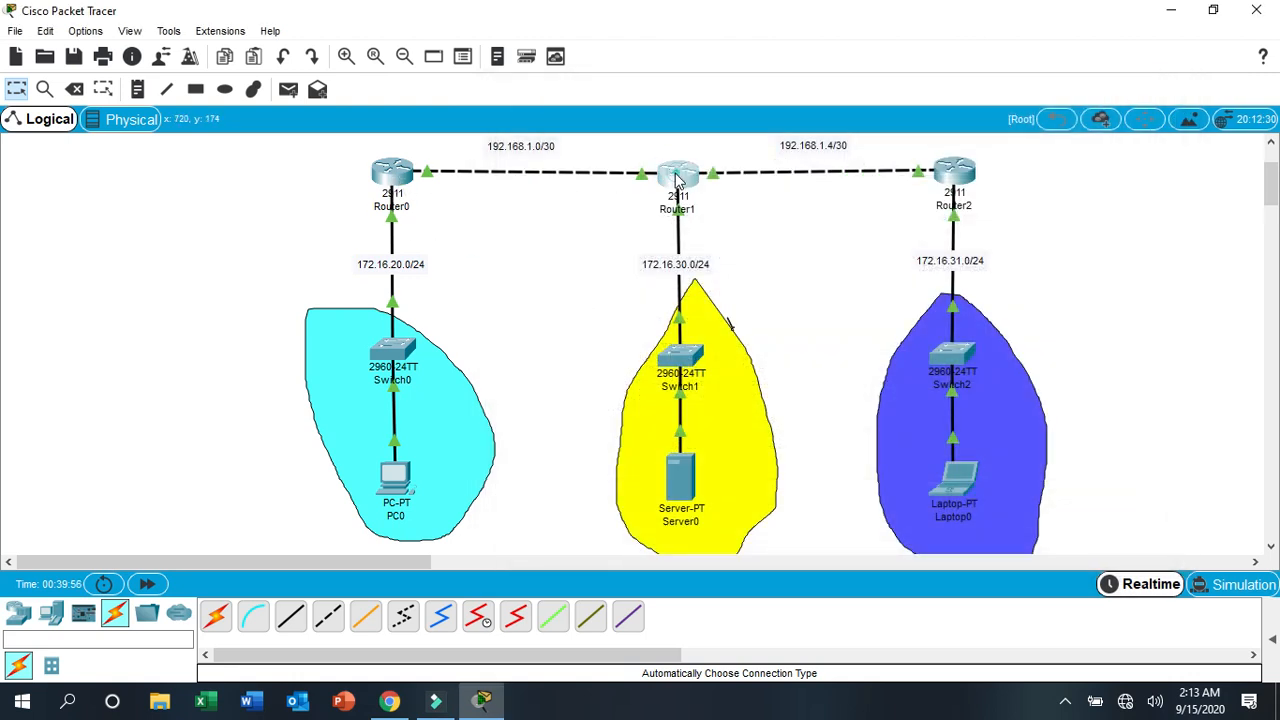
left_click_drag(623, 86, 288, 24)
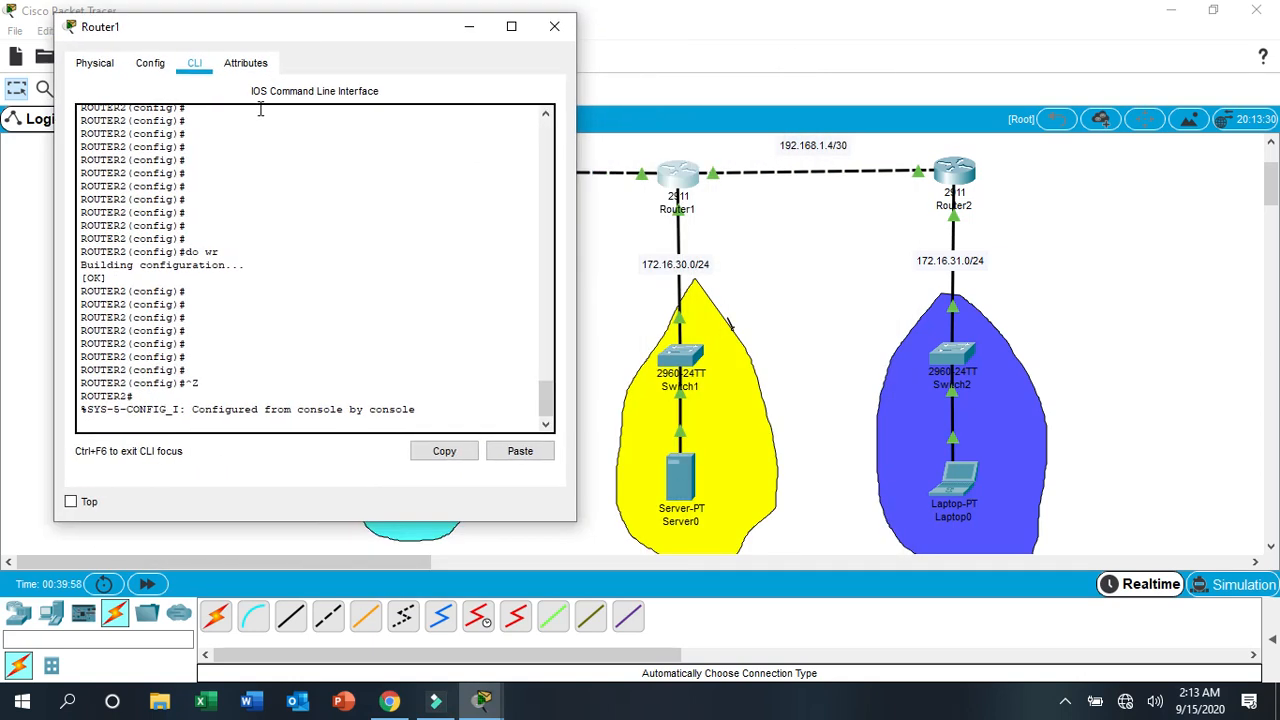
left_click(221, 404)
key("Return")
key("Return")
key("Return")
key("Return")
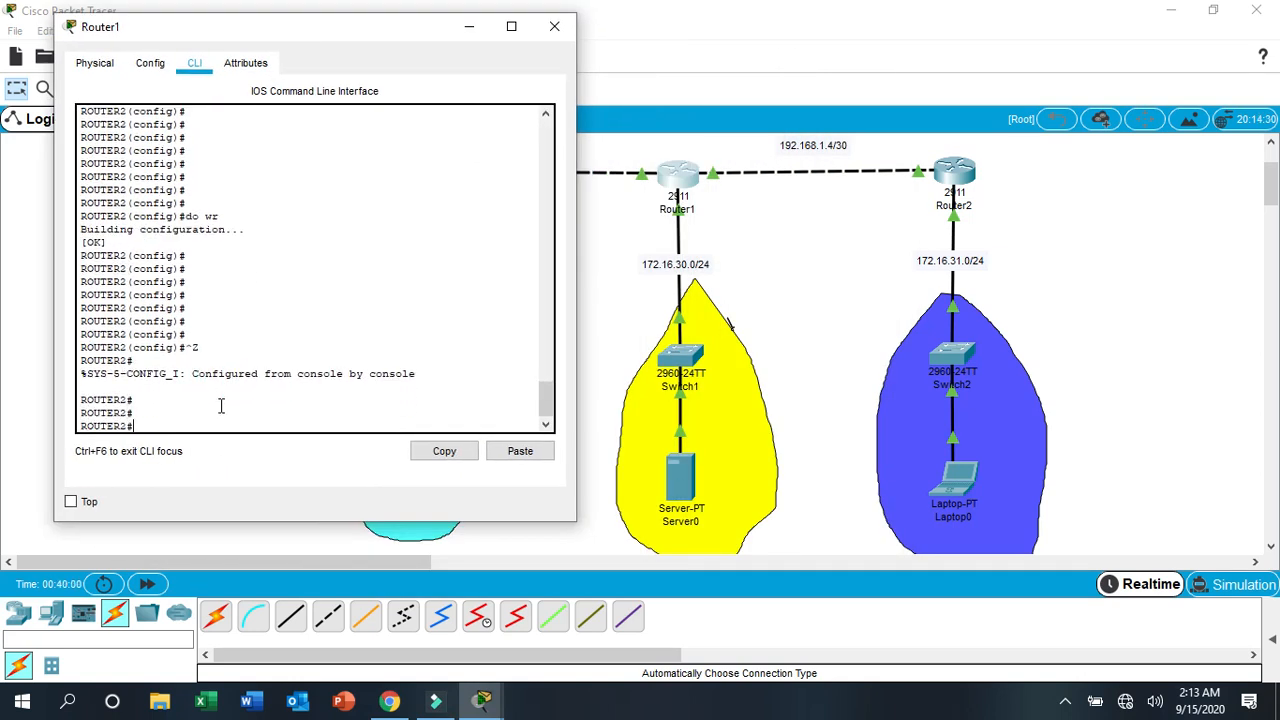
type("sh ip")
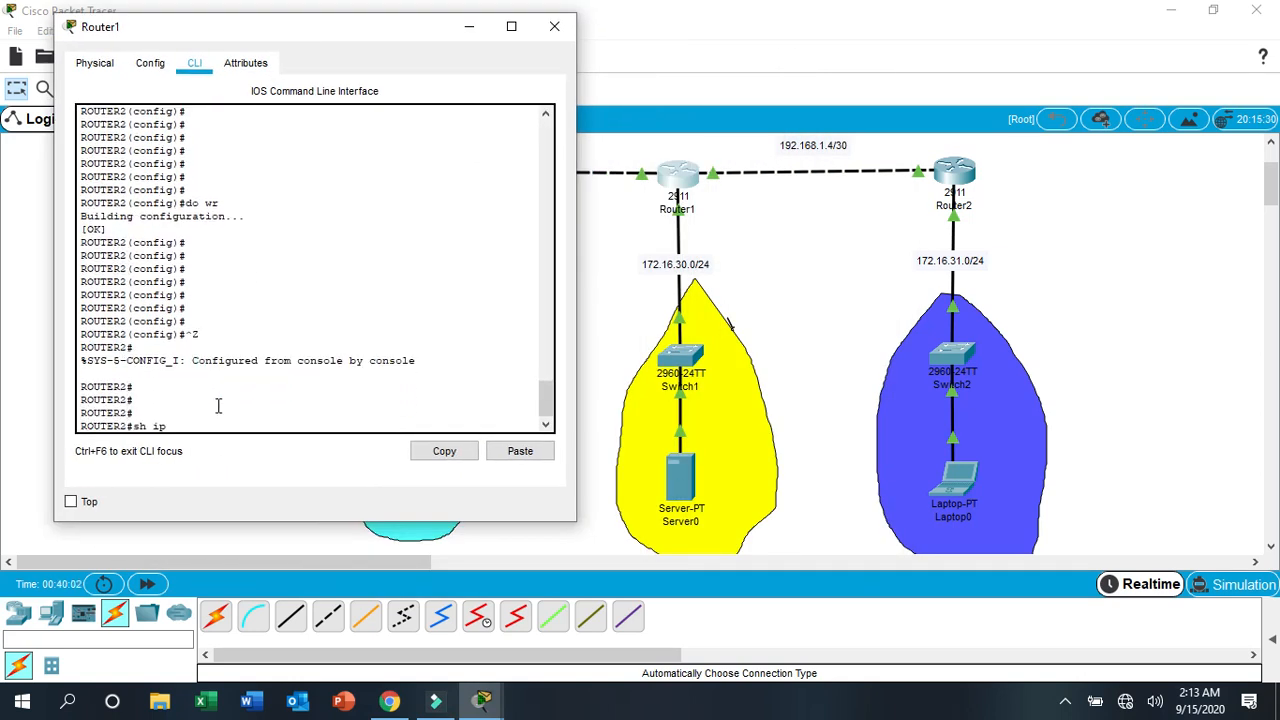
type(" route")
key("Return")
key("Return")
key("Return")
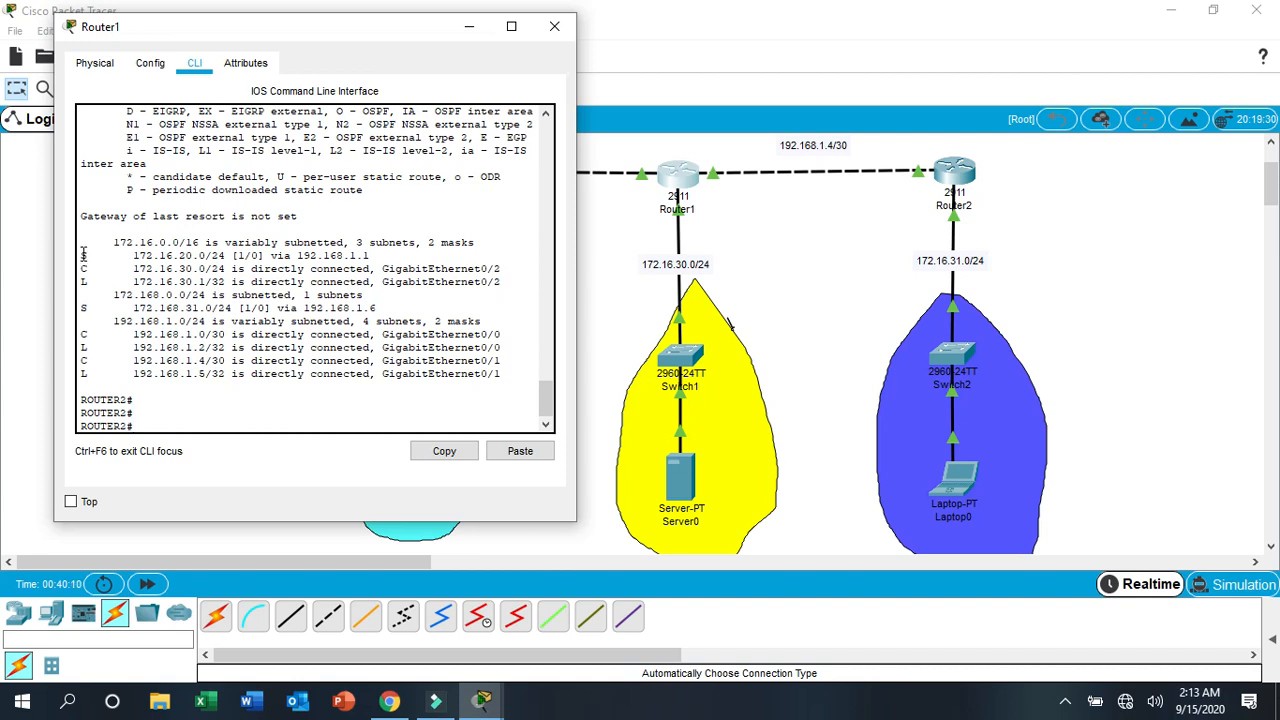
left_click_drag(80, 256, 265, 258)
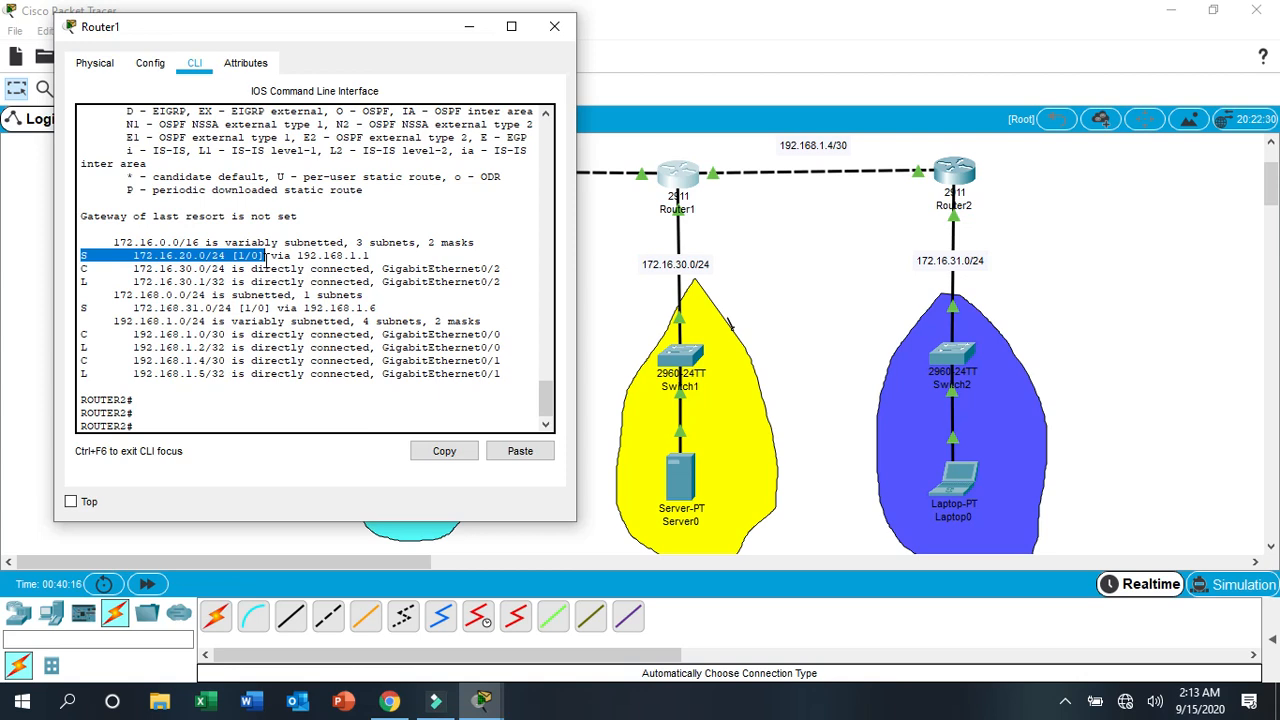
left_click_drag(265, 257, 375, 256)
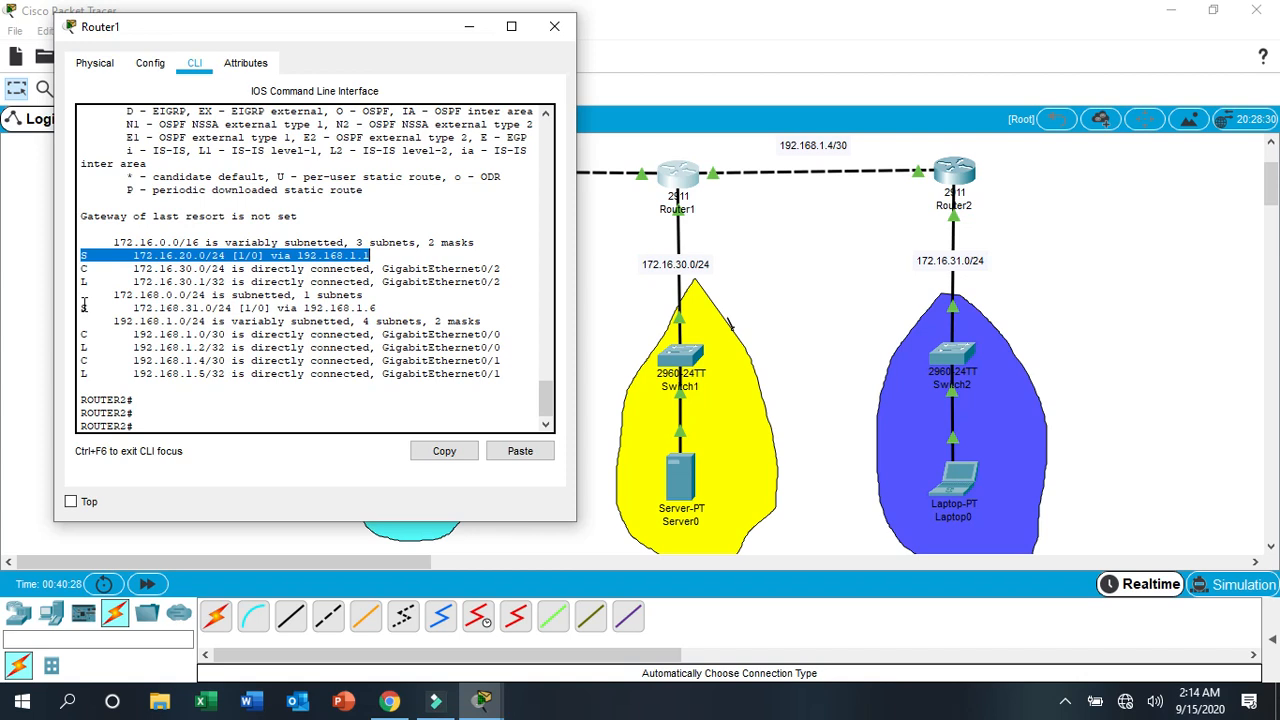
left_click_drag(84, 307, 378, 313)
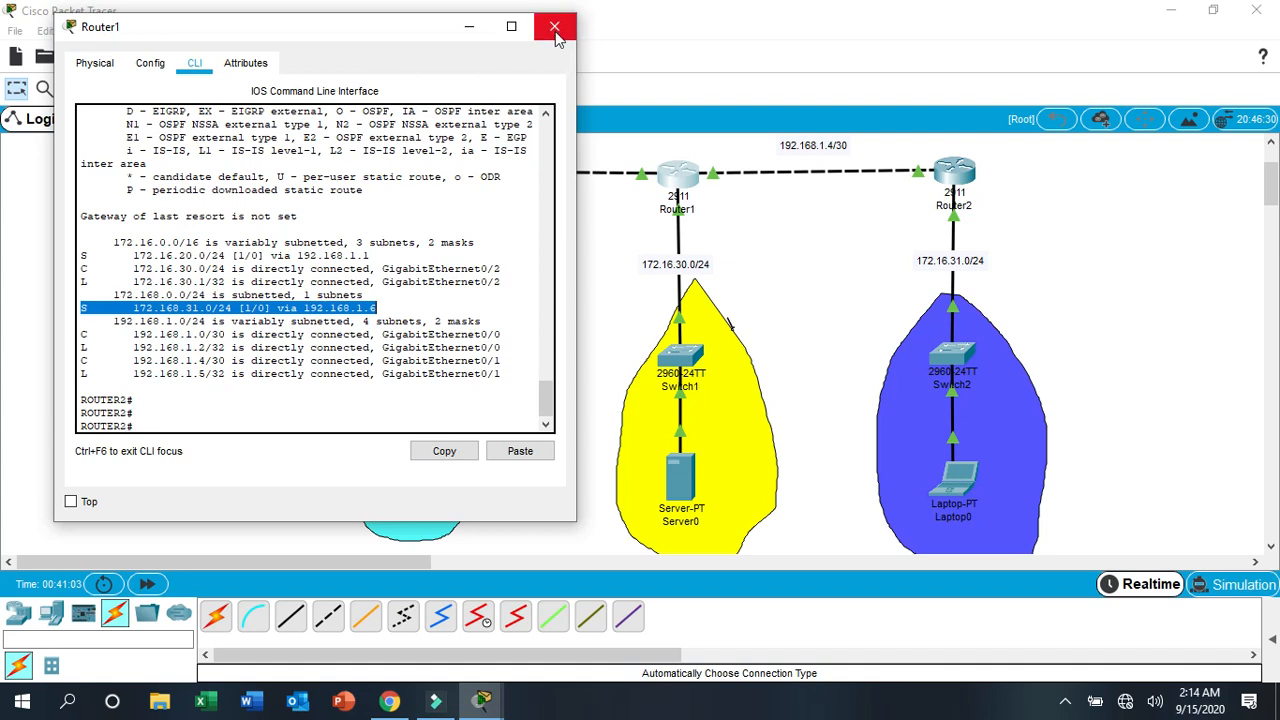
- Enter global configuration mode in Router1's command line with conf t
left_click(168, 411)
key("Return")
key("Return")
key("Return")
key("Return")
key("Return")
key("Return")
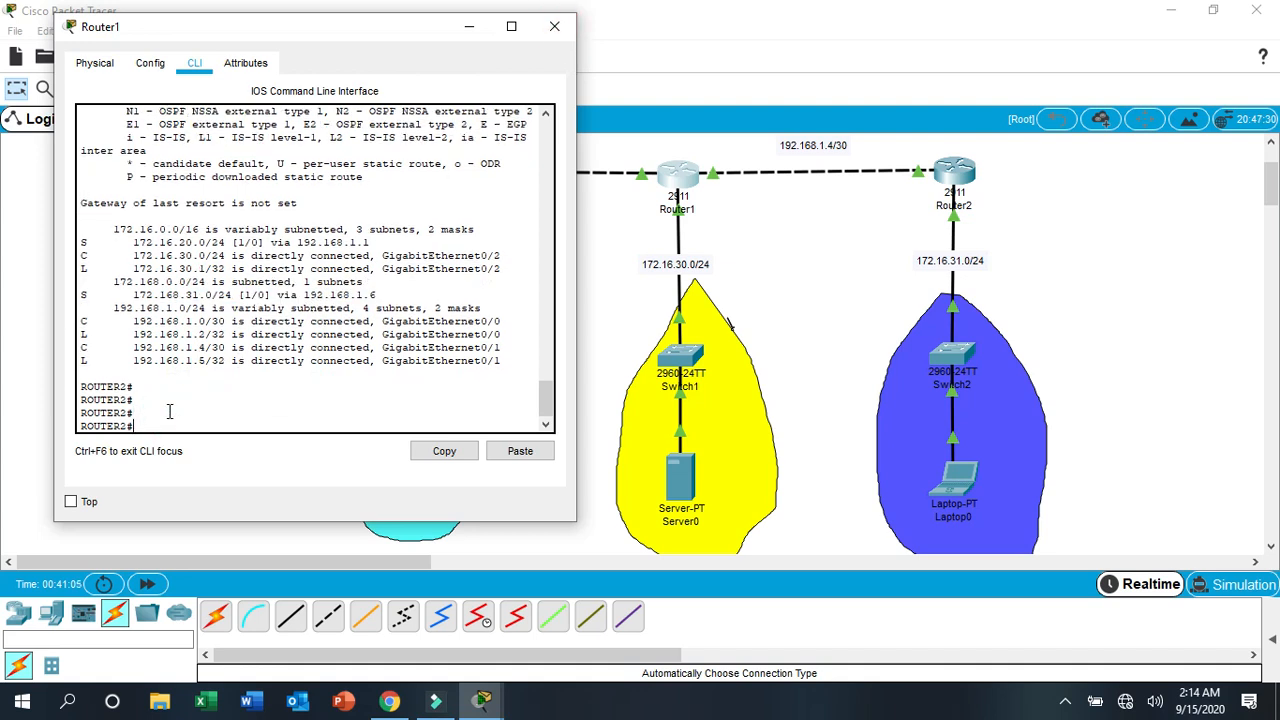
type("conf t")
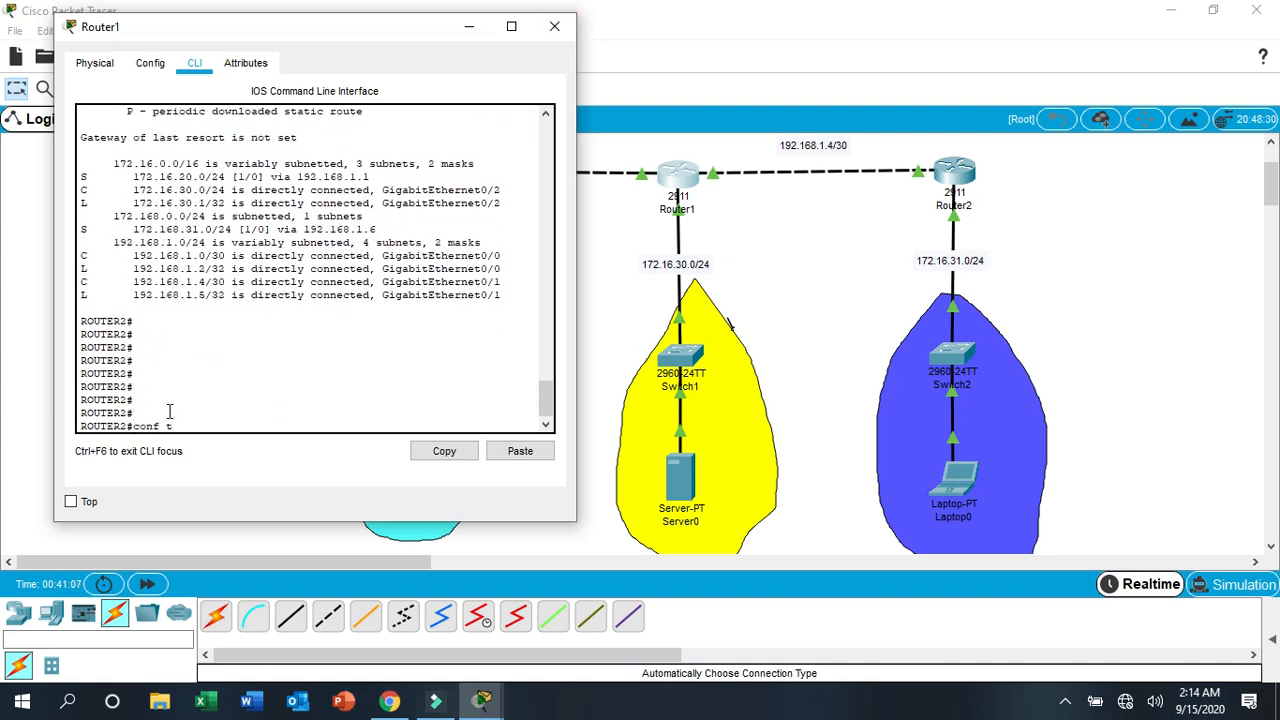
key("Return")
key("Return")
key("Return")
key("Return")
- Add a static route on Router1 to 172.16.31.0 with mask 255.255.255.0 through next hop 192.168.1.6
type("ip")
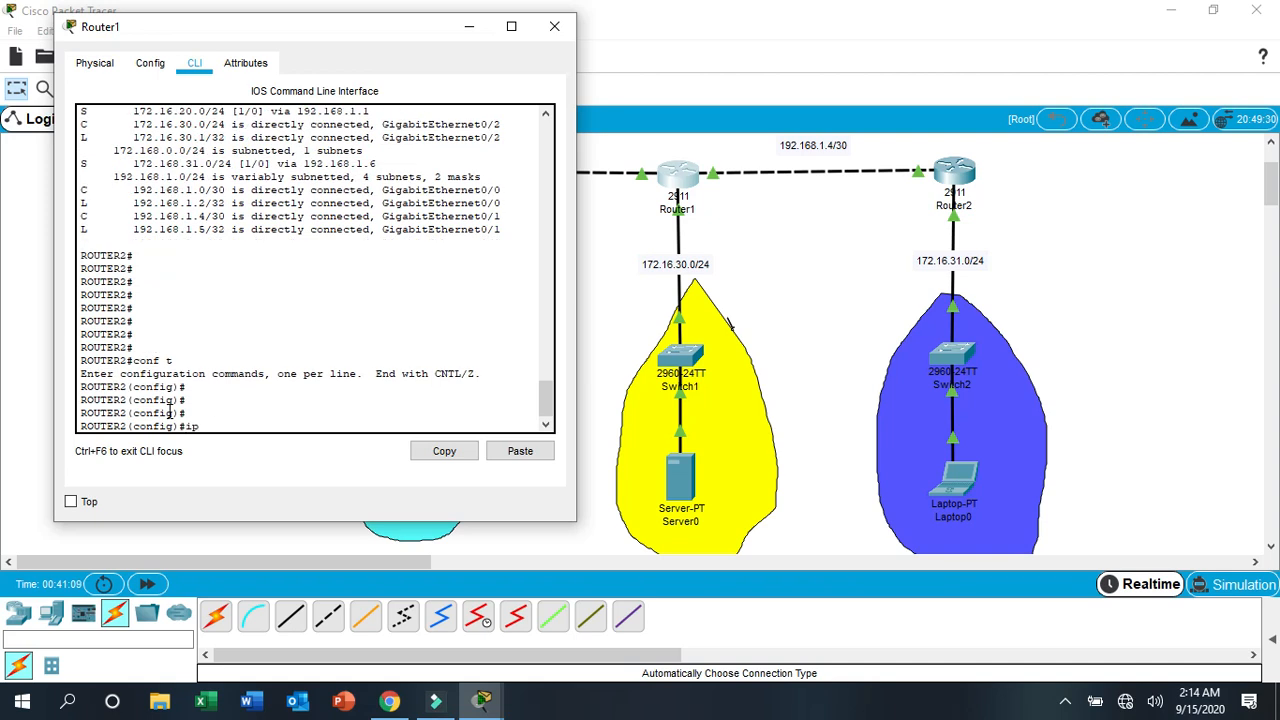
type(" route 172.16.31.0 255.255.255.0 ")
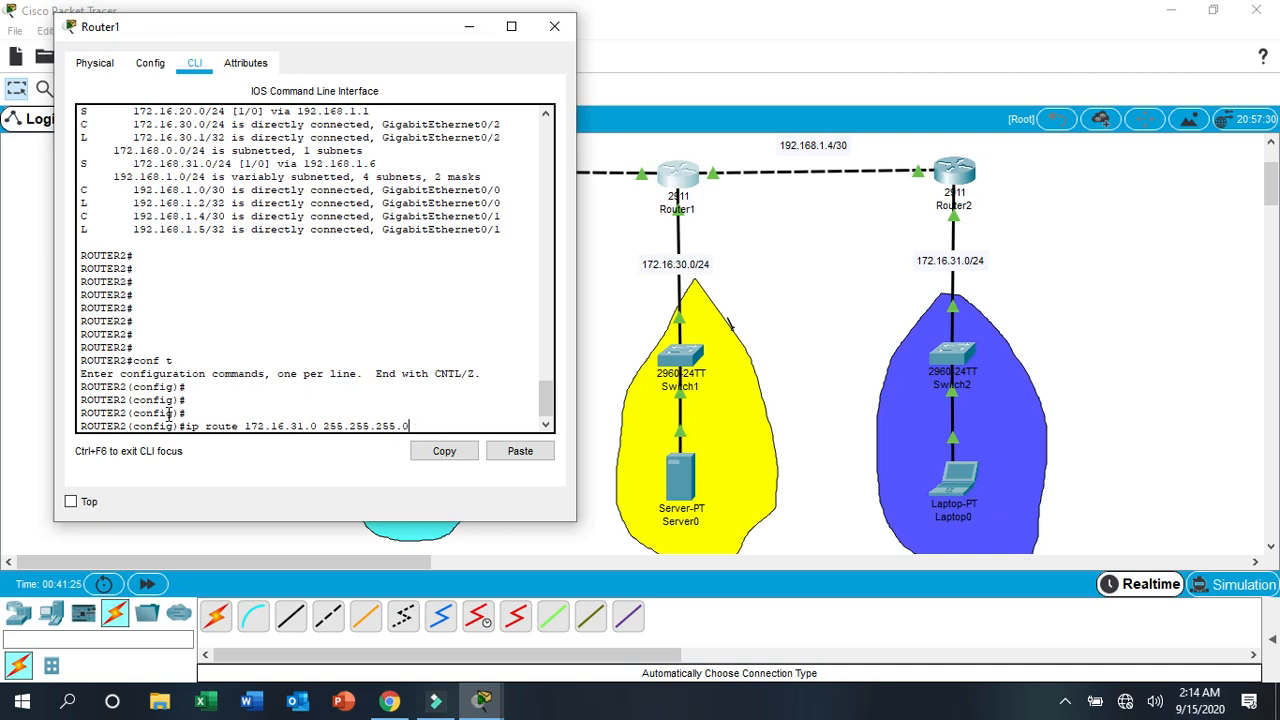
type("192.1")
key("Return")
key("Return")
key("Return")
key("Return")
key("Return")
- Save Router1's configuration with do wr after adding the 172.16.31.0 route
type("do")
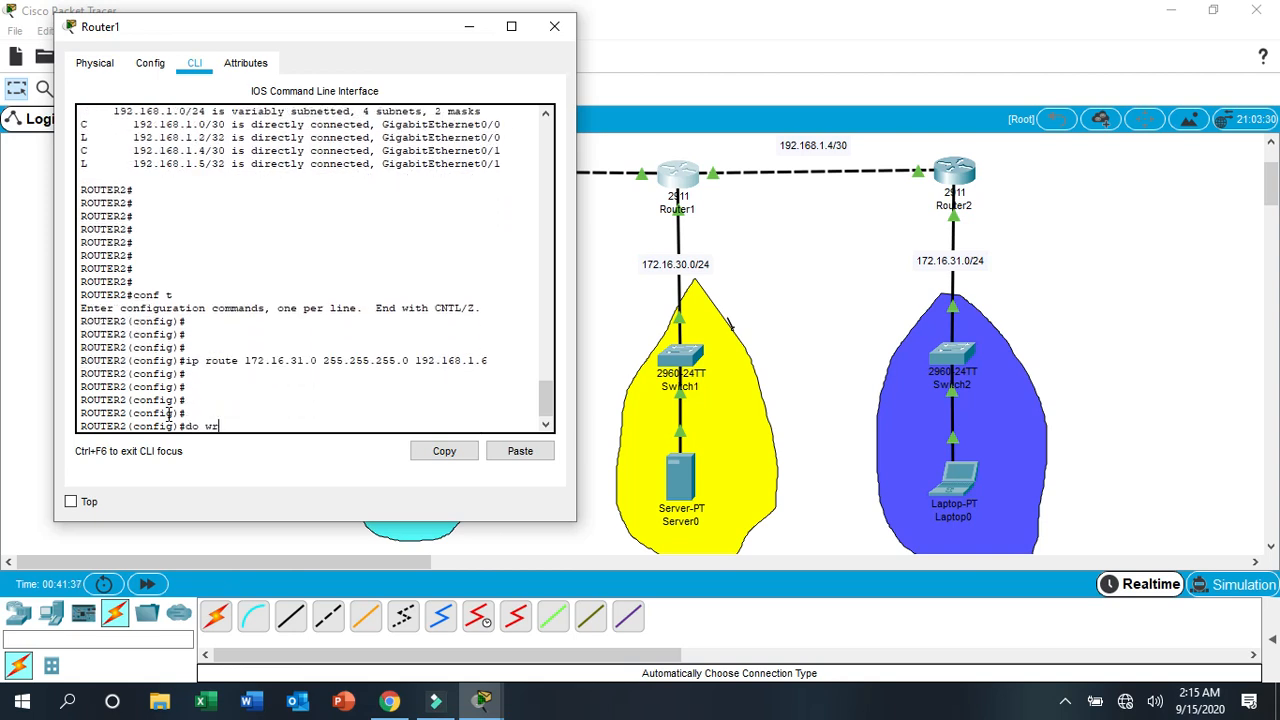
type(" wr")
key("Return")
key("Return")
key("Return")
key("Return")
key("Return")
- Display Router1's routing table from configuration mode with do sh ip route and examine its static routes for a wrong entry
type("d")
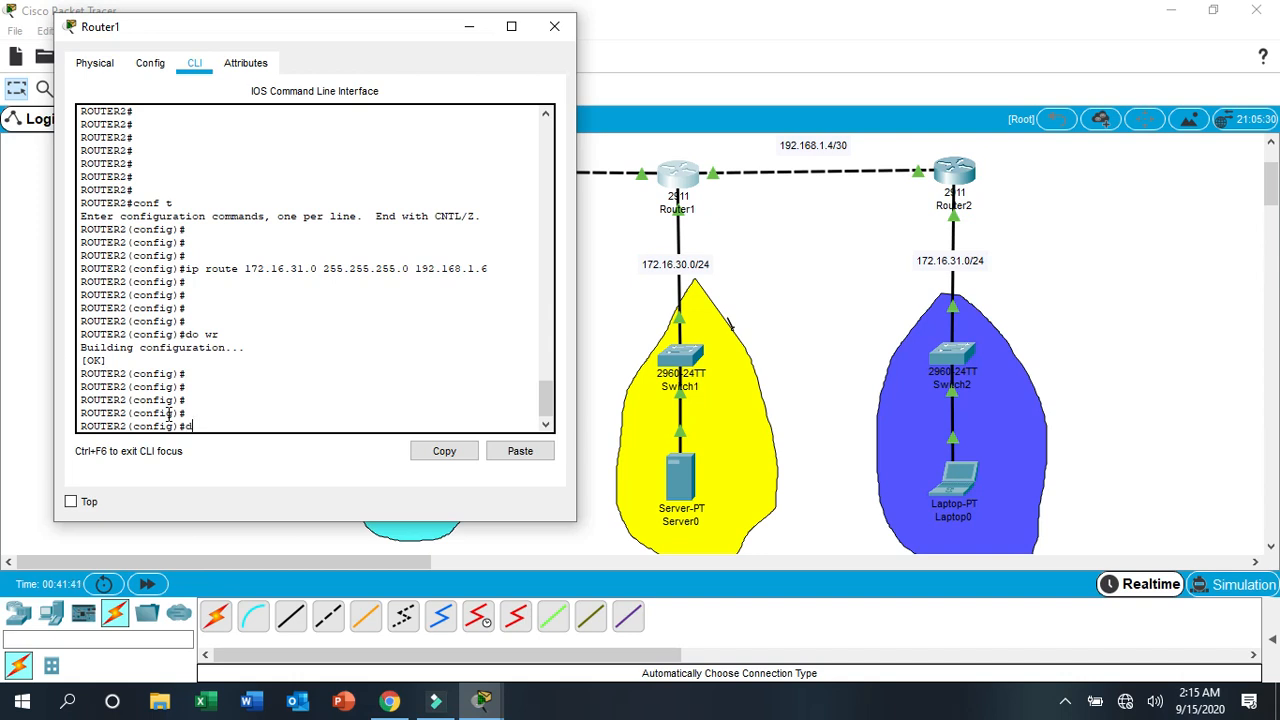
type("o sh ip route")
key("Return")
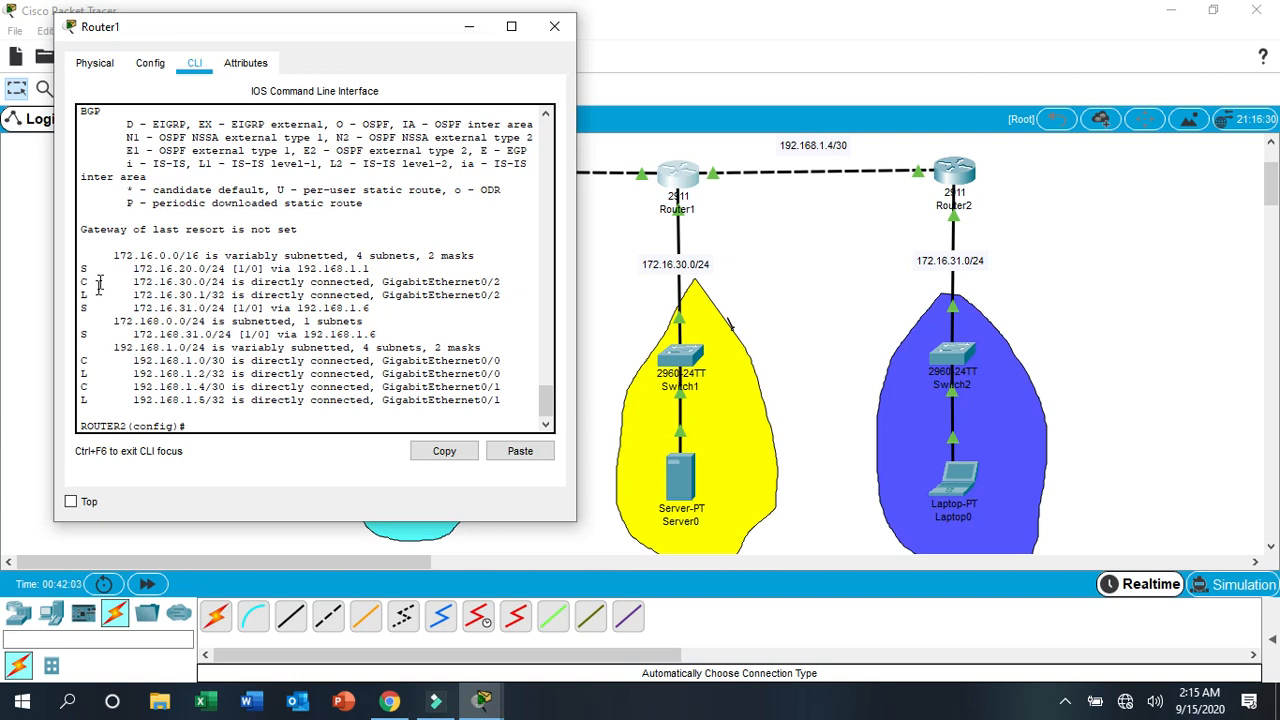
left_click_drag(80, 268, 330, 270)
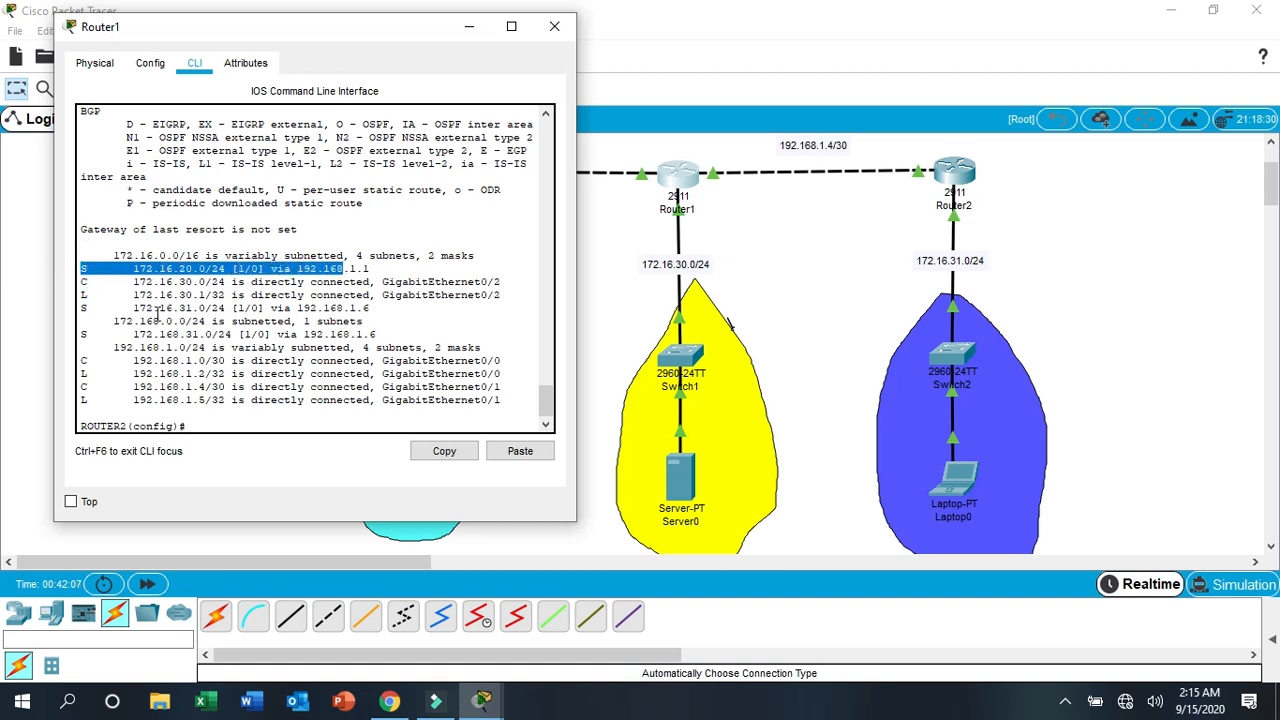
left_click(80, 311)
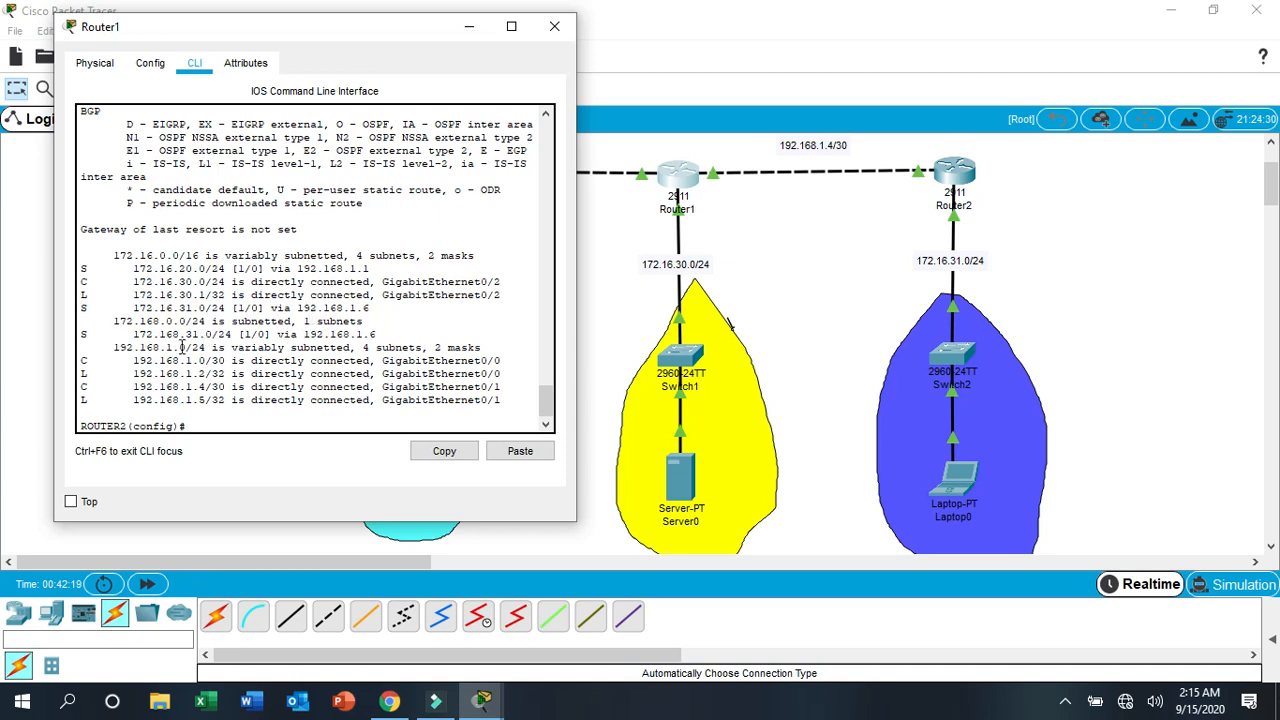
left_click_drag(79, 333, 392, 337)
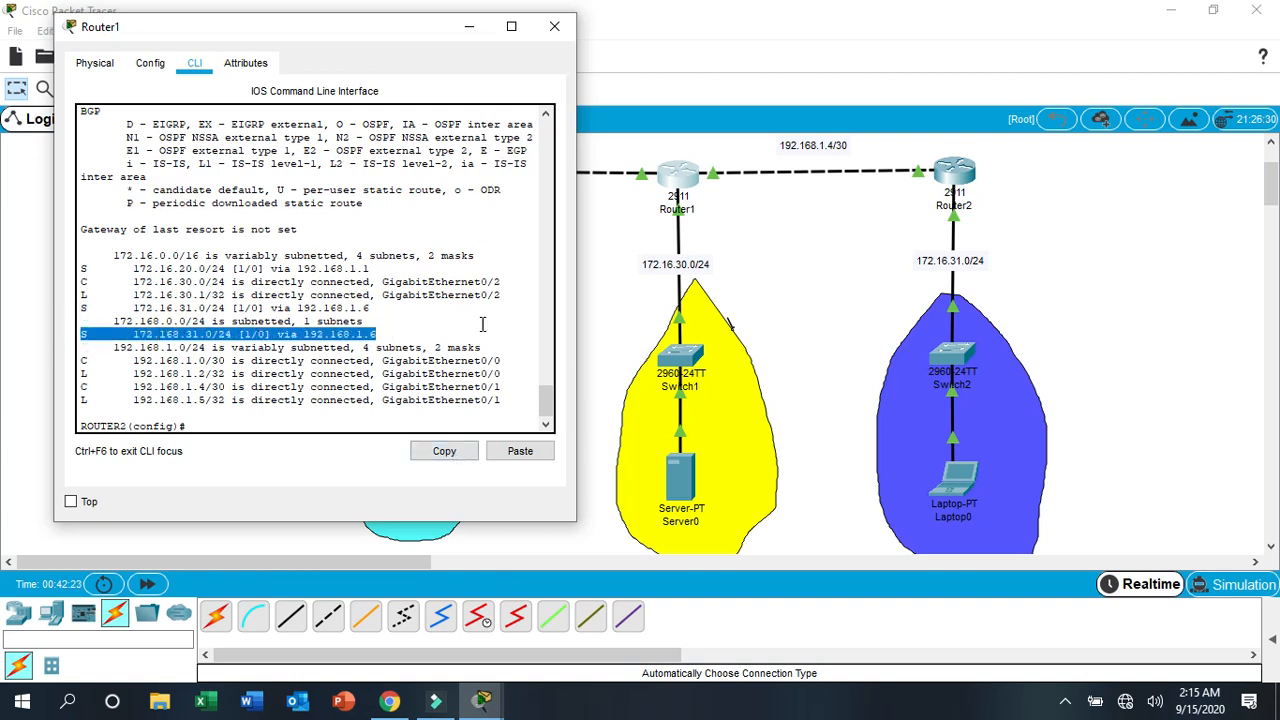
- Remove the wrong static route from Router1 with no ip route 172.168.31.0 255.255.255.0 192.168.1.6
left_click(237, 404)
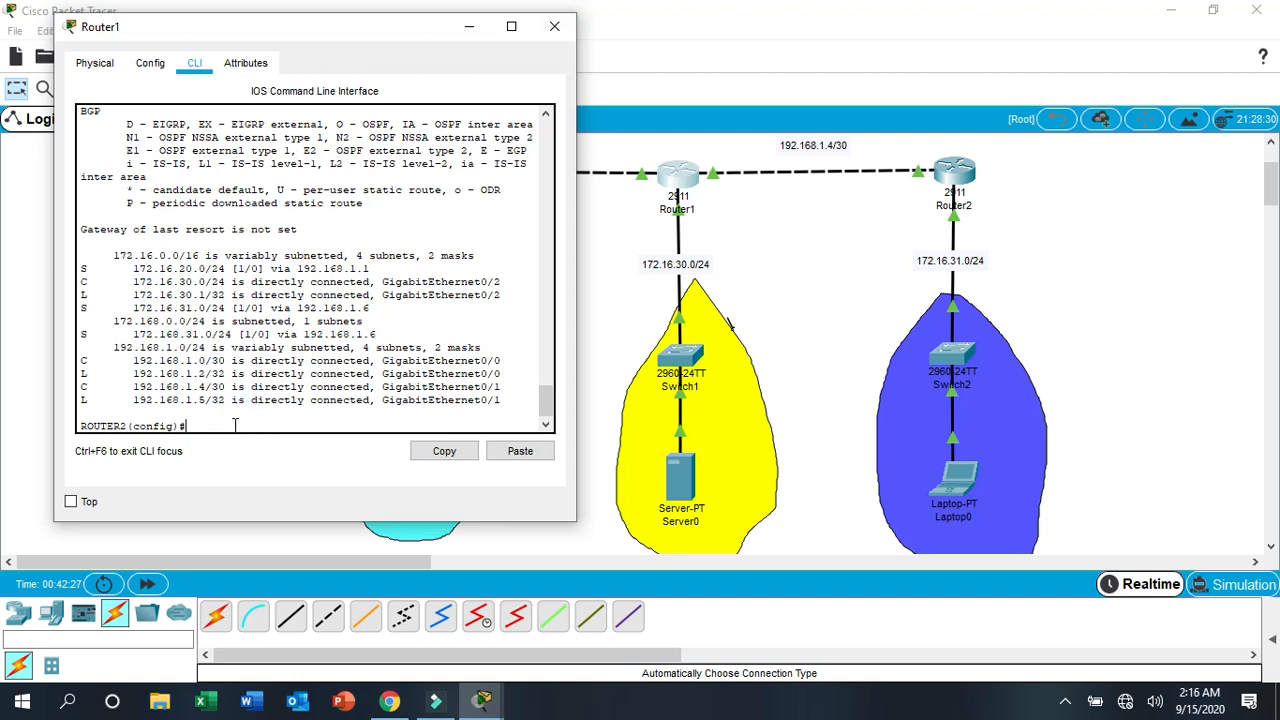
type("nfig)#do wr")
key("Up")
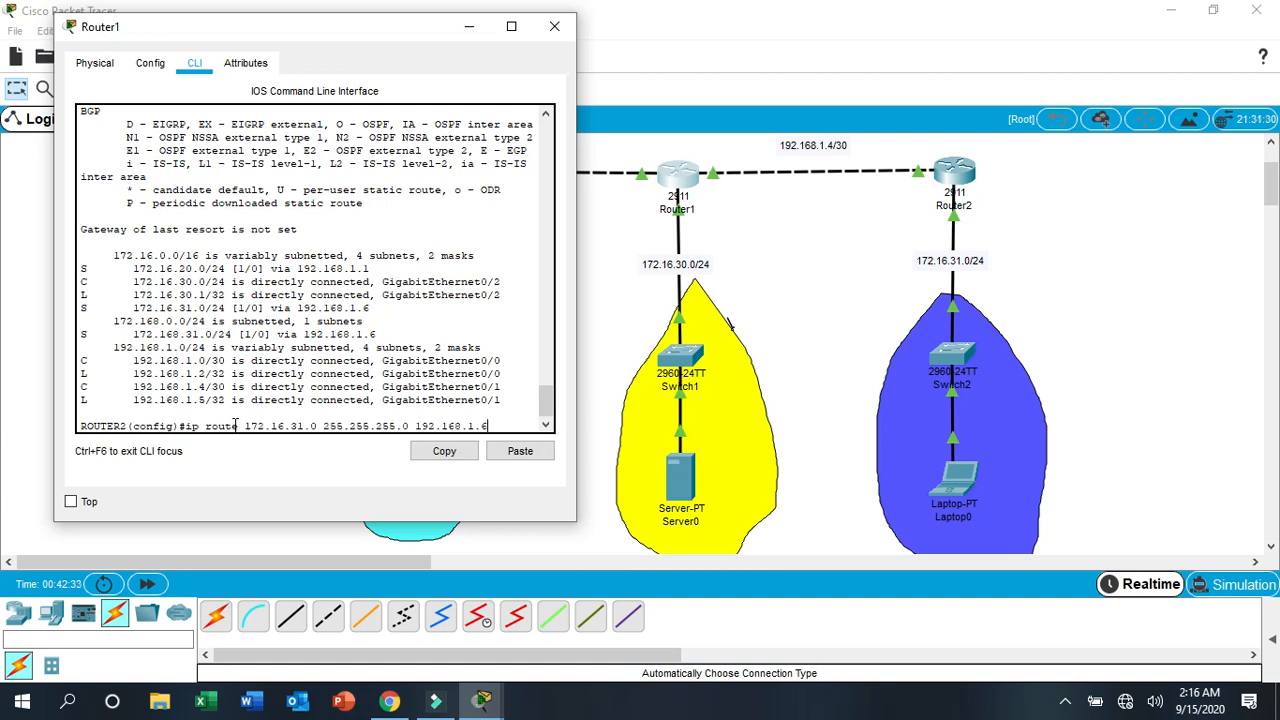
key("Up")
key("Up")
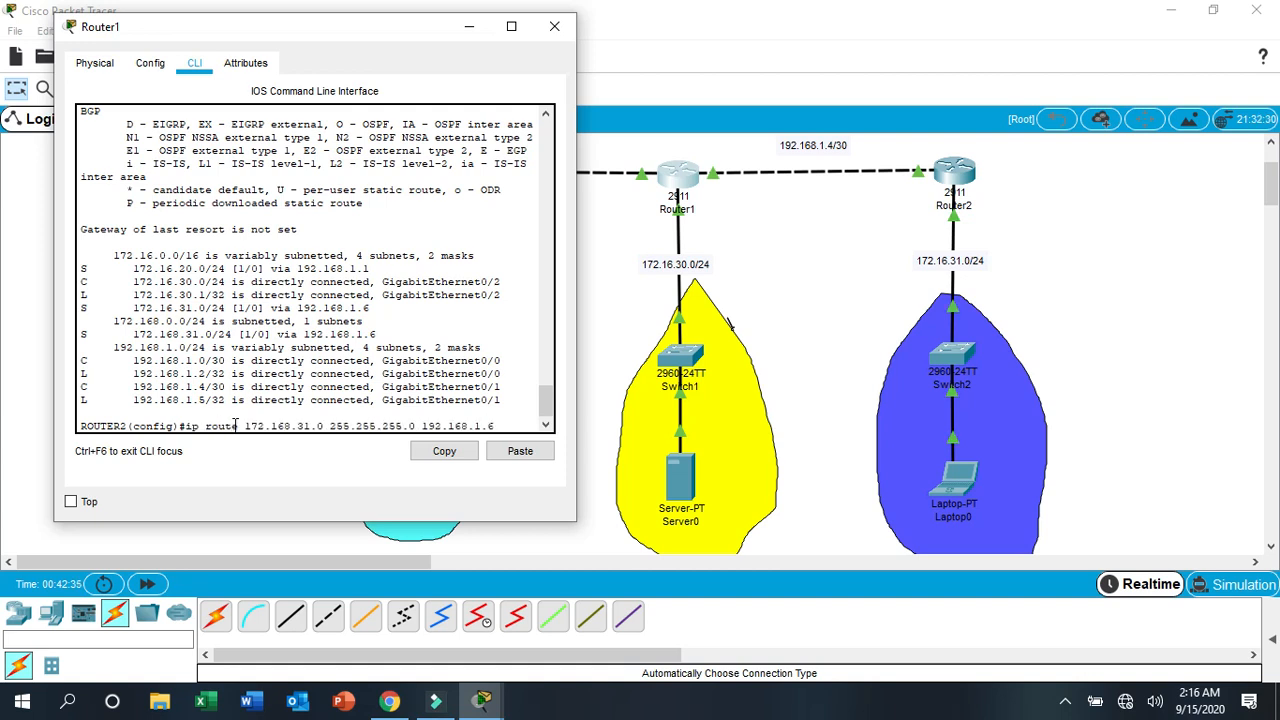
key("Down")
key("Left")
key("Left")
key("Left")
key("Left")
key("Left")
key("Left")
key("Left")
key("Left")
key("Left")
key("Left")
key("Left")
key("Left")
key("Left")
key("Left")
key("Left")
key("Left")
key("Left")
key("Left")
key("Left")
key("Left")
type("no")
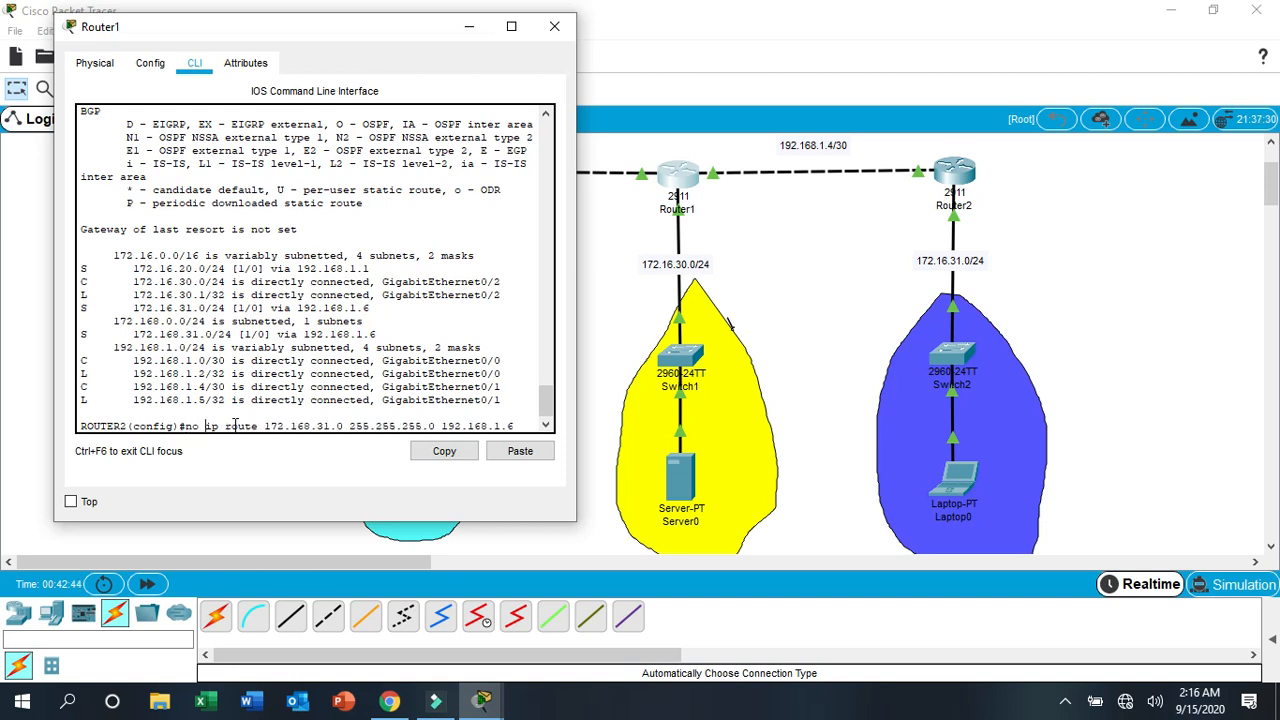
key("Return")
key("Return")
key("Return")
key("Return")
key("Return")
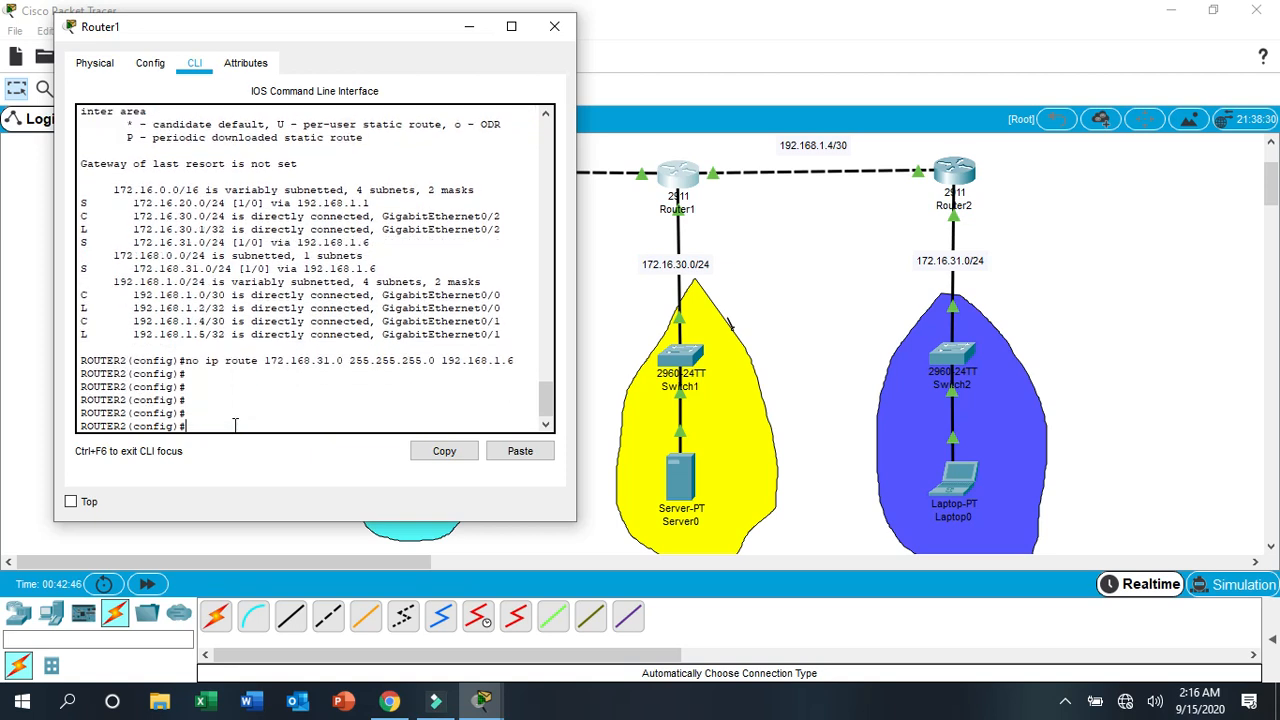
key("Return")
key("Return")
key("Return")
key("Return")
key("Return")
key("Return")
key("Return")
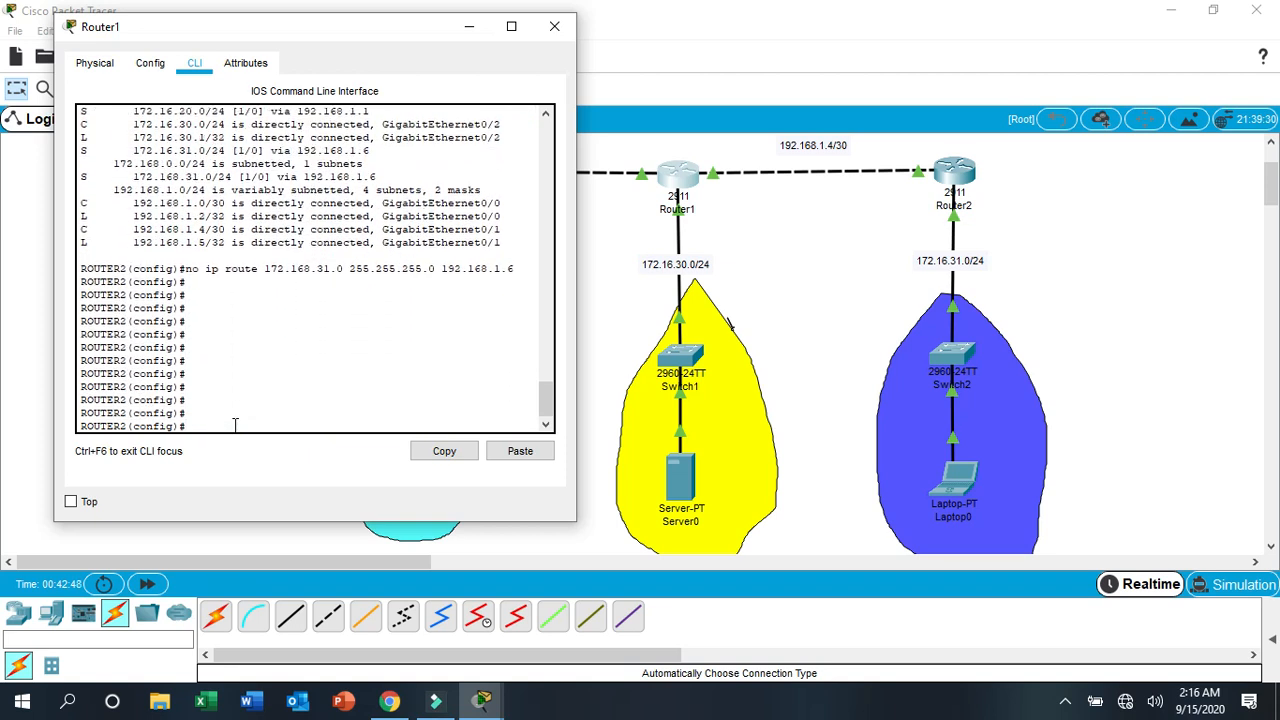
- Save Router1's configuration with do wr after removing the wrong route
type("do wr")
key("Return")
key("Return")
key("Return")
key("Return")
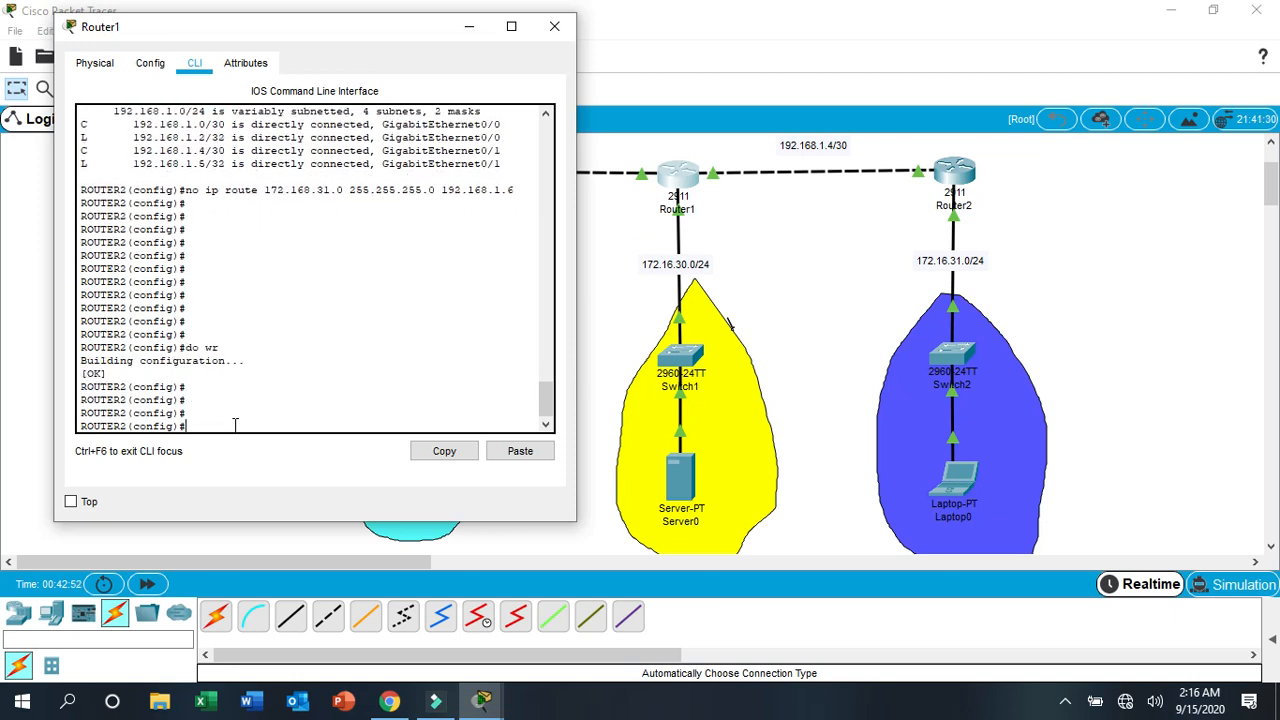
- Display Router1's corrected routing table with do sh ip route and examine the static routes to 172.16.20.0 and 172.16.31.0
type("do sh ip route")
key("Return")
key("Return")
key("Return")
key("Return")
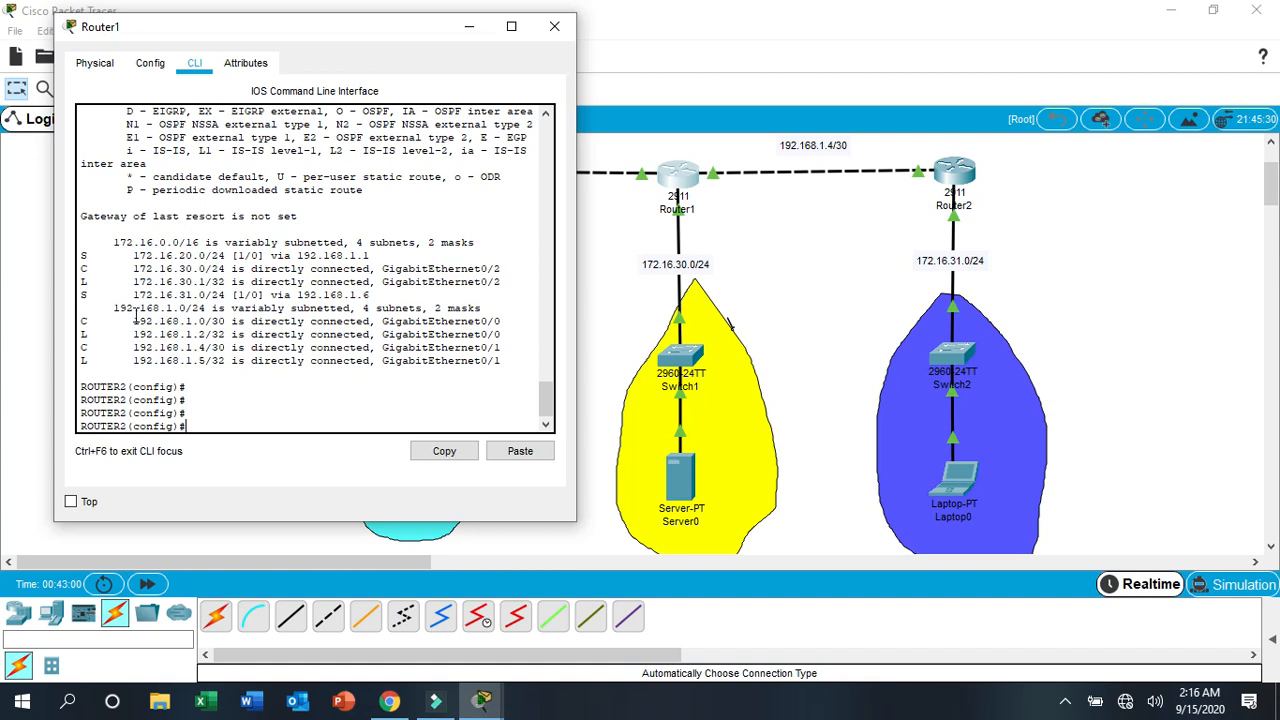
left_click_drag(80, 255, 357, 256)
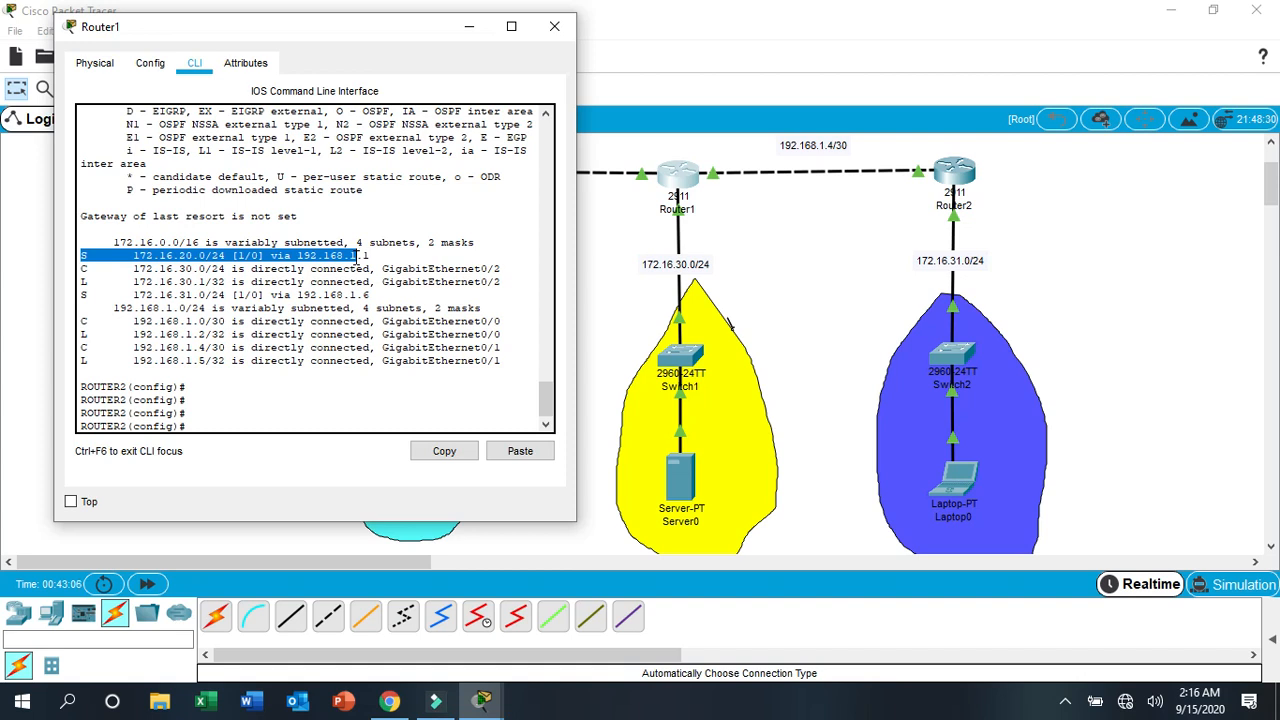
left_click(133, 293)
left_click_drag(133, 293, 375, 293)
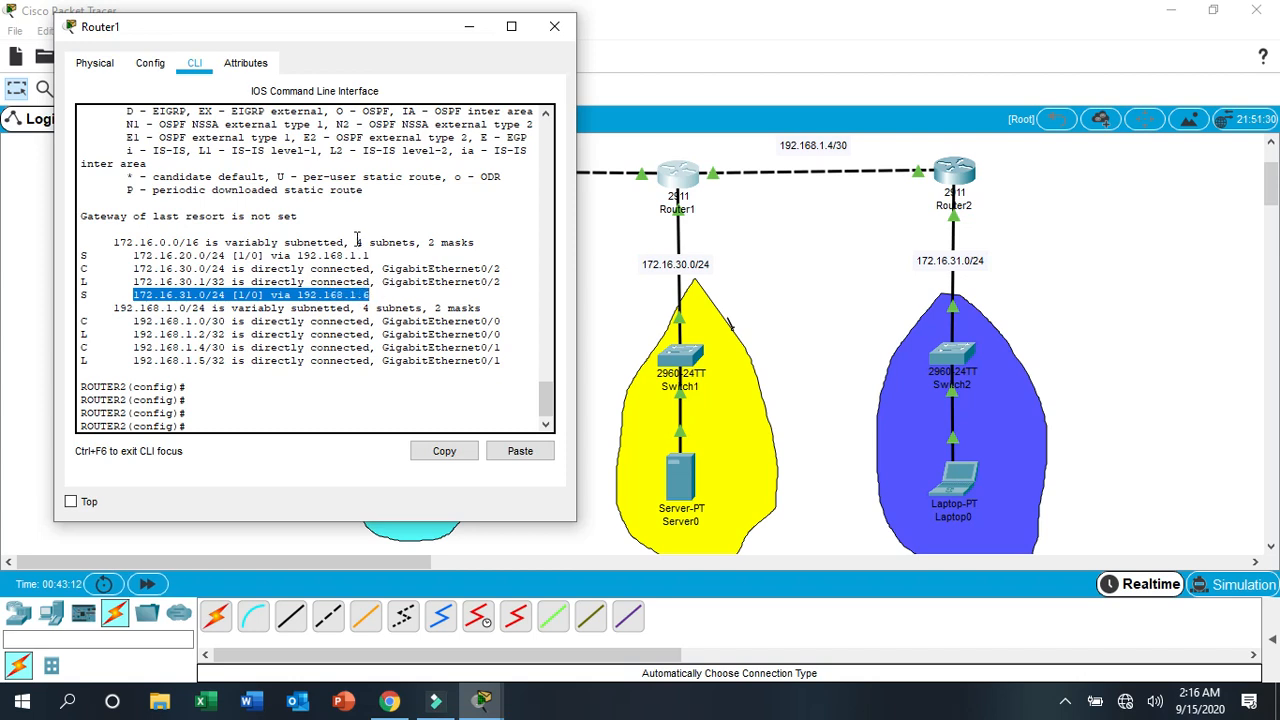
- Close Router1's window, open Router0's command line, and start its console session
left_click(554, 26)
left_click(387, 180)
left_click_drag(615, 86, 237, 64)
left_click(277, 370)
key("Return")
key("Return")
key("Return")
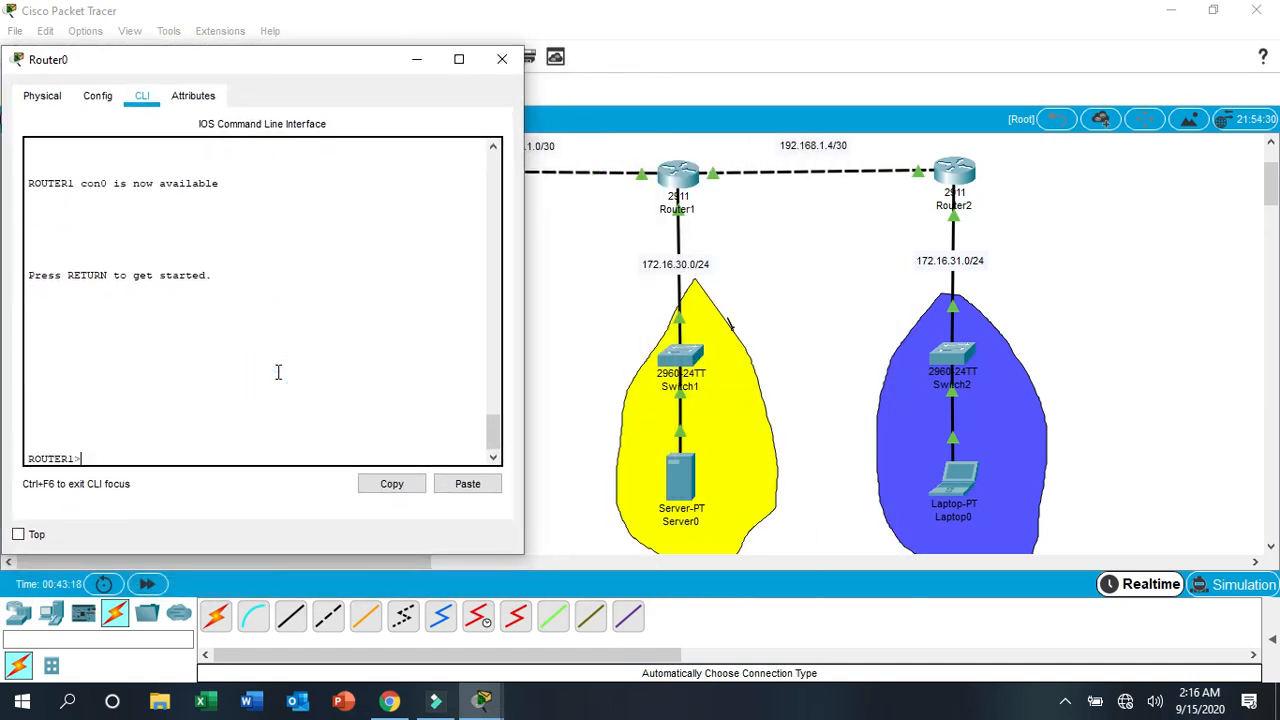
key("Return")
key("Return")
- Enter privileged mode on Router0 and display its routing table with sh ip route
type("en")
key("Return")
key("Return")
type("sh ip ")
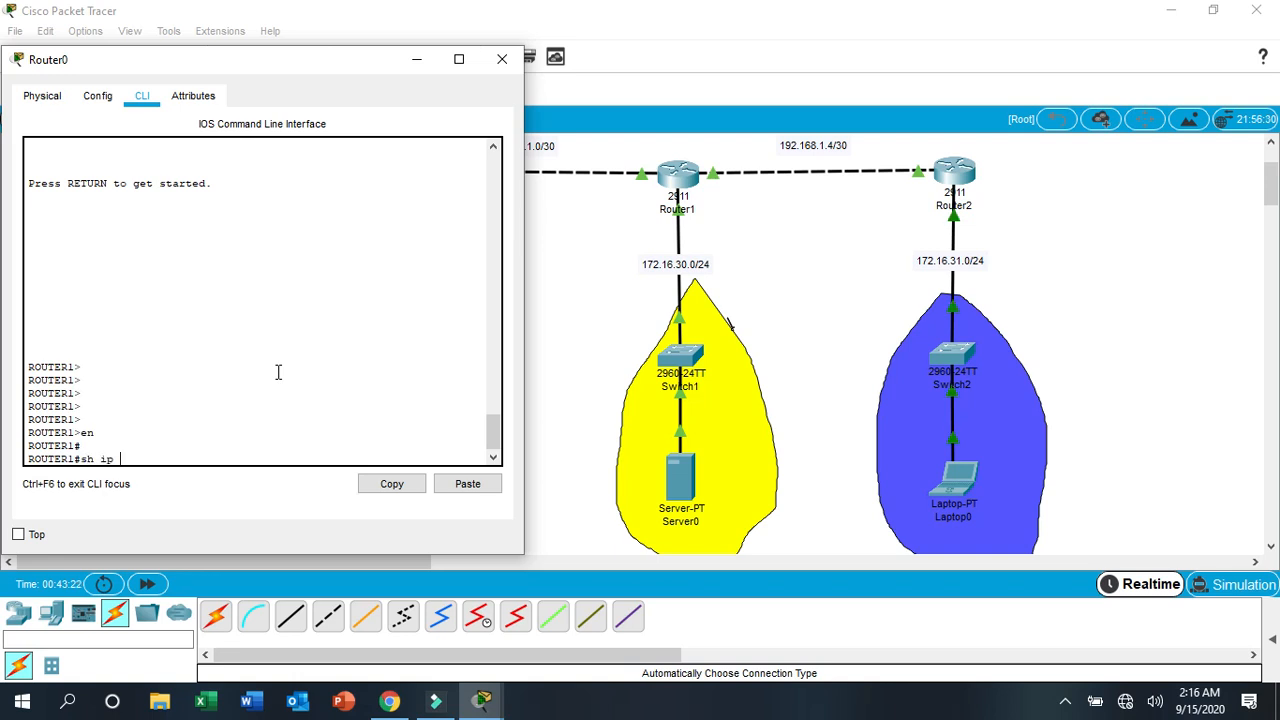
type("route")
key("Return")
key("Return")
key("Return")
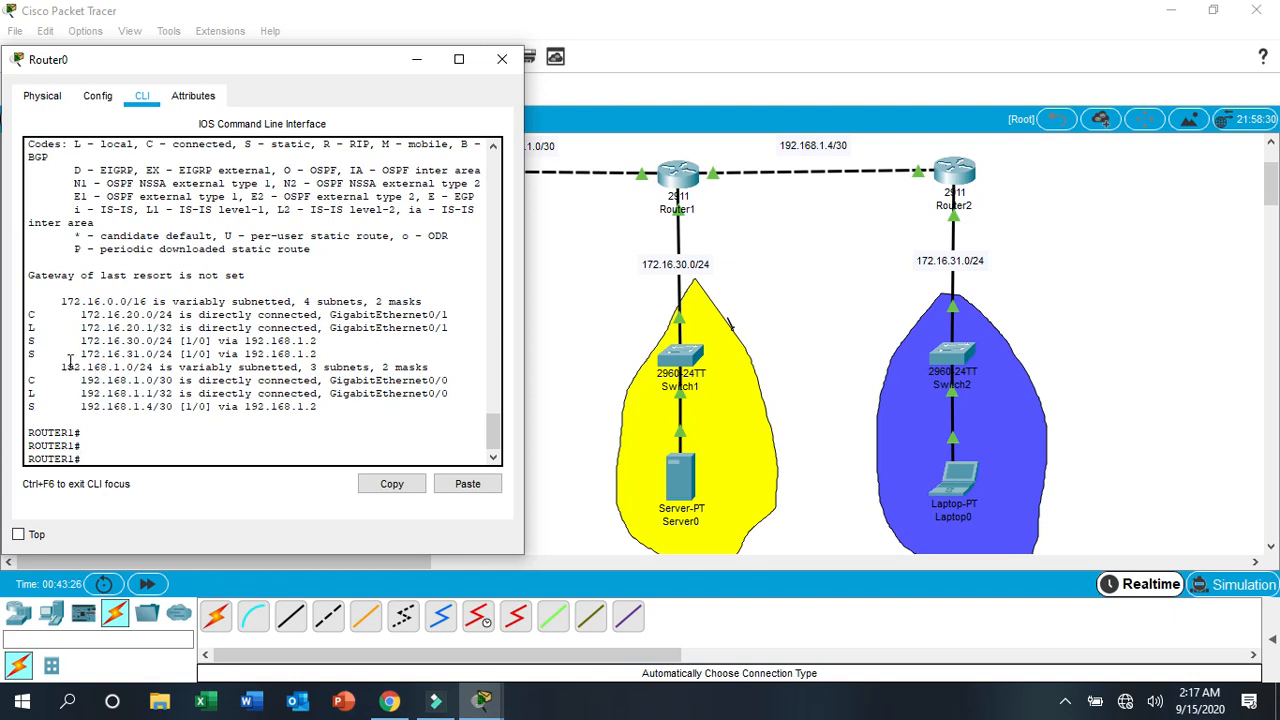
- Examine the static routes to 172.16.30.0, 172.16.31.0 and 192.168.1.4 in Router0's routing table, and reposition its window
left_click_drag(29, 348, 246, 345)
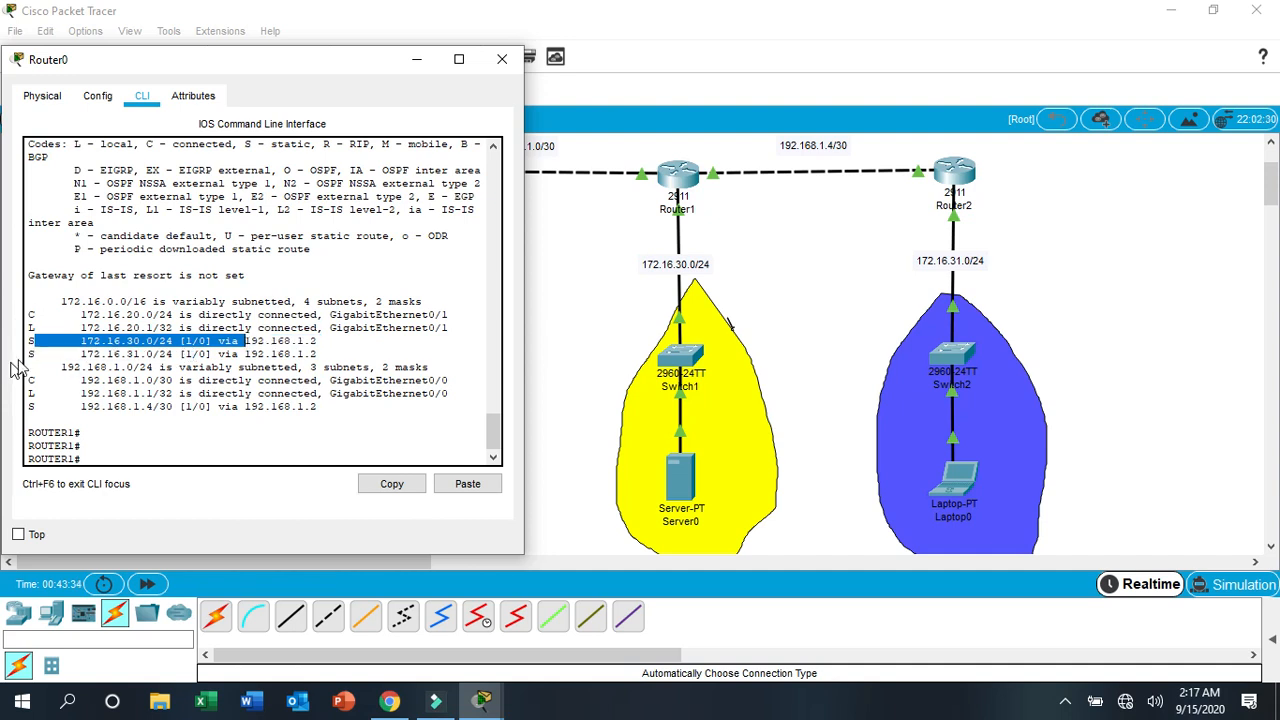
left_click_drag(67, 355, 194, 357)
left_click_drag(31, 406, 212, 408)
left_click(351, 59)
left_click(360, 63)
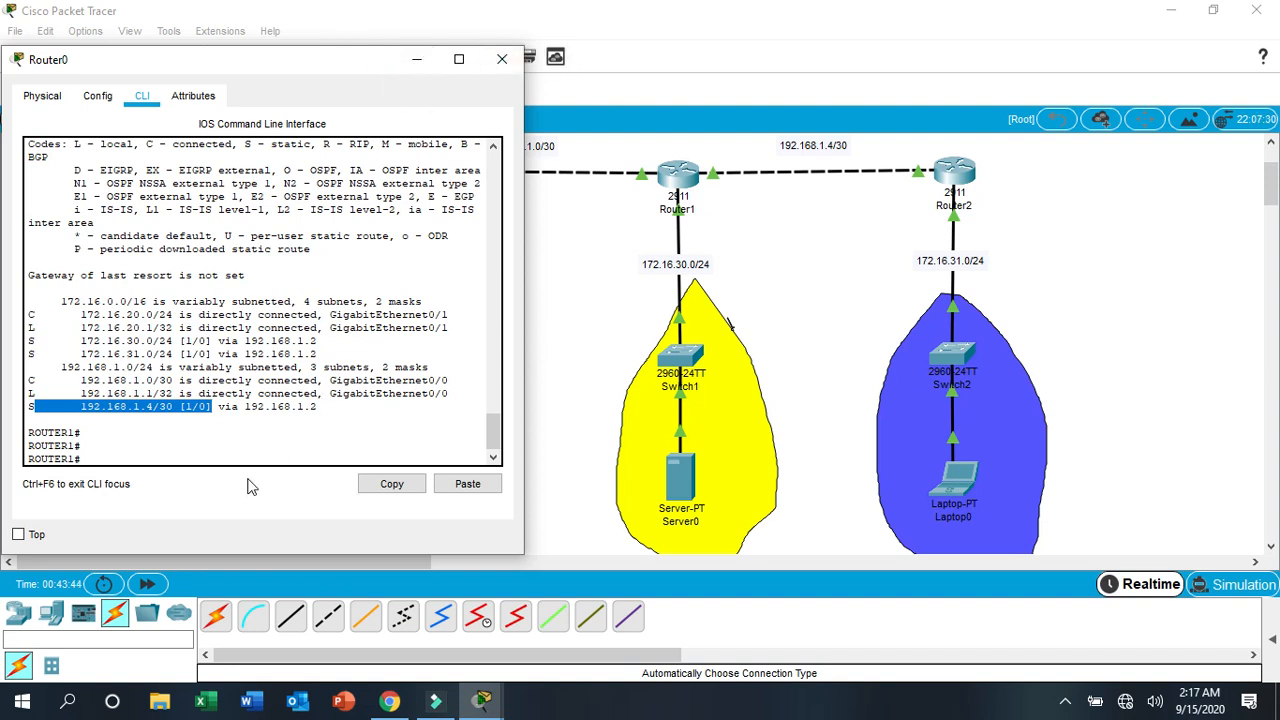
left_click(244, 442)
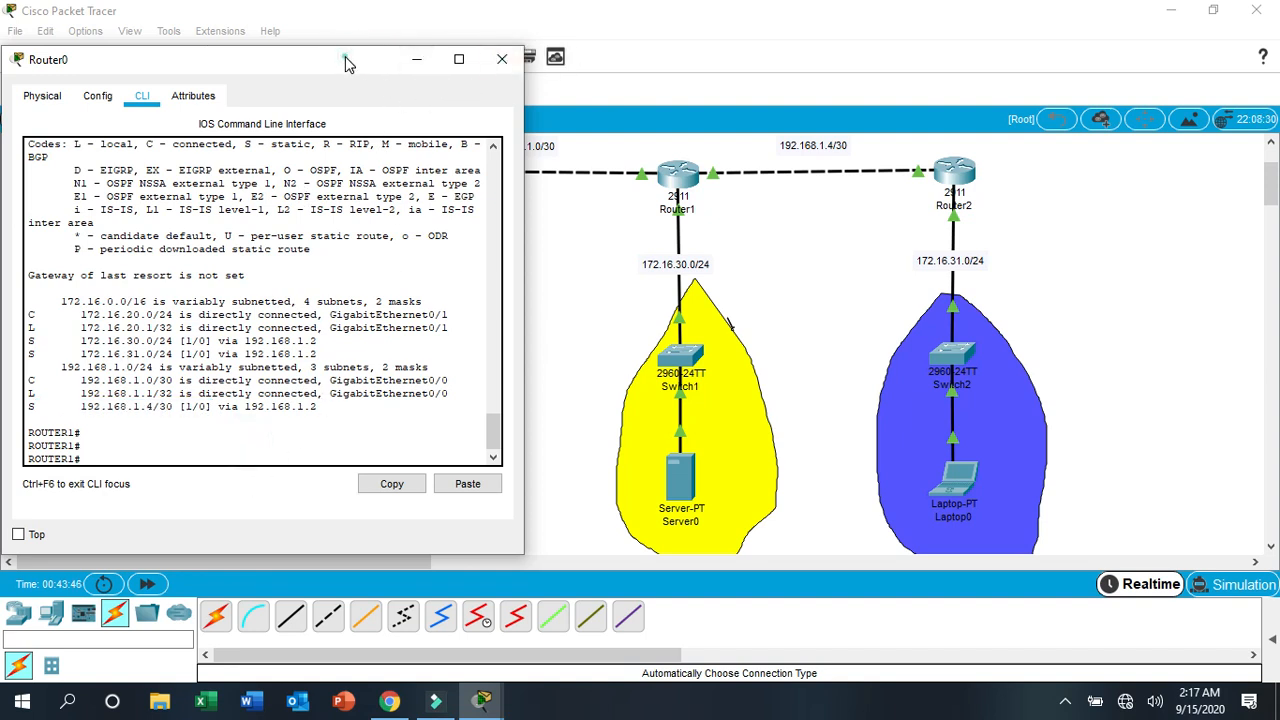
left_click_drag(345, 56, 348, 28)
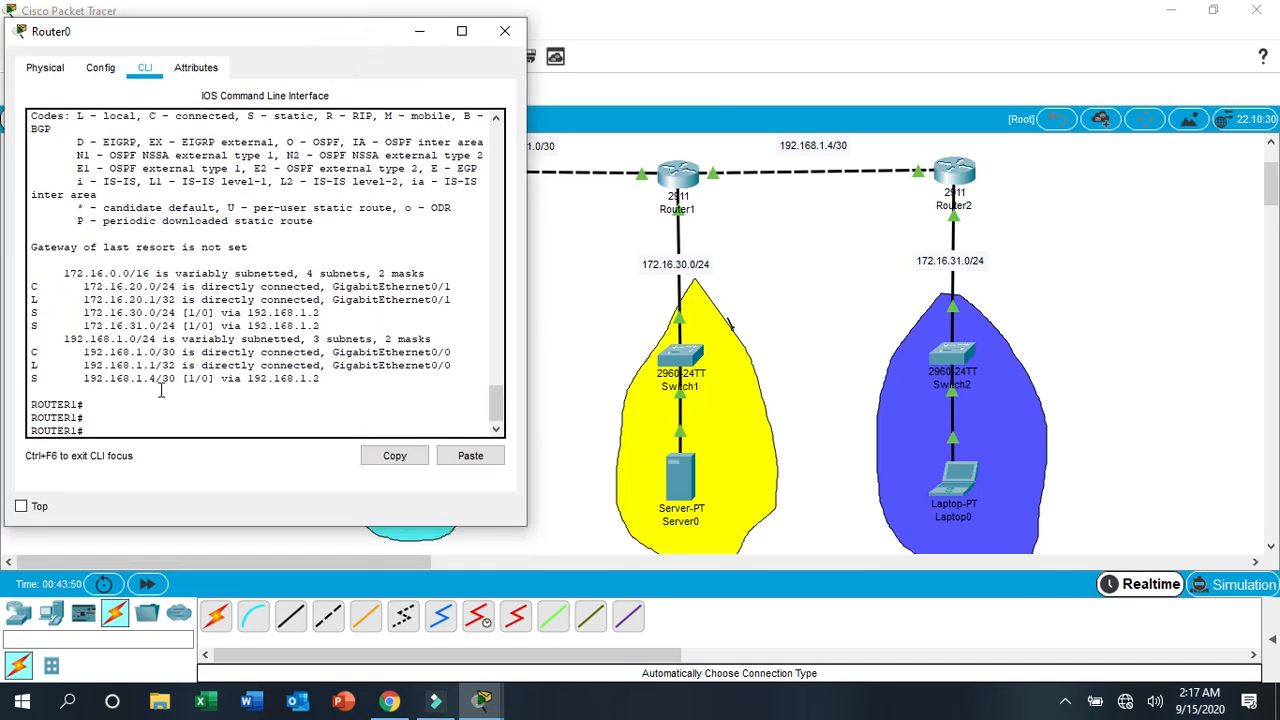
- Try to ping the incomplete address 192.168.1. from Router0
type("ping ")
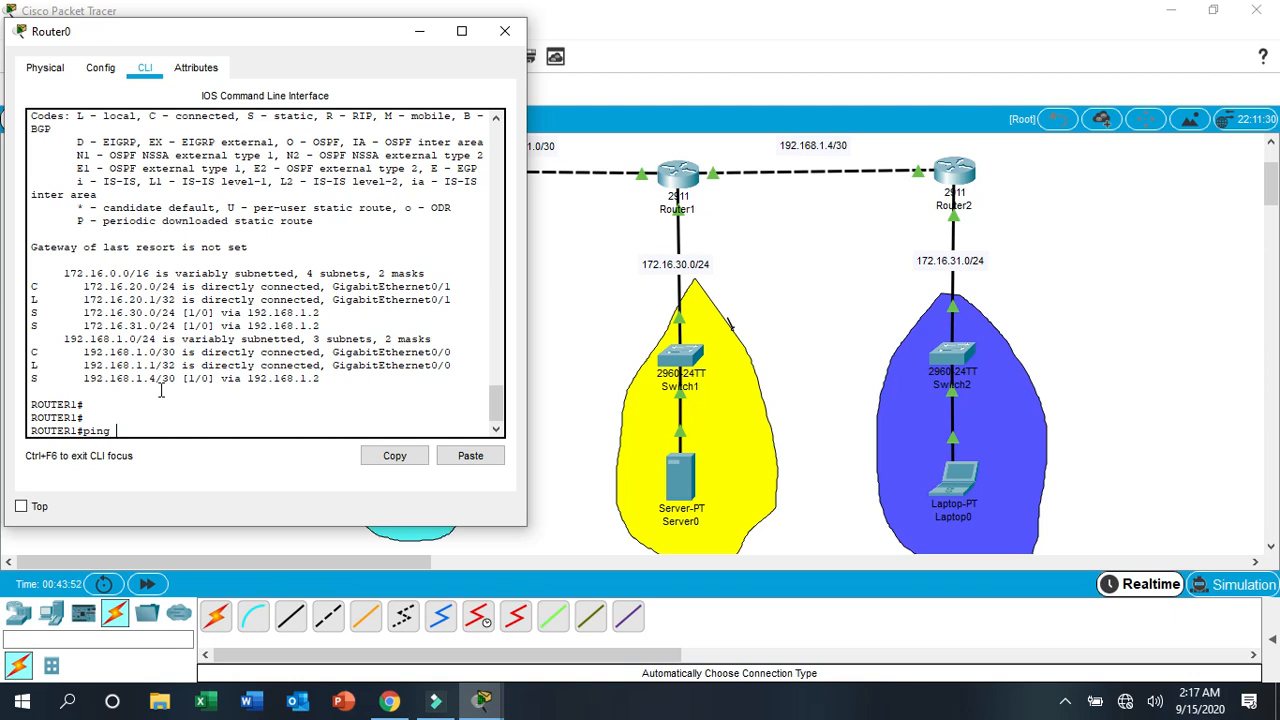
type("192.168.1.")
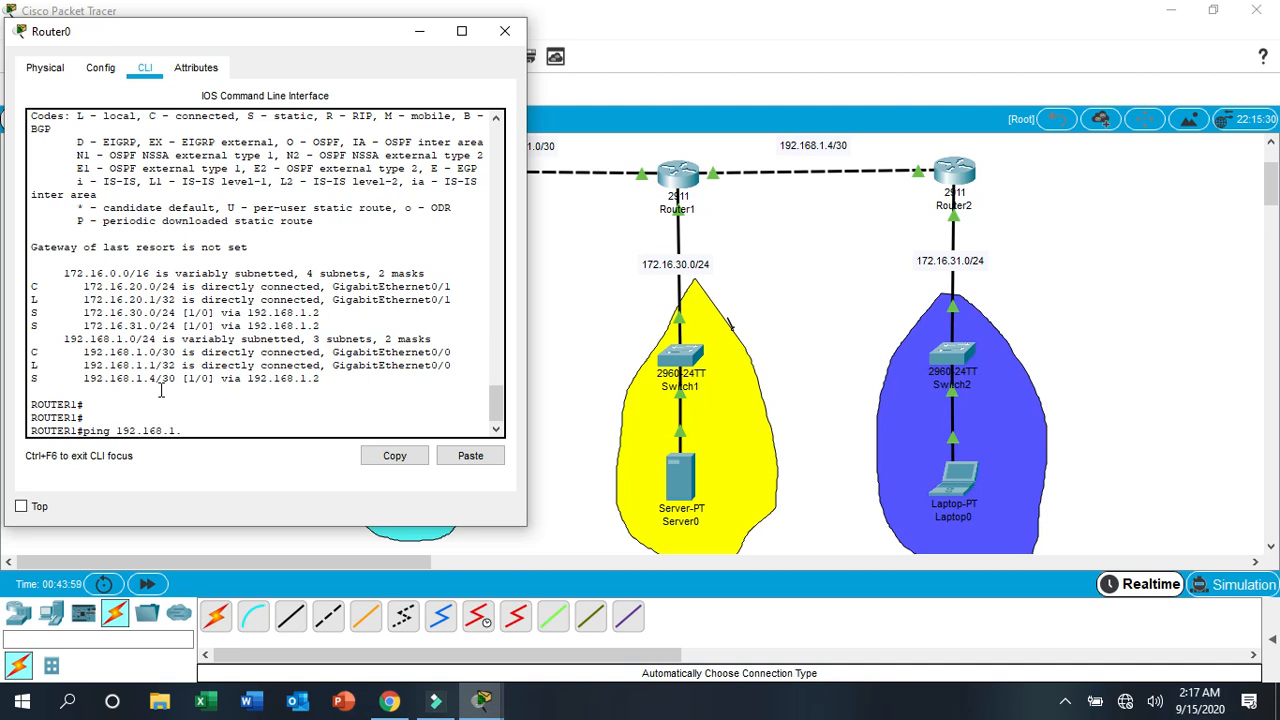
key("Return")
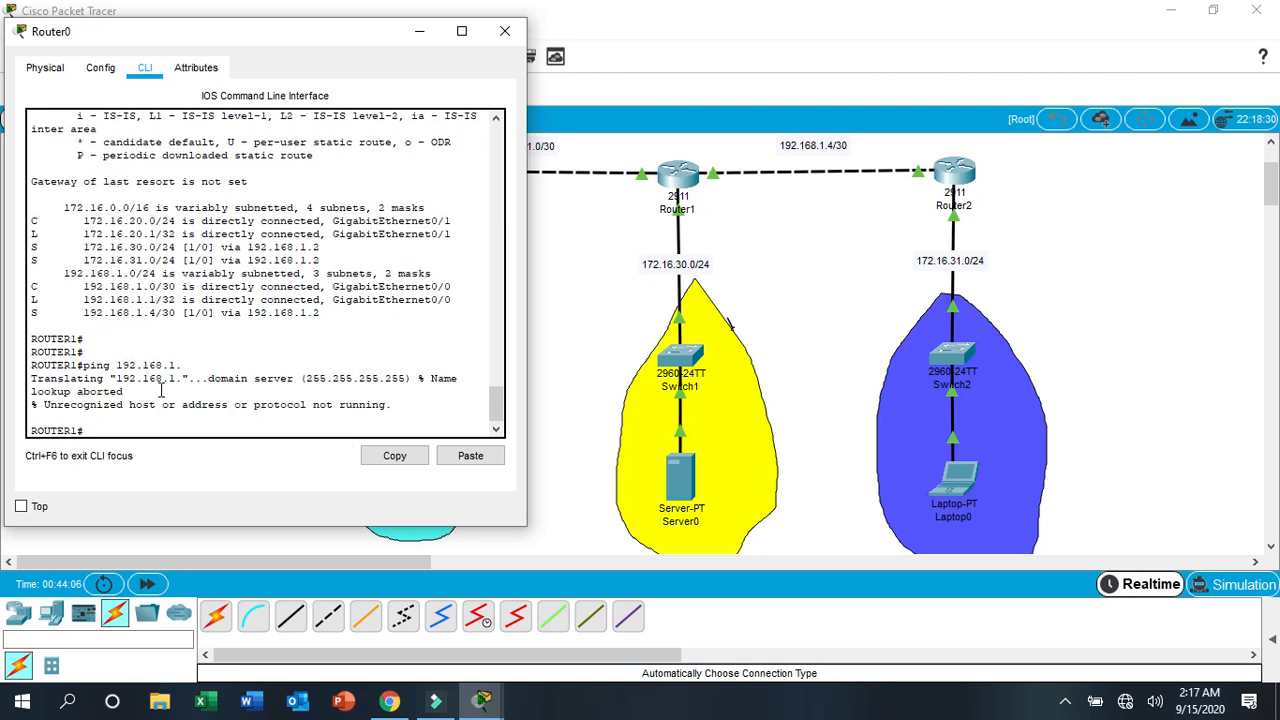
- Ping Router2's interface at 192.168.1.6 from Router0 to test the static routes
type("ping 192.168.1.6")
key("Return")
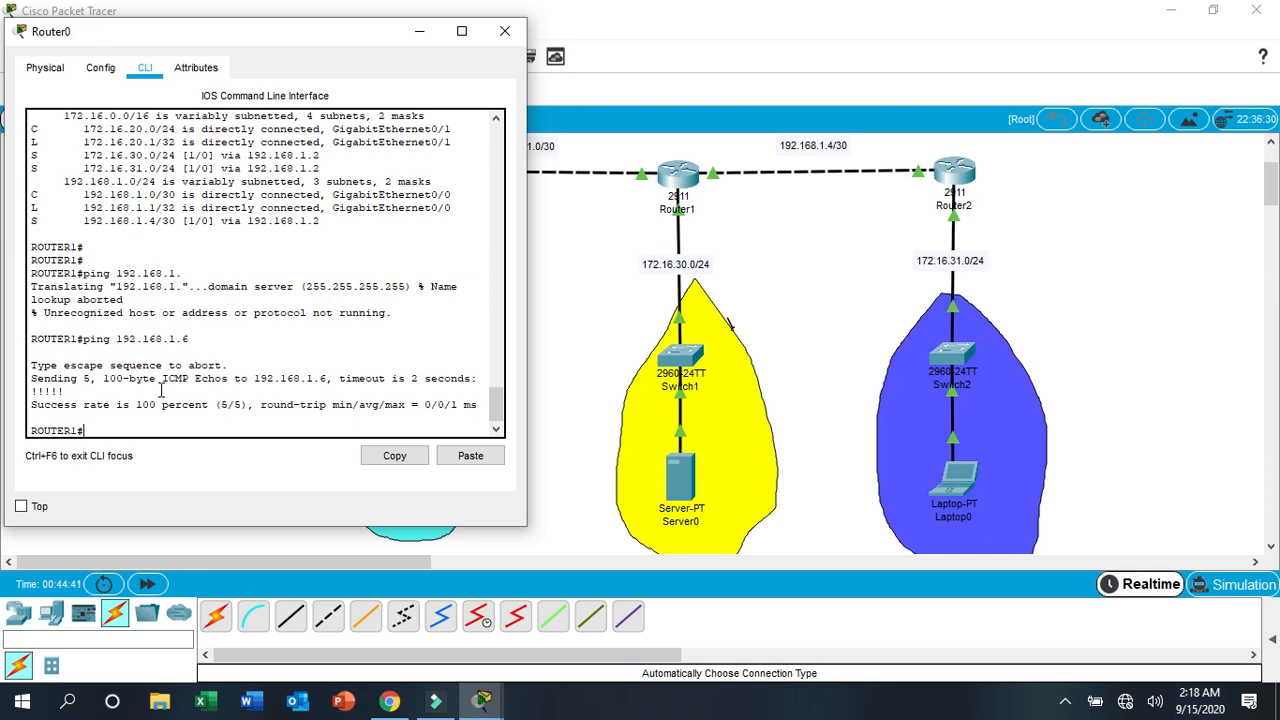
- Ping 192.168.1.5 from Router0 to test the link beyond Router1, and close the router's window
key("Up")
key("BackSpace")
type("5")
key("Return")
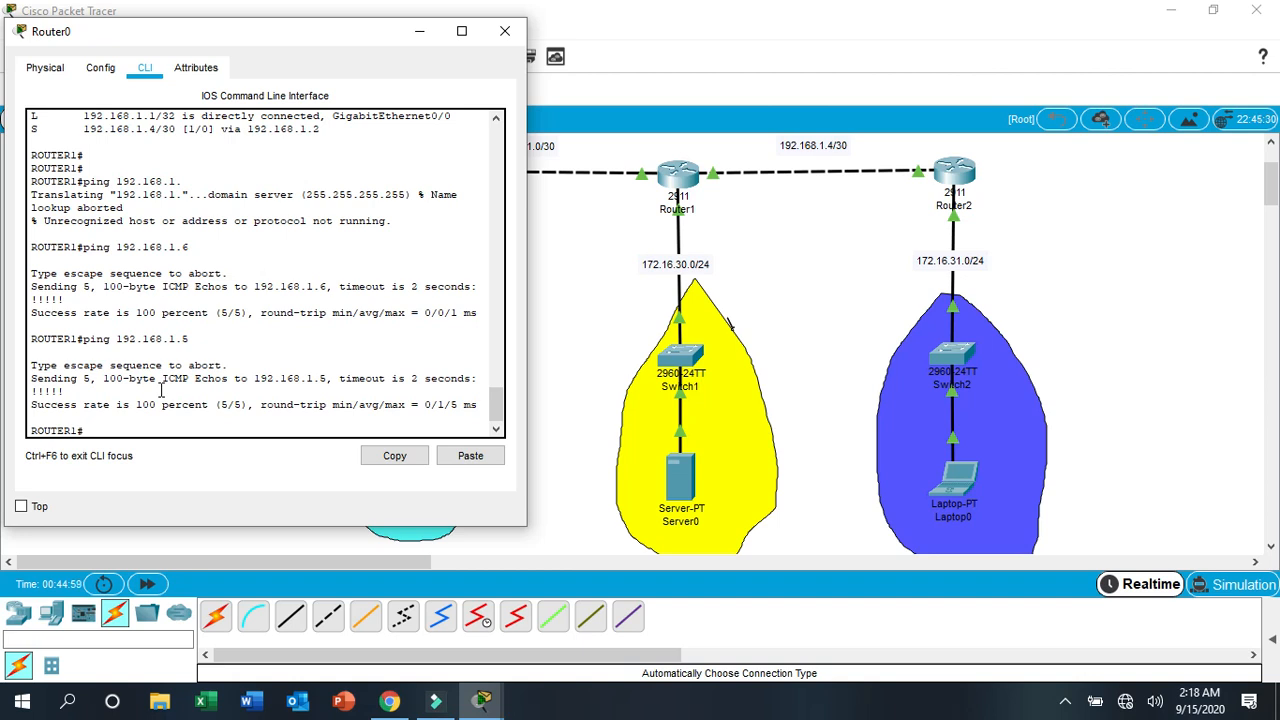
key("Return")
key("Return")
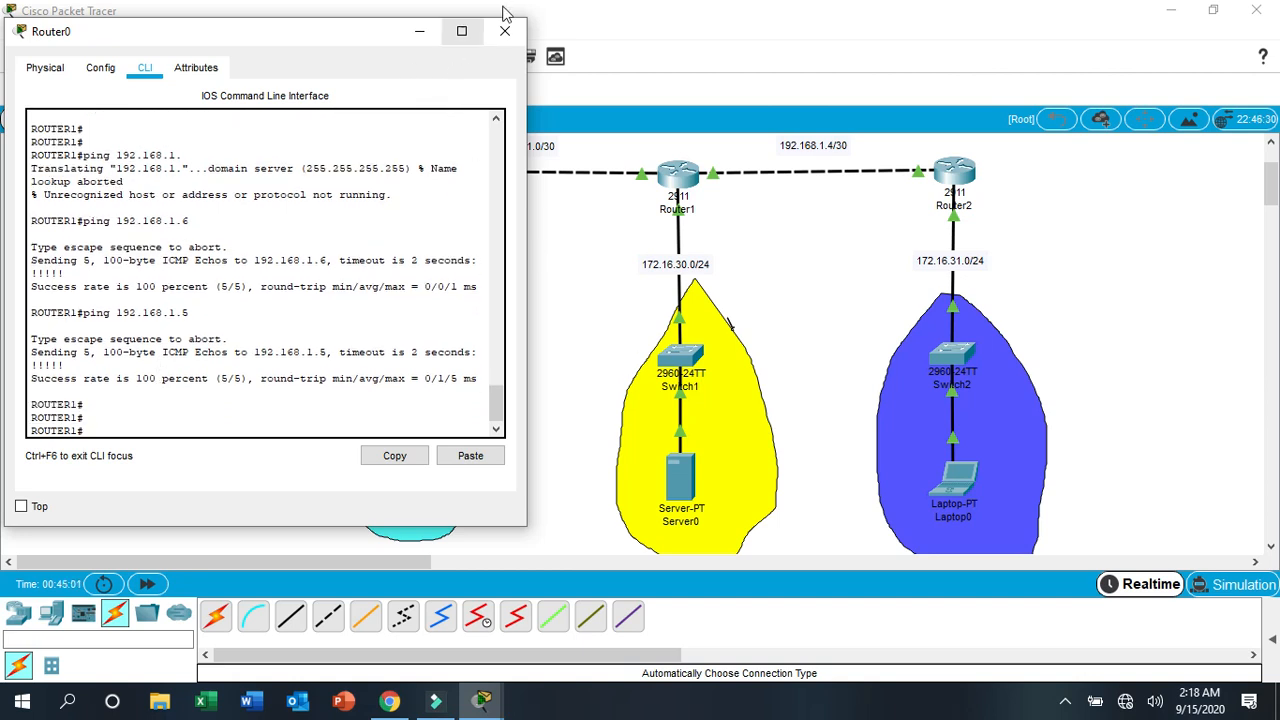
left_click(504, 35)
- Open PC0's IP Configuration with its window moved clear of the PC0 network
left_click(558, 262)
scroll(575, 266, "down", 2)
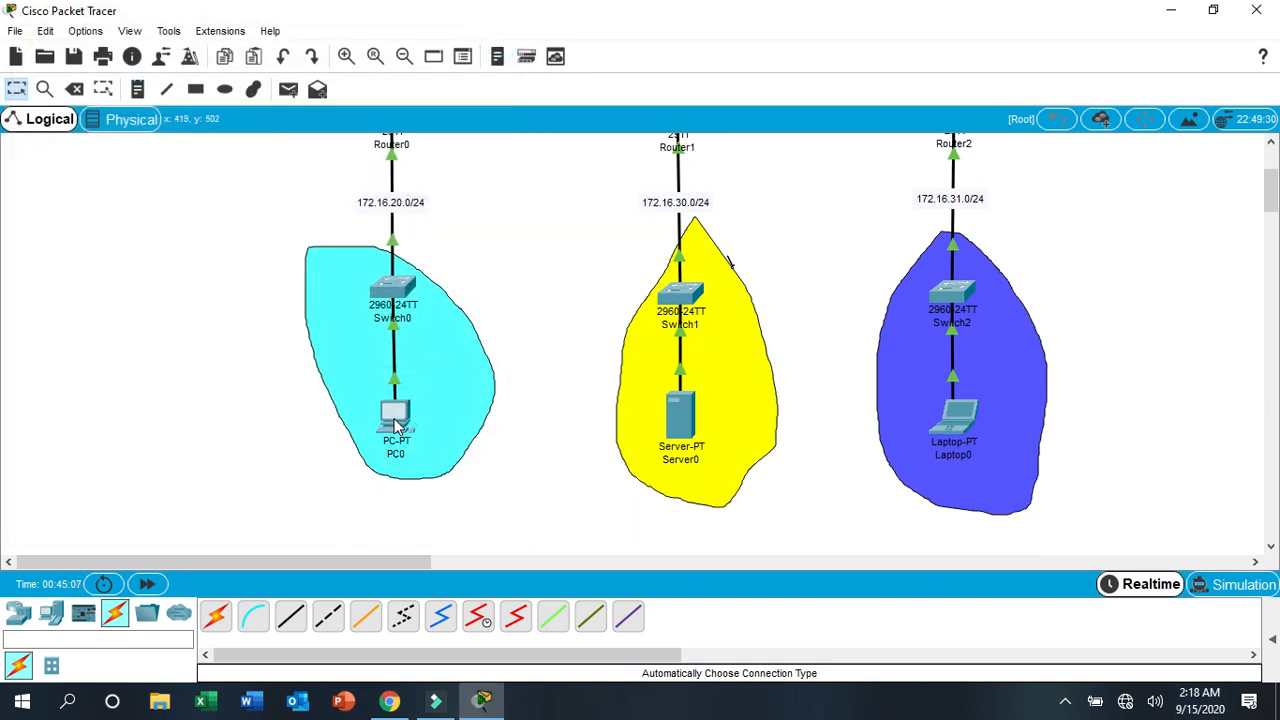
mouse_move(397, 425)
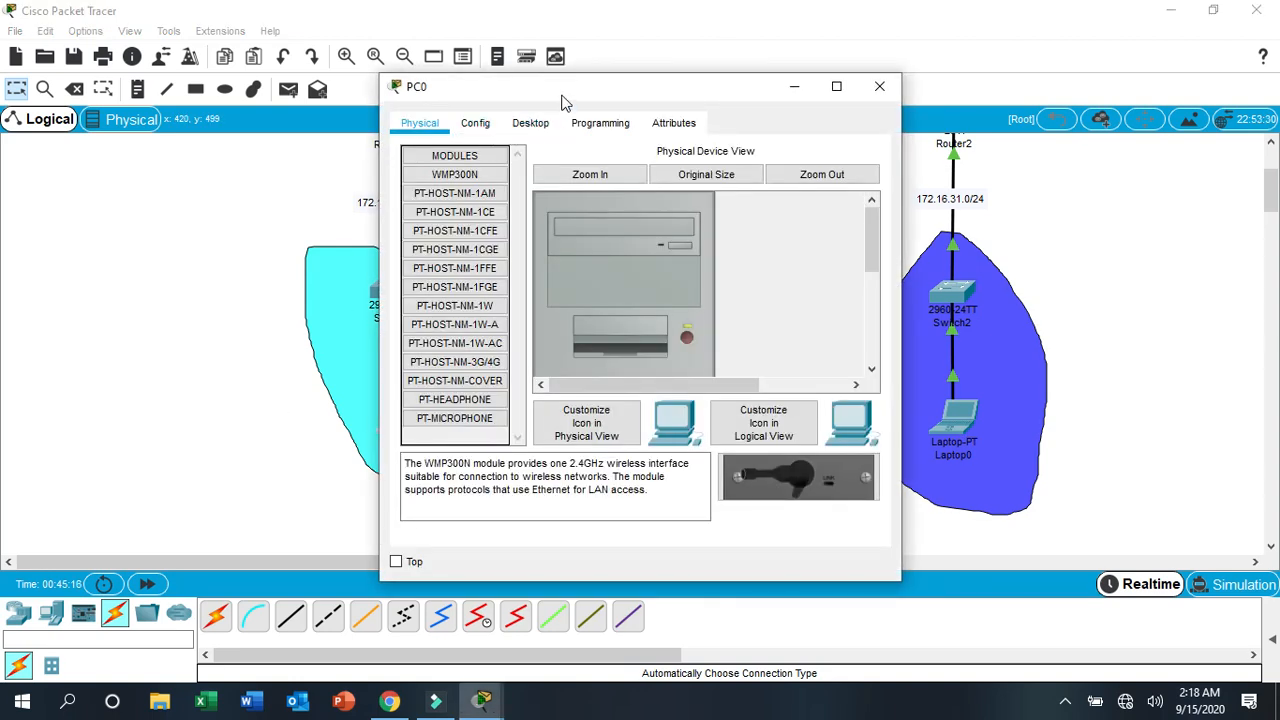
left_click_drag(563, 92, 748, 60)
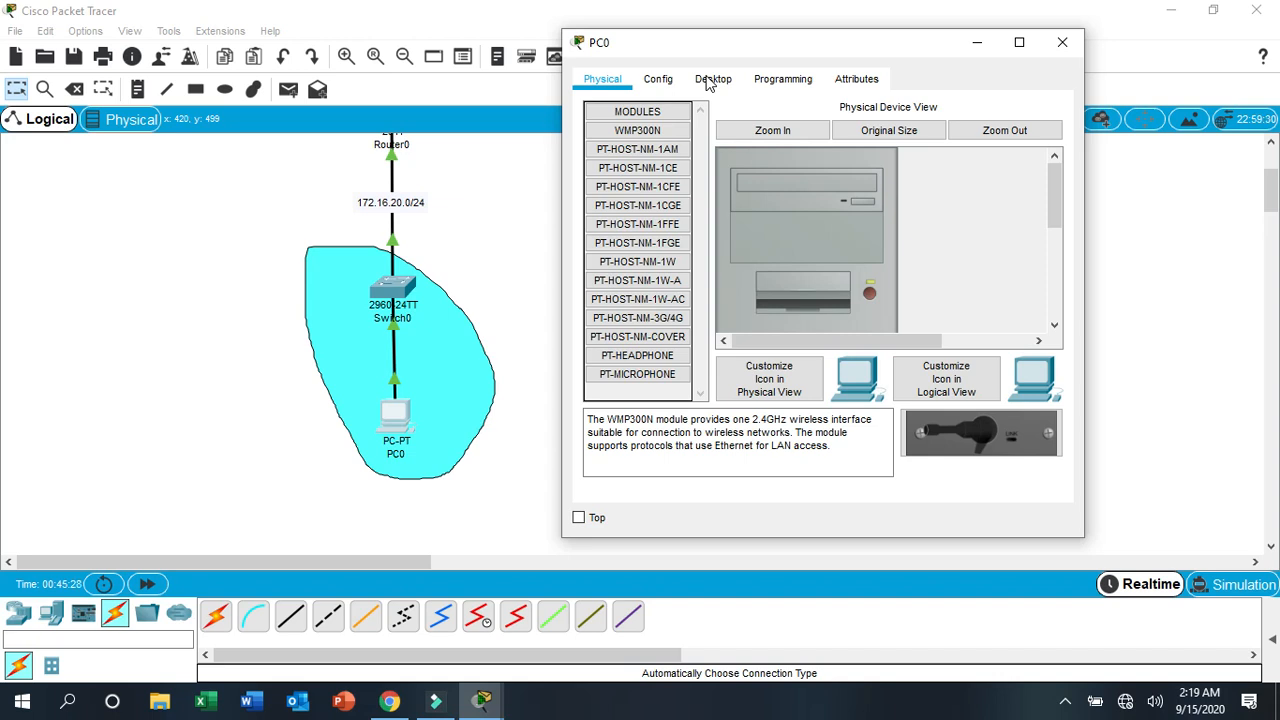
left_click(710, 84)
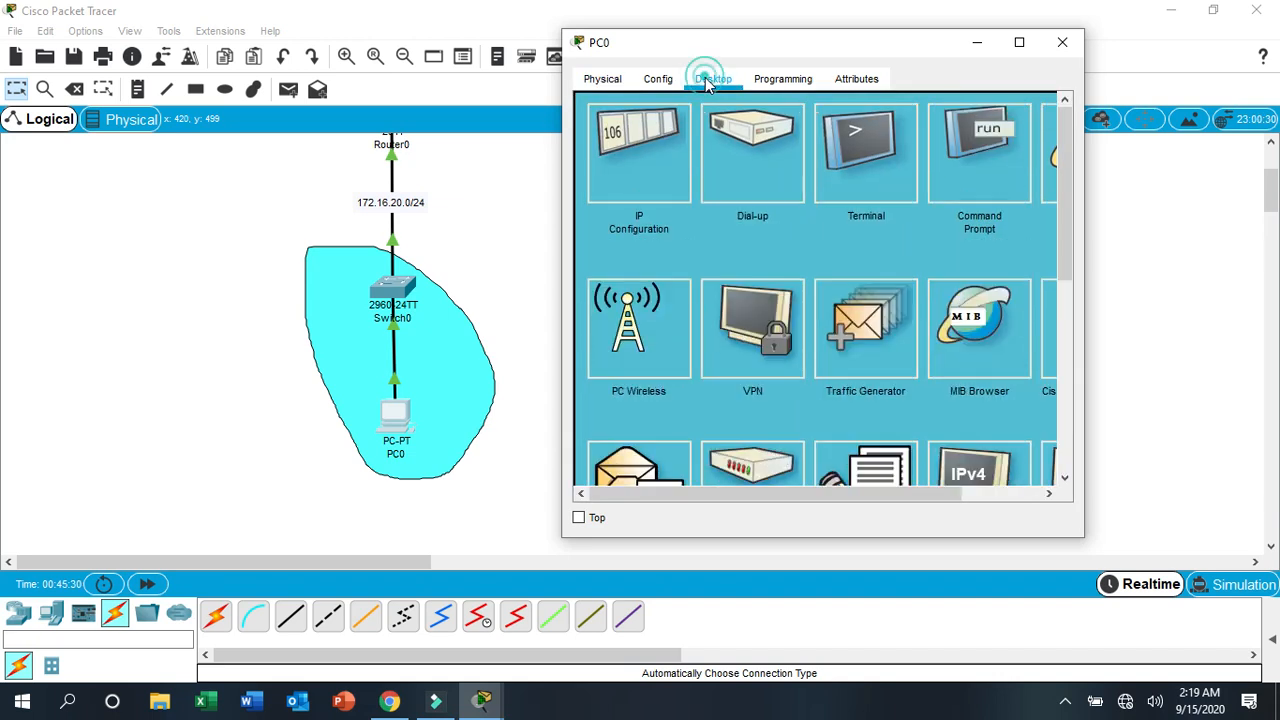
left_click(646, 168)
- Set PC0's static IPv4 address to 172.16.20.2
left_click(739, 214)
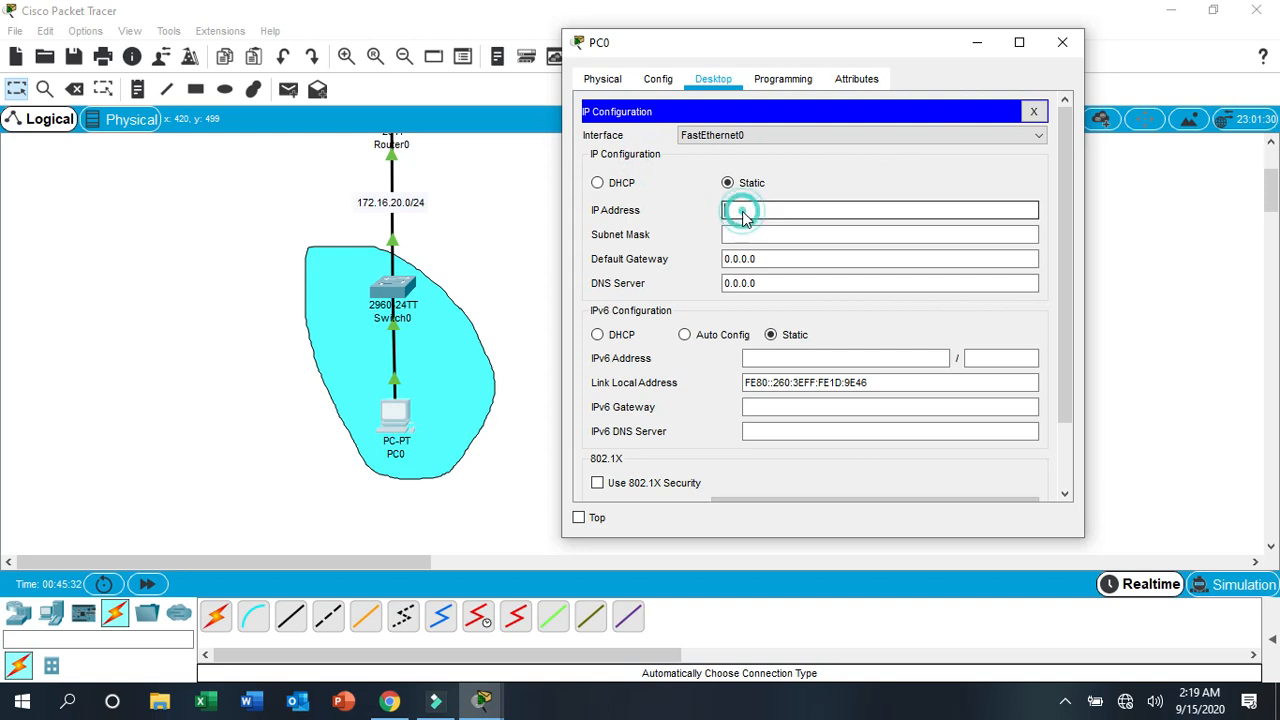
type("192")
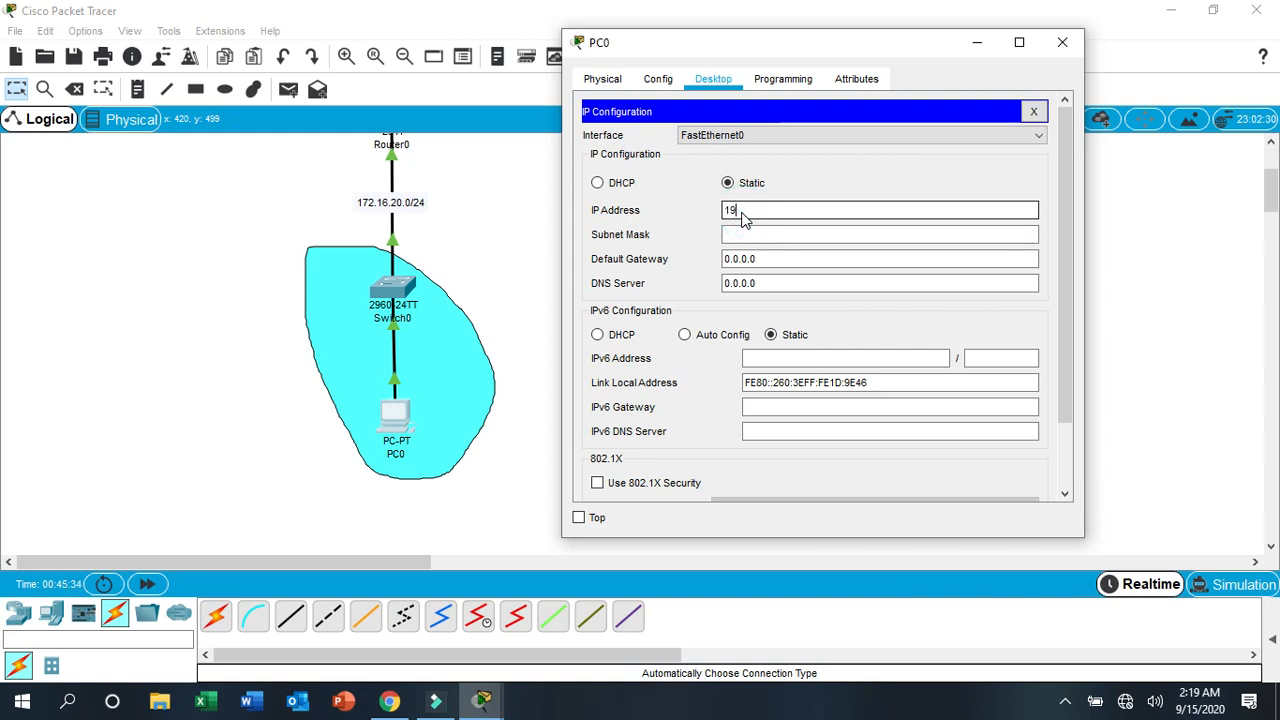
key("BackSpace")
key("BackSpace")
type("72.16.20.2")
key("Tab")
- Set PC0's subnet mask to 255.255.255.0 and its default gateway to 172.16.20.1
left_click(775, 240)
key("BackSpace")
type("255.255.0")
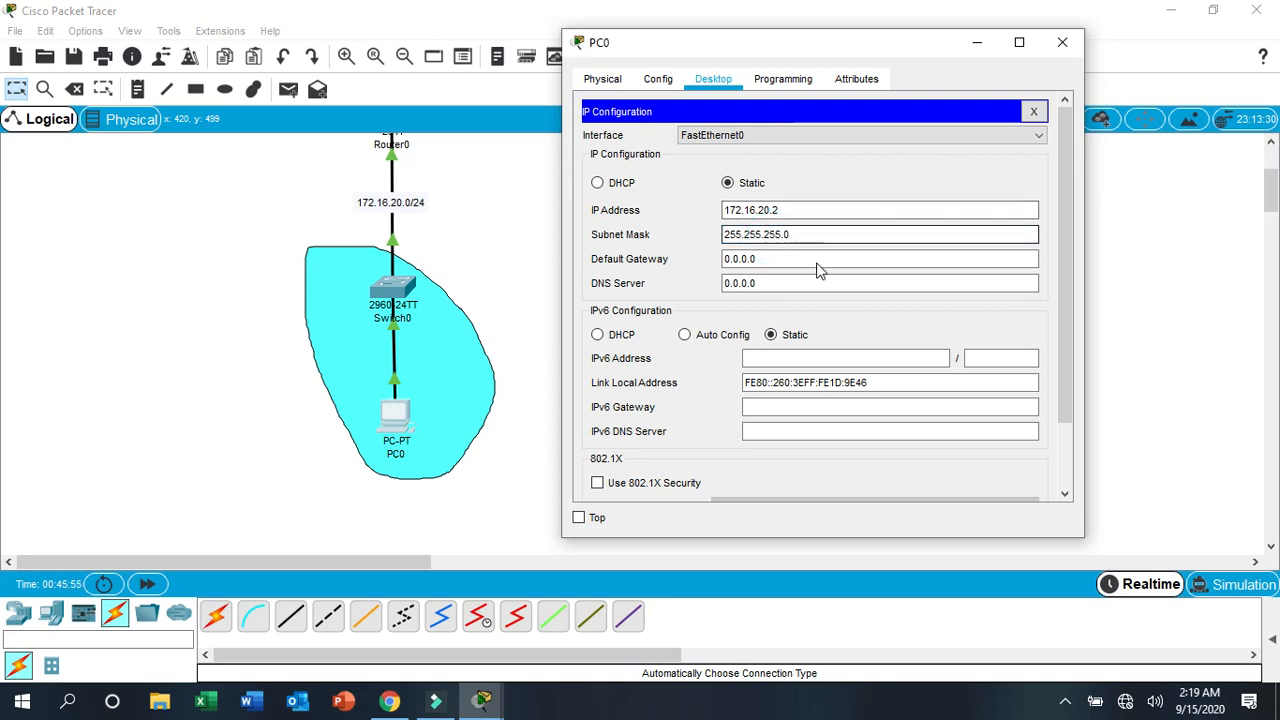
double_click(768, 265)
left_click_drag(768, 265, 712, 261)
type("172.16.20.1")
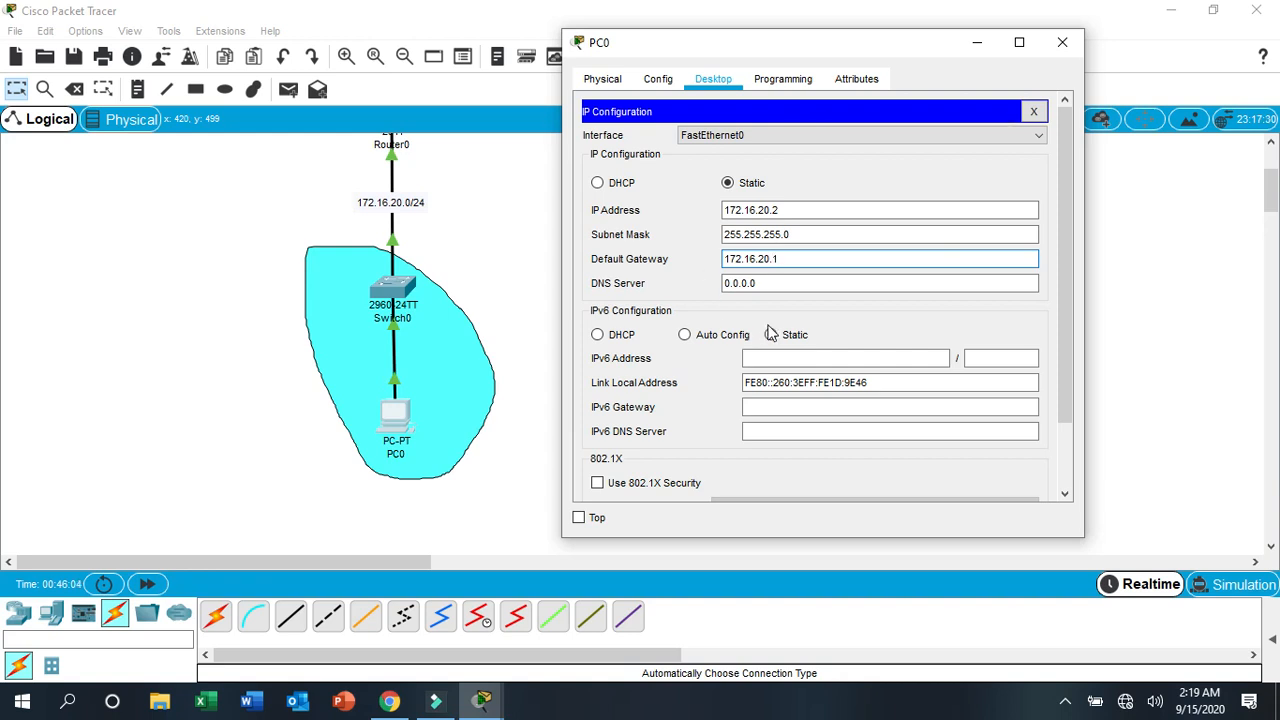
- Clear PC0's DNS server entry and close its window
left_click_drag(763, 286, 723, 292)
right_click(723, 290)
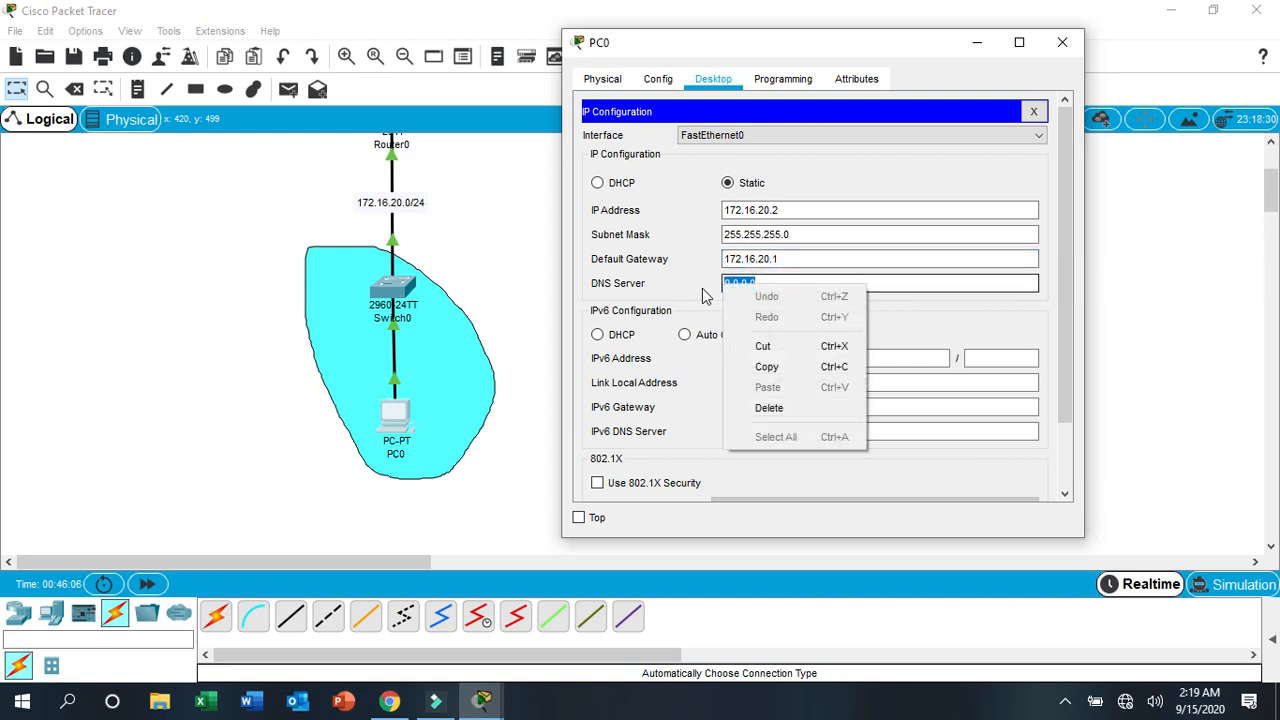
left_click(788, 285)
key("BackSpace")
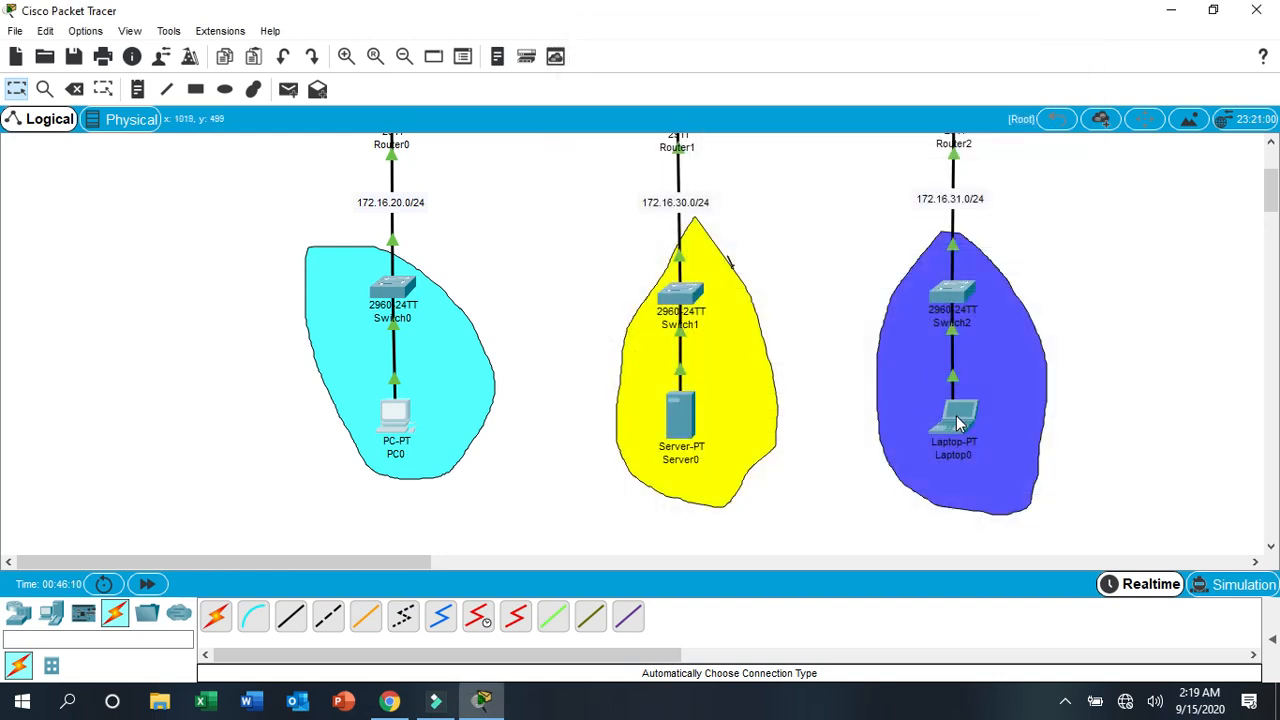
- Open Laptop0's IP Configuration with its window moved clear of the laptop's network
left_click(955, 418)
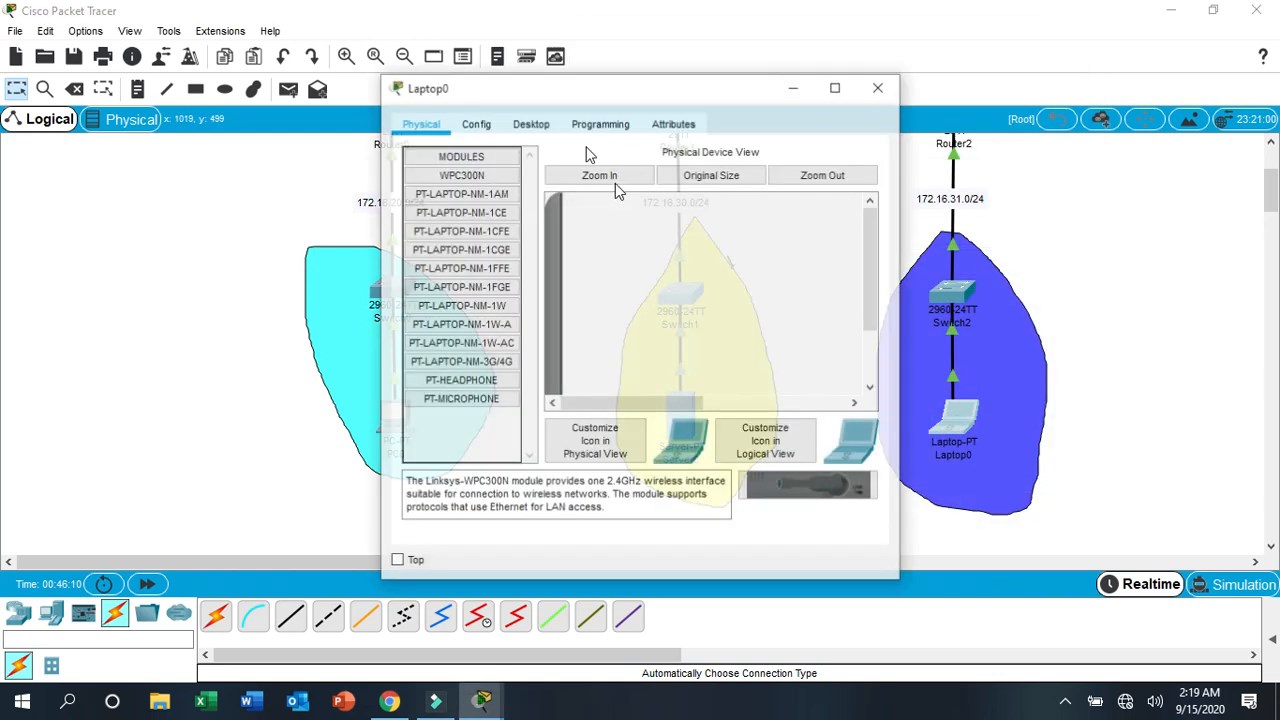
left_click_drag(597, 88, 284, 36)
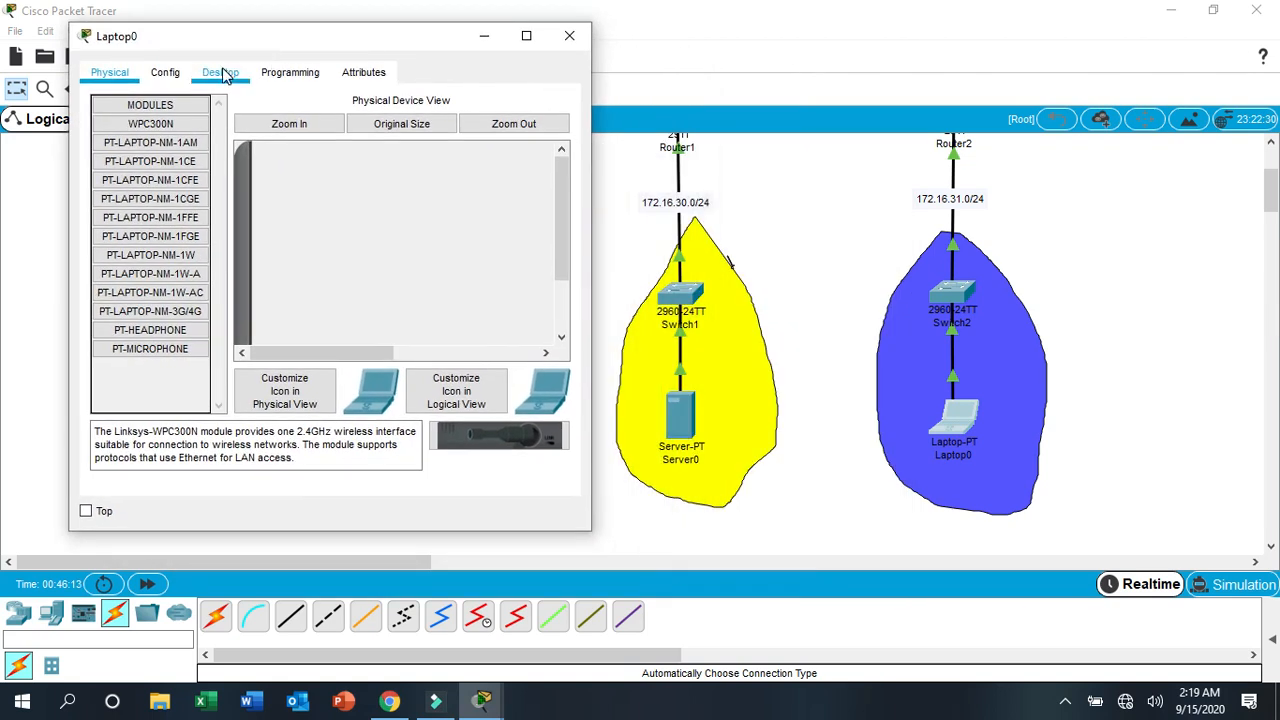
left_click(224, 75)
left_click(141, 149)
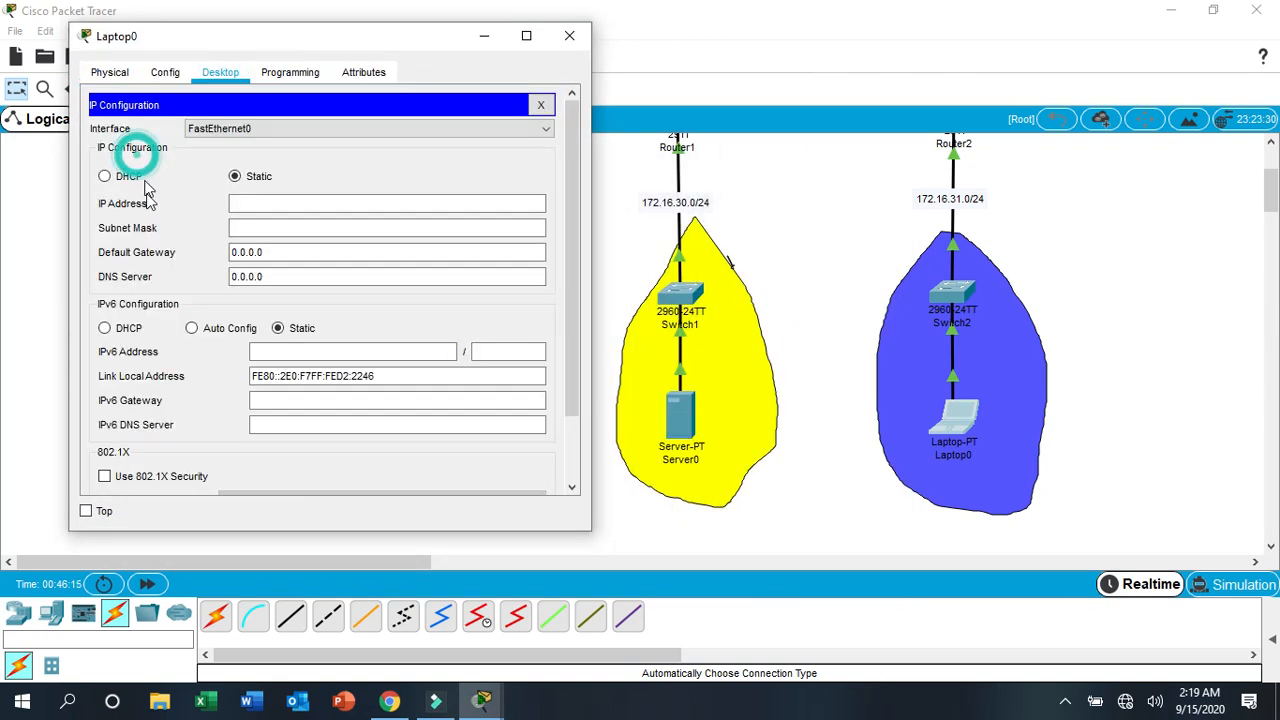
- Set Laptop0's static IPv4 address to 172.16.31.2
left_click(241, 202)
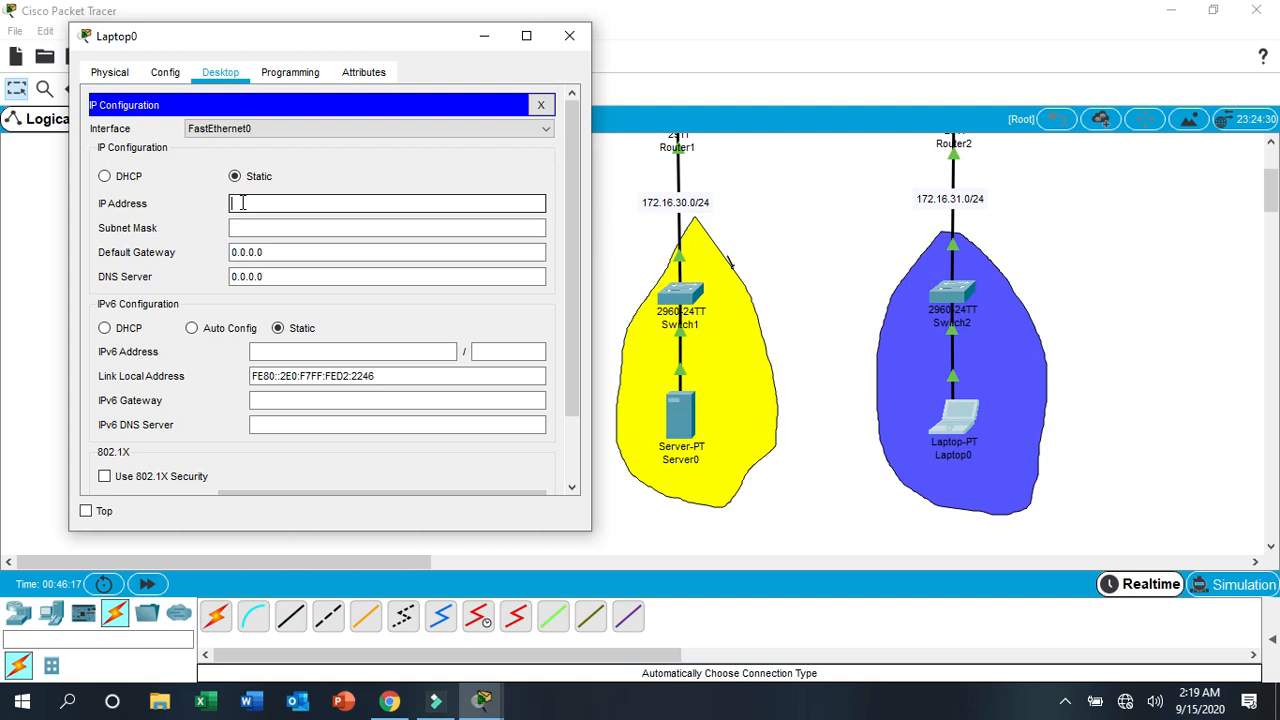
type("172.16.31.2")
key("Tab")
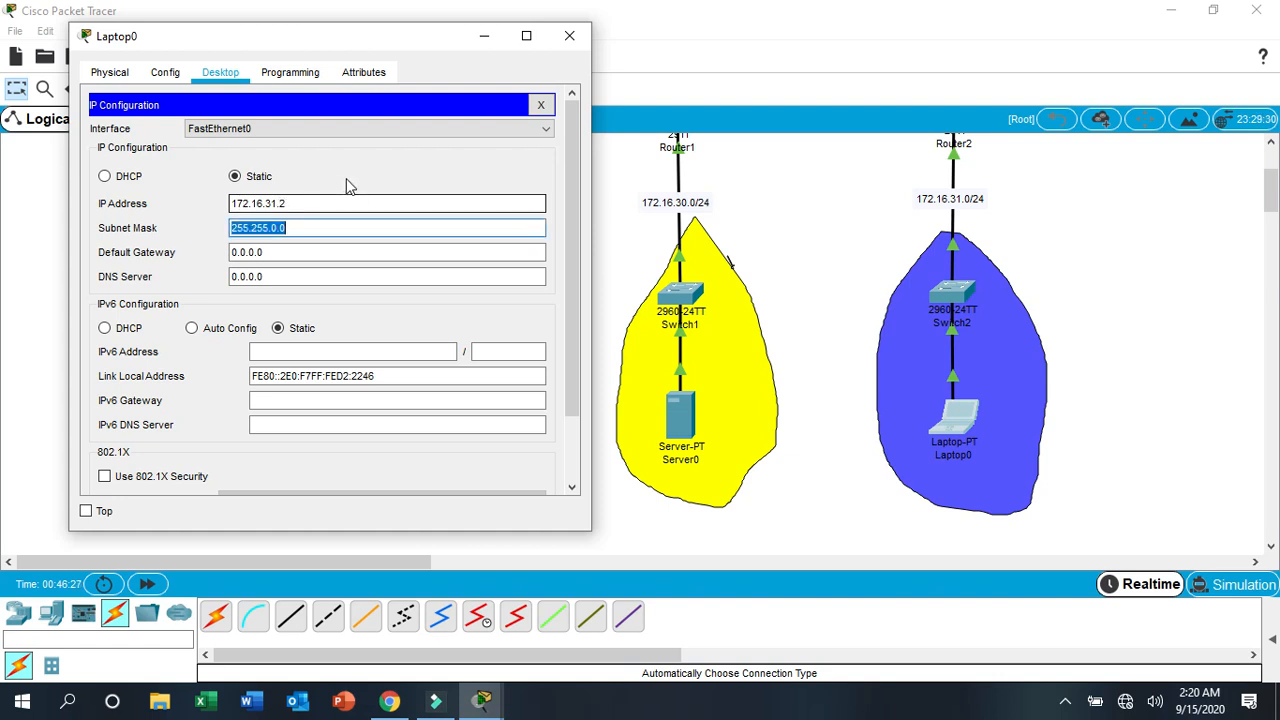
- Change Laptop0's subnet mask to 255.255.255.0
left_click(276, 227)
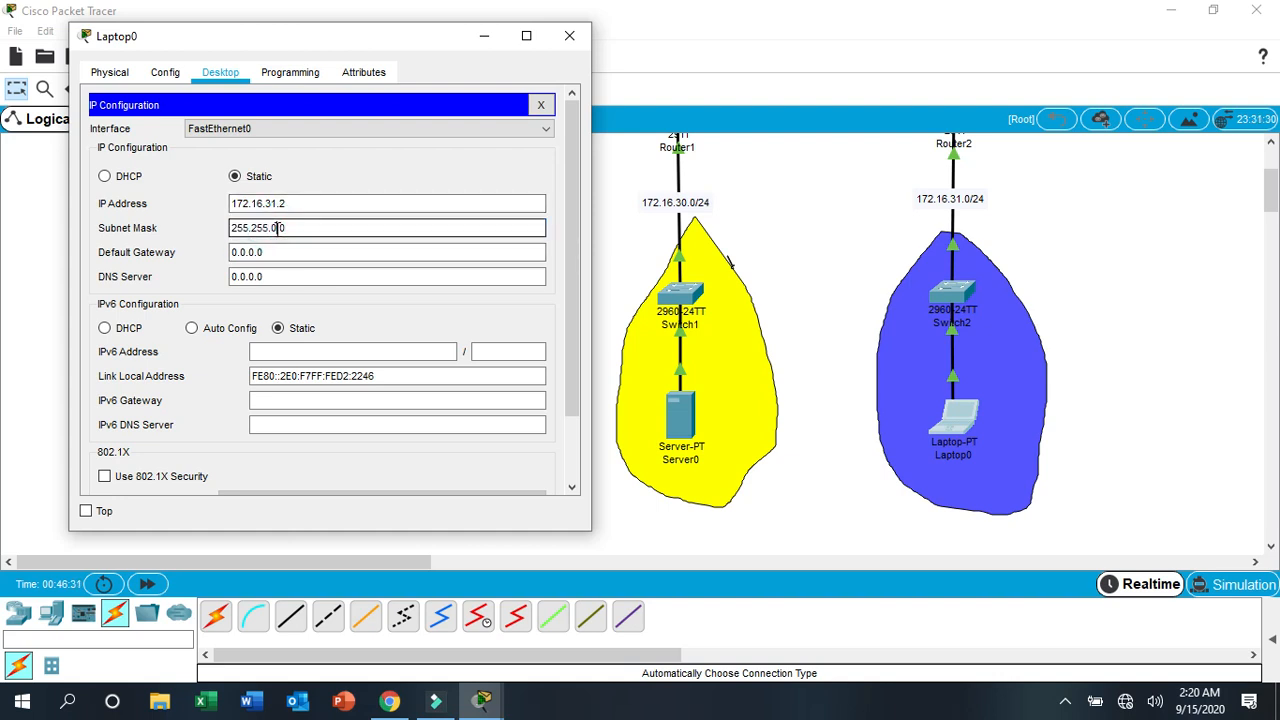
key("BackSpace")
key("BackSpace")
type("255.")
- Set Laptop0's default gateway to 172.16.31.1
left_click(281, 249)
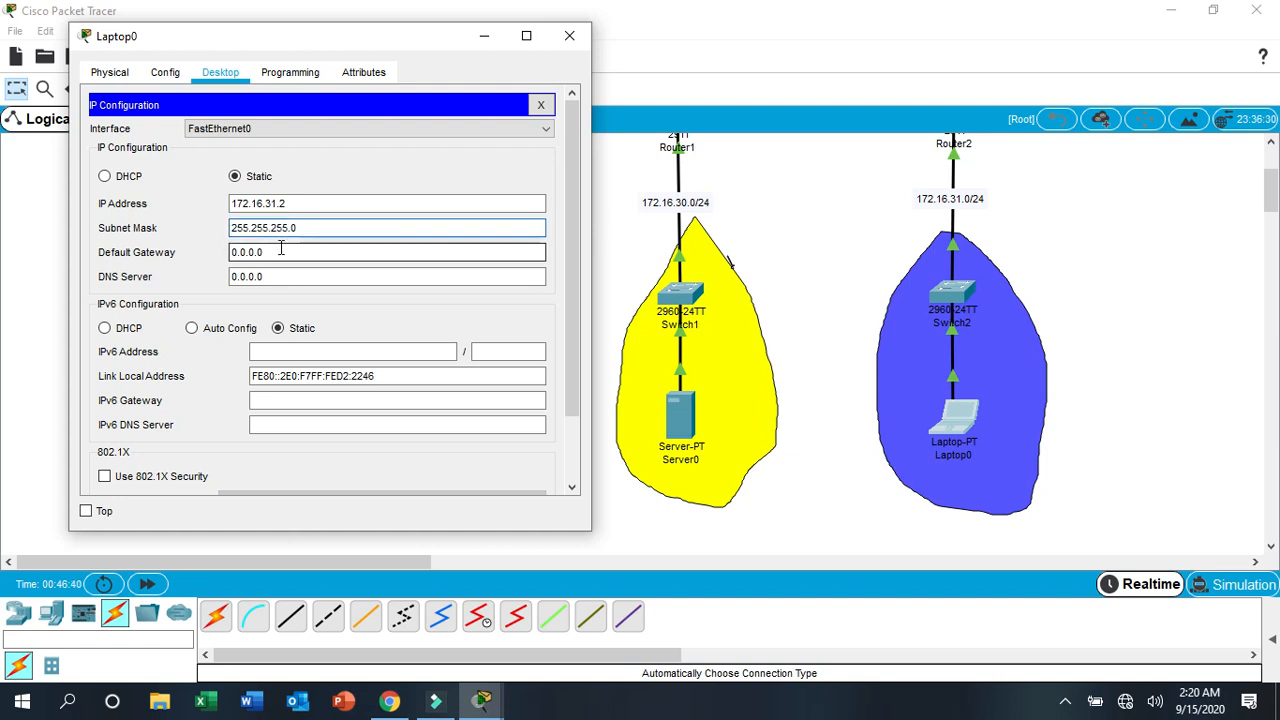
left_click(278, 254)
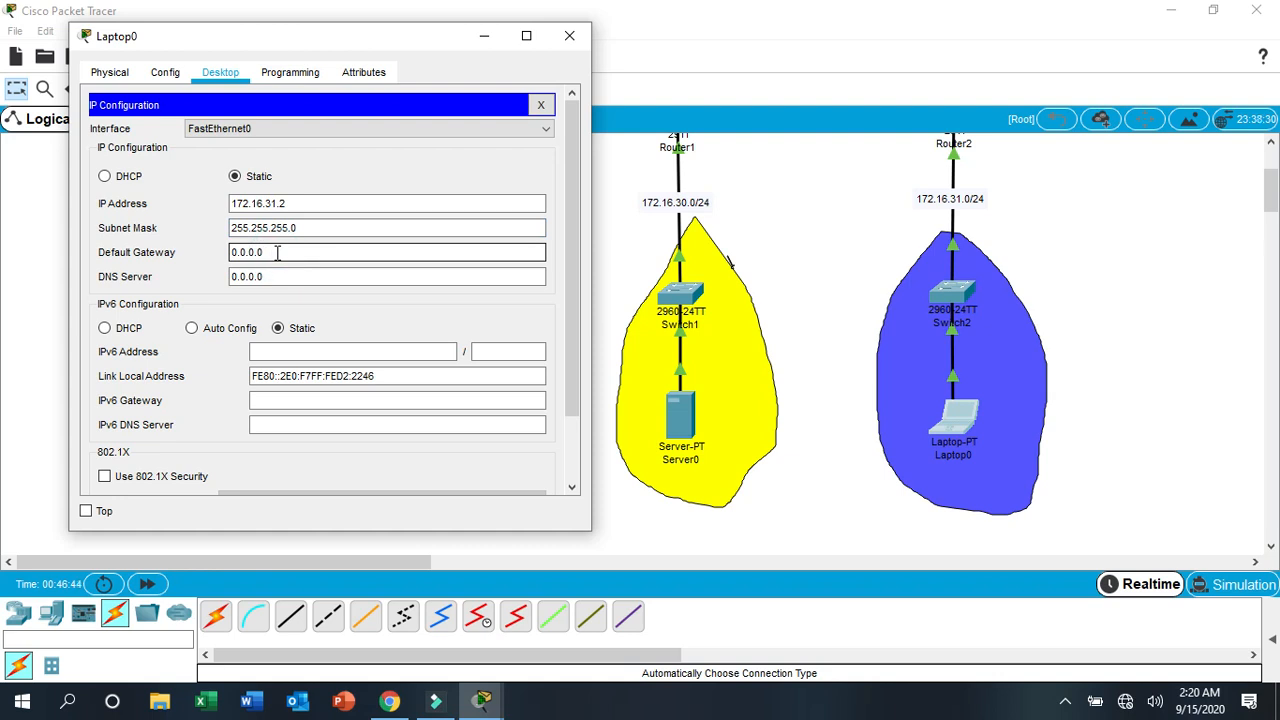
key("BackSpace")
key("BackSpace")
key("BackSpace")
key("BackSpace")
key("BackSpace")
key("BackSpace")
key("BackSpace")
type("172.1")
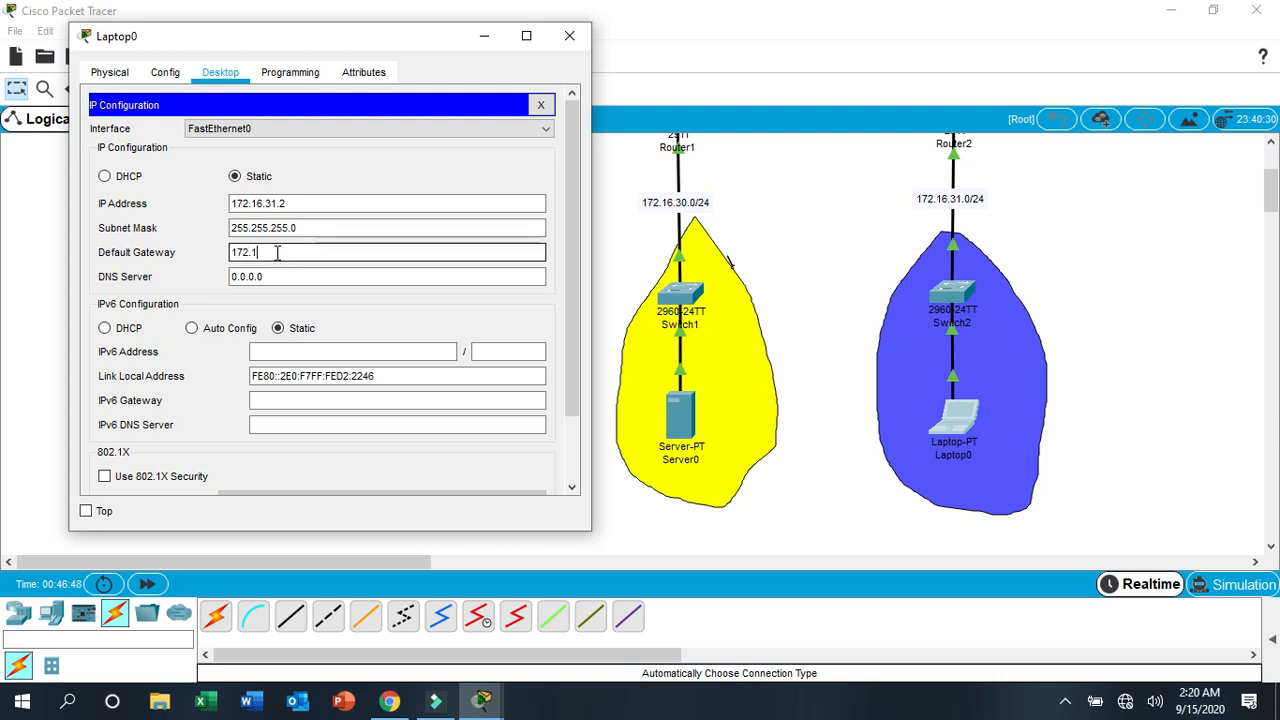
type("6.31")
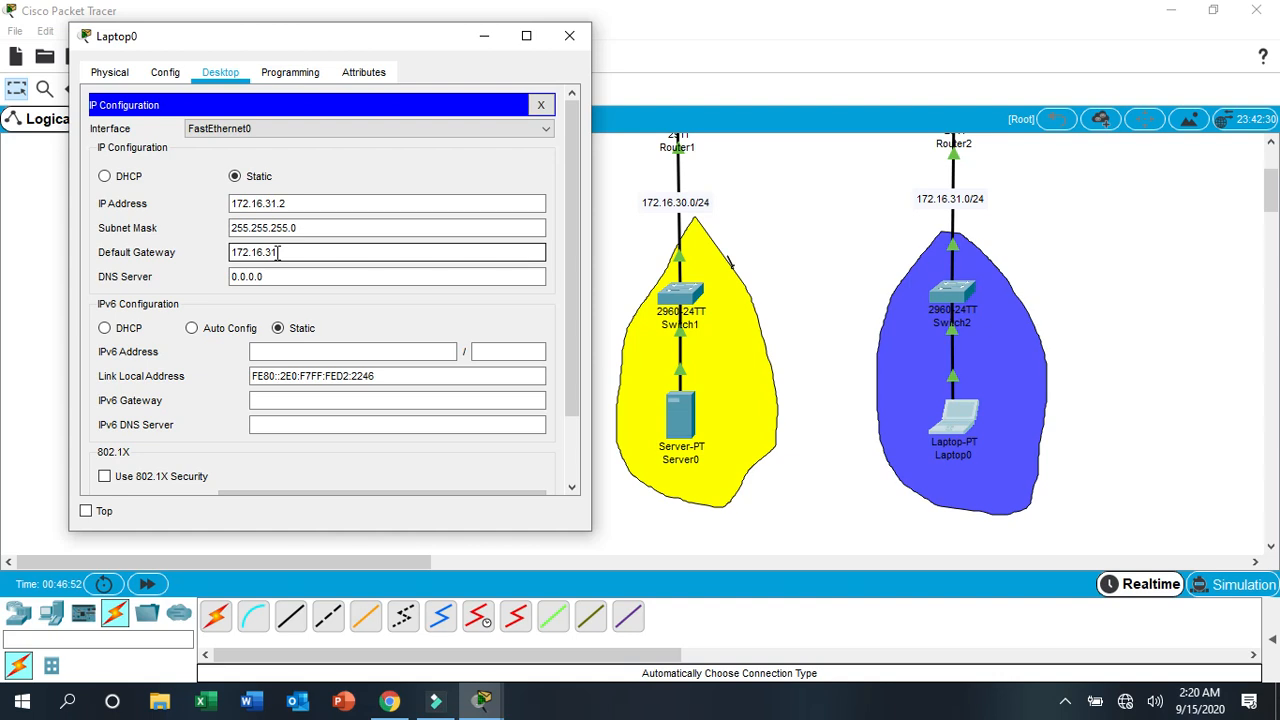
type(".1")
- Clear Laptop0's DNS server entry and close its window
left_click(283, 277)
key("BackSpace")
key("BackSpace")
key("BackSpace")
key("BackSpace")
key("BackSpace")
key("BackSpace")
key("BackSpace")
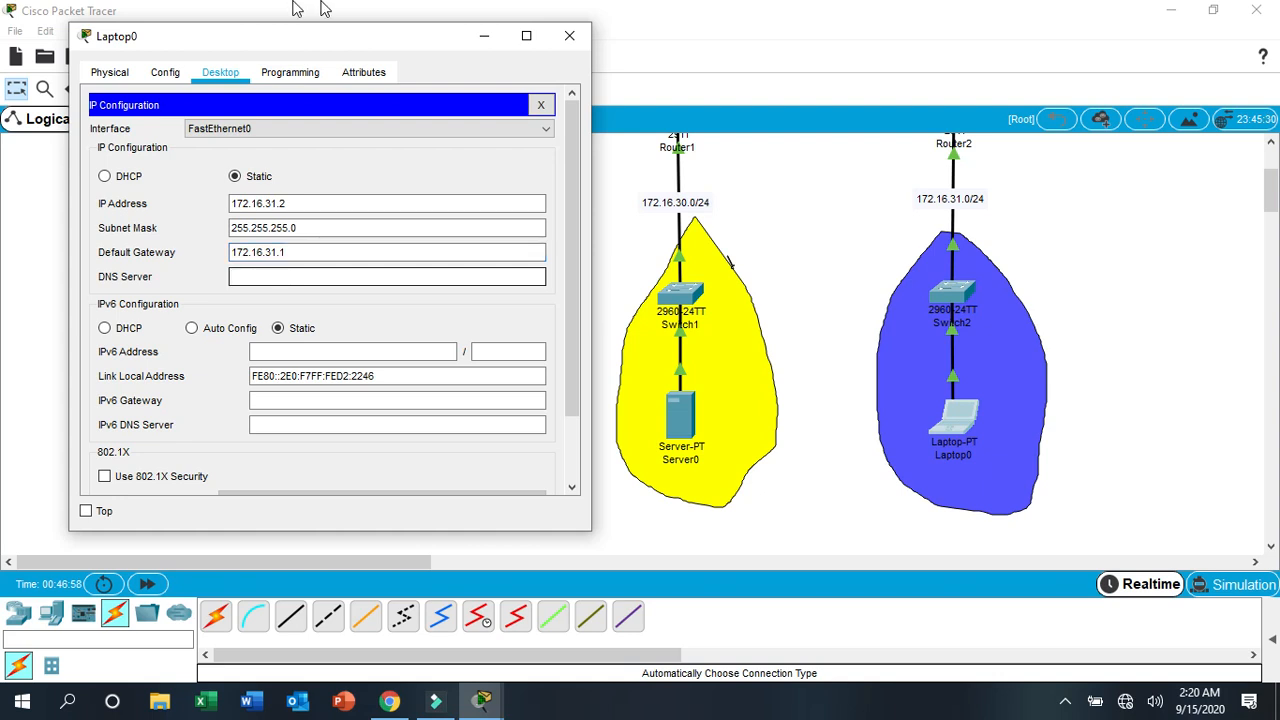
left_click(567, 37)
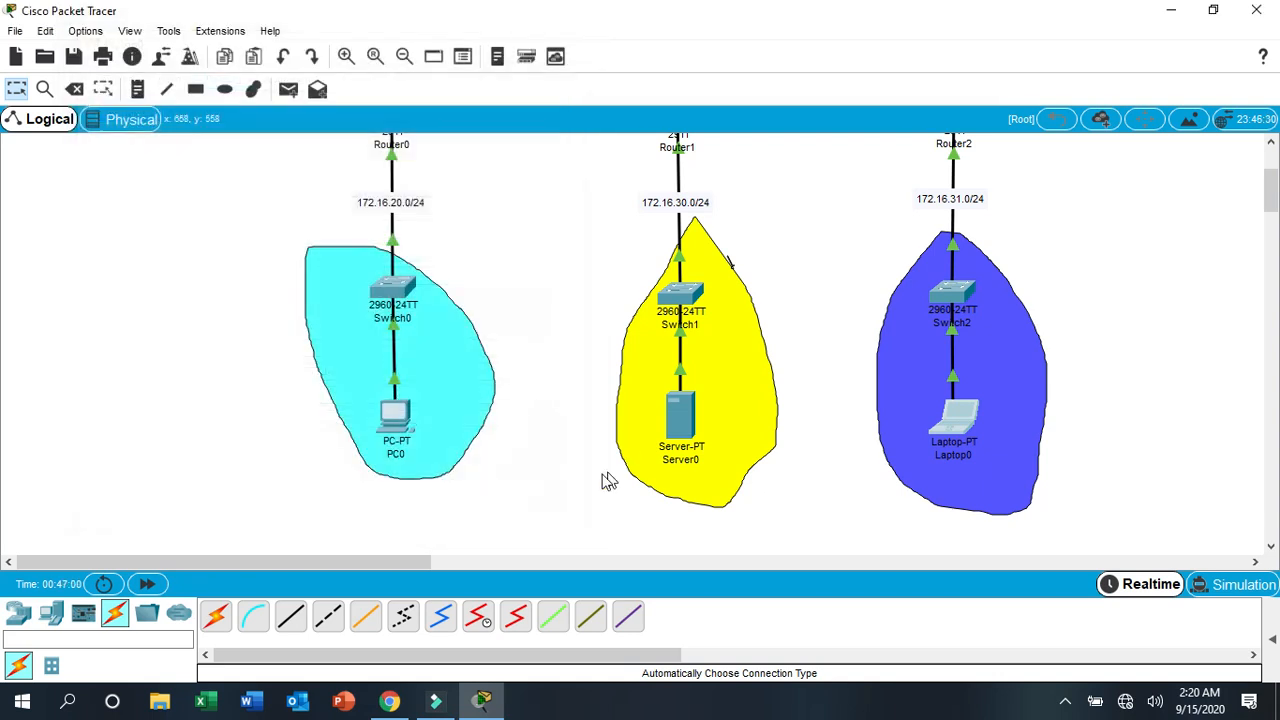
- Open Server0's IP Configuration with its window moved clear of the server's network
left_click(597, 475)
left_click(676, 414)
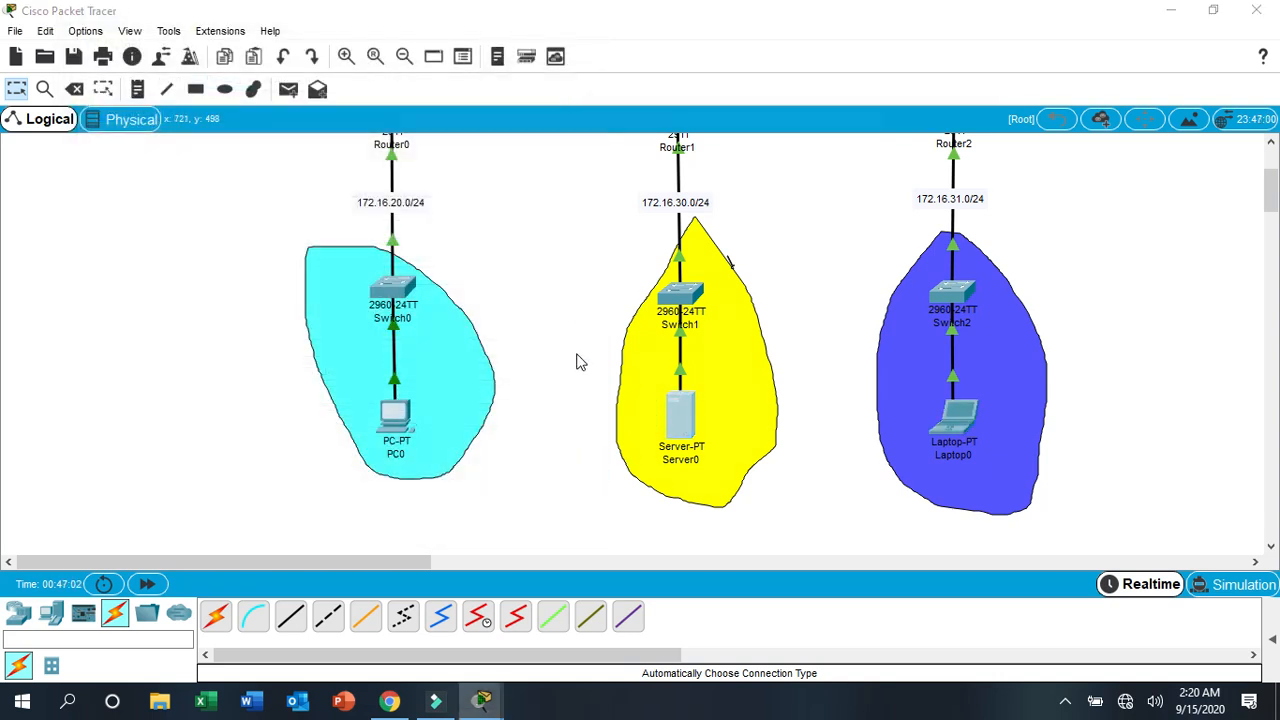
left_click_drag(572, 90, 297, 79)
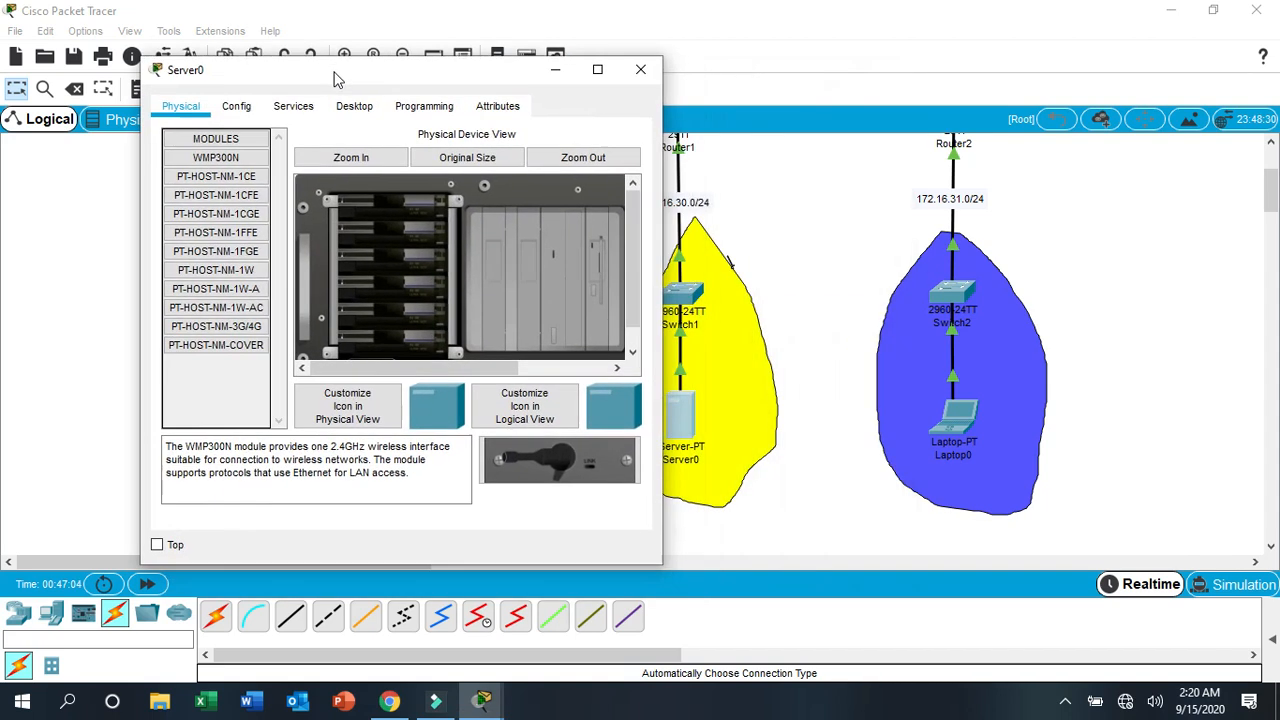
left_click(354, 106)
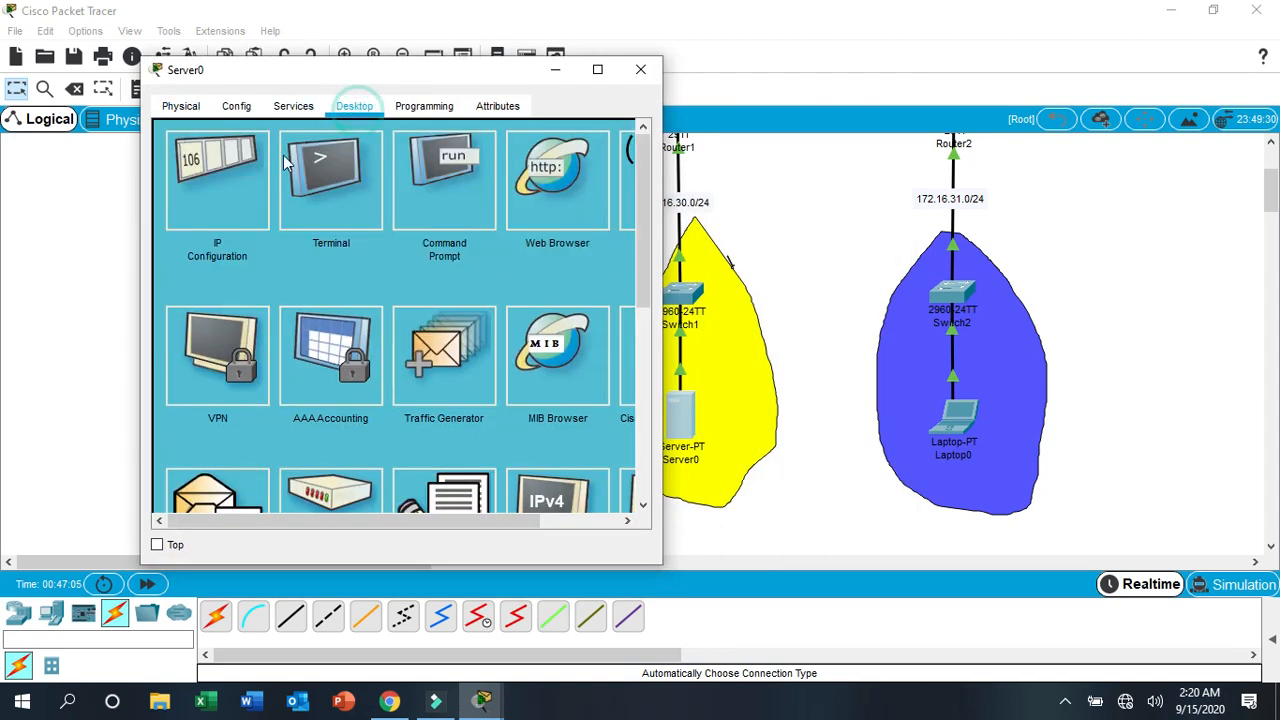
left_click(218, 185)
left_click_drag(403, 78, 281, 33)
- Set Server0's static IPv4 address to 172.16.30.2
left_click(210, 178)
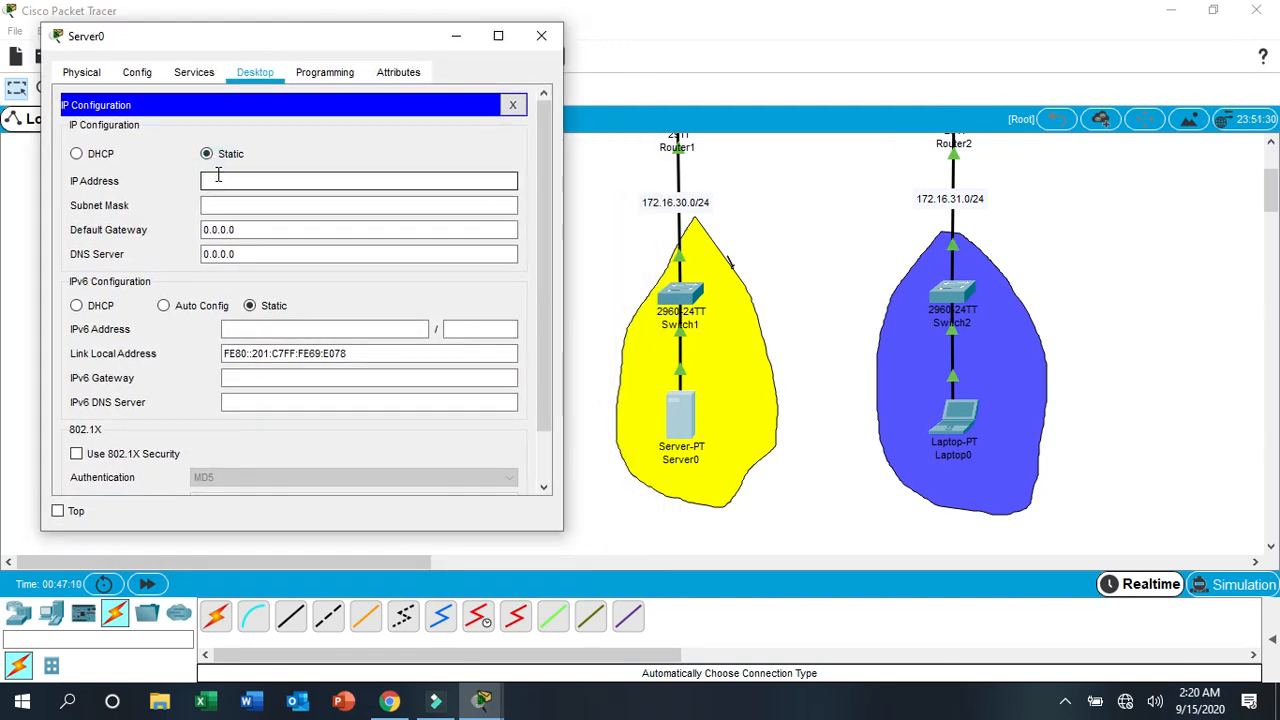
type("172.16.30.2")
key("Tab")
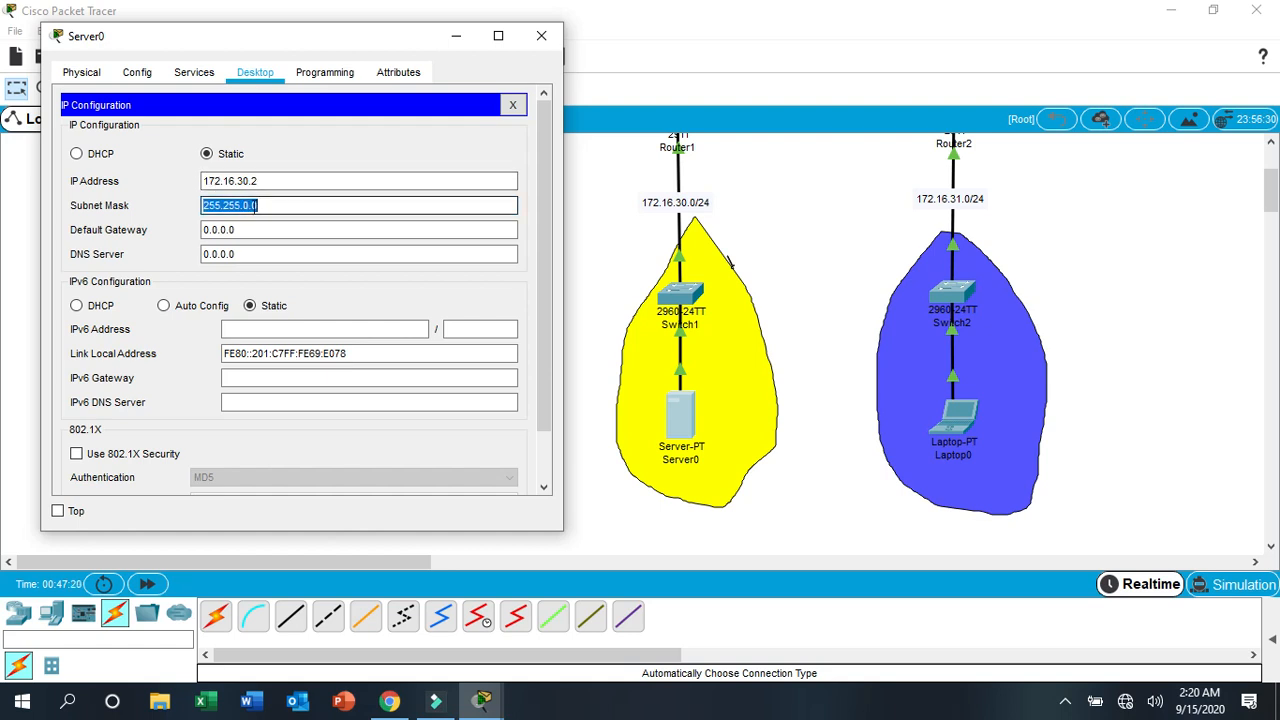
- Change Server0's subnet mask to 255.255.255.0
left_click(248, 205)
key("BackSpace")
key("BackSpace")
key("BackSpace")
type("255.0")
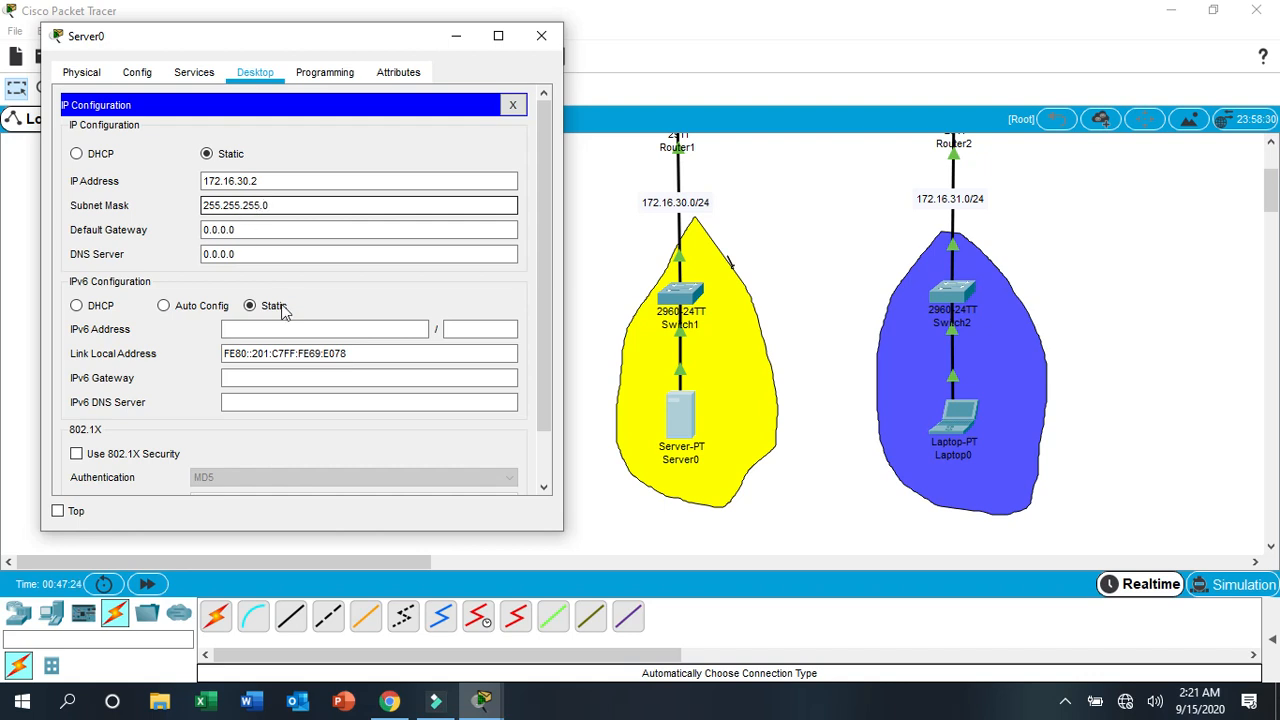
- Set Server0's default gateway to 172.16.30.1
left_click(237, 230)
key("BackSpace")
key("BackSpace")
key("BackSpace")
key("BackSpace")
key("BackSpace")
key("BackSpace")
key("BackSpace")
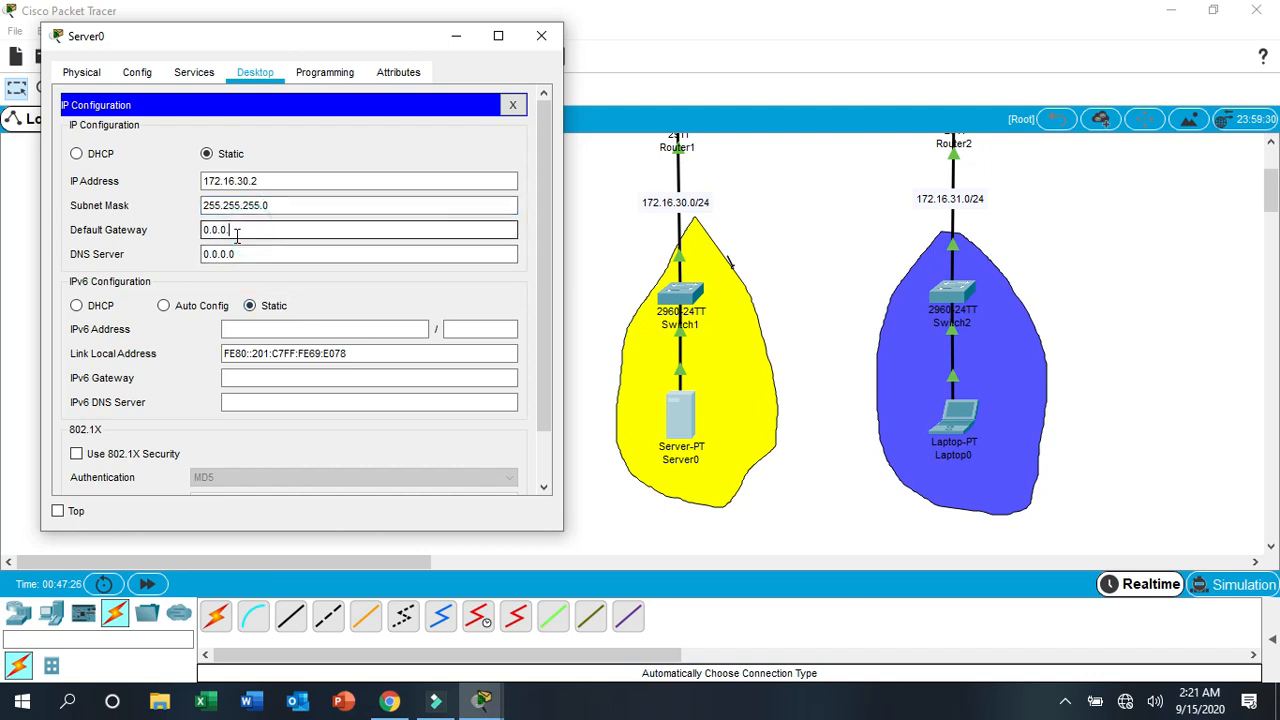
type("172.16.30.1")
- Clear Server0's DNS server entry and close its window
left_click(257, 250)
key("BackSpace")
key("BackSpace")
key("BackSpace")
key("BackSpace")
key("BackSpace")
key("BackSpace")
key("BackSpace")
left_click(541, 35)
- Open the Command Prompt on PC0 with its window moved away from Server0 and Laptop0
left_click(570, 451)
left_click(395, 420)
left_click_drag(670, 88, 328, 31)
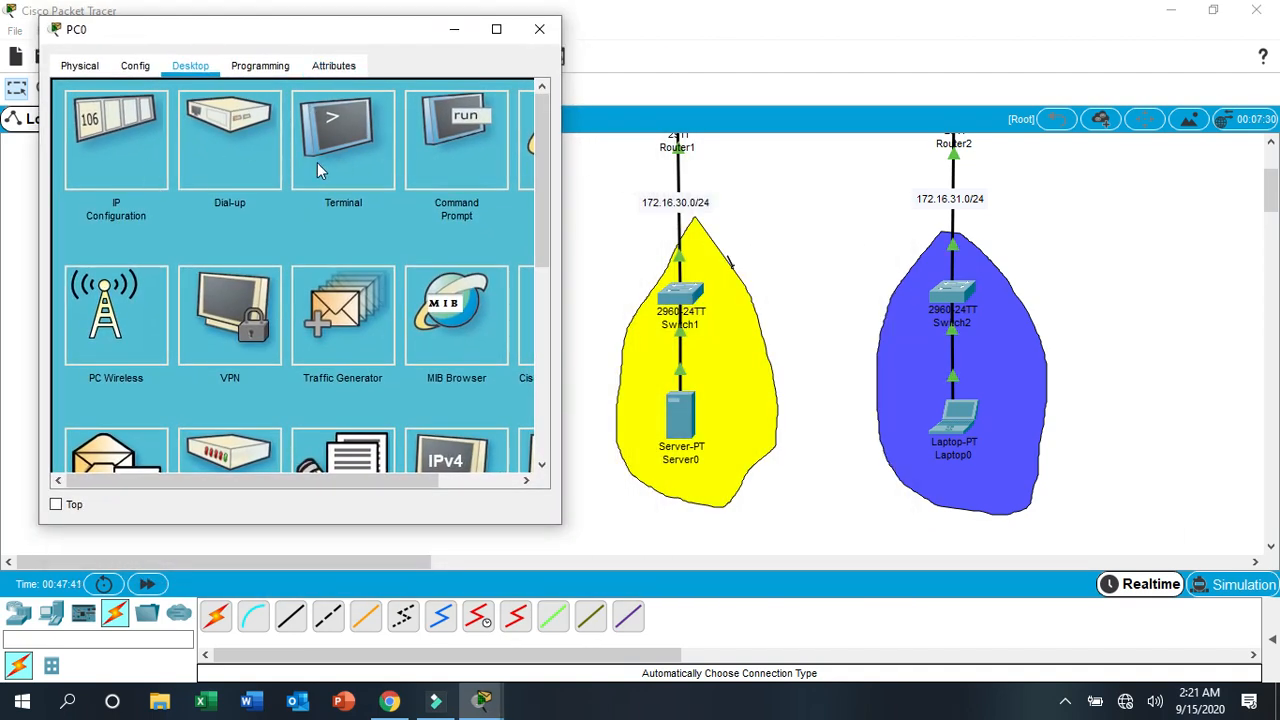
left_click(460, 156)
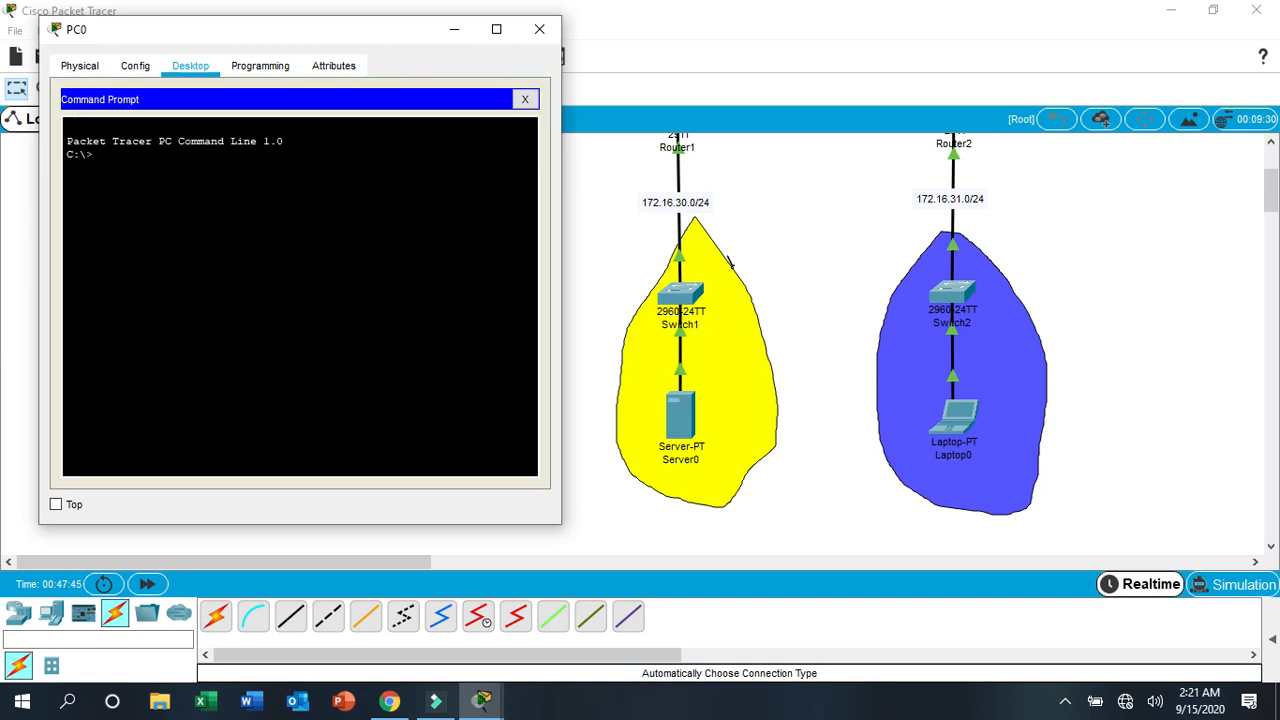
- Run ping -t 172.16.31.2 from PC0 to test continuous connectivity to Laptop0, and stop it after a series of replies
type("ping -t 172.16.31.2")
key("Return")
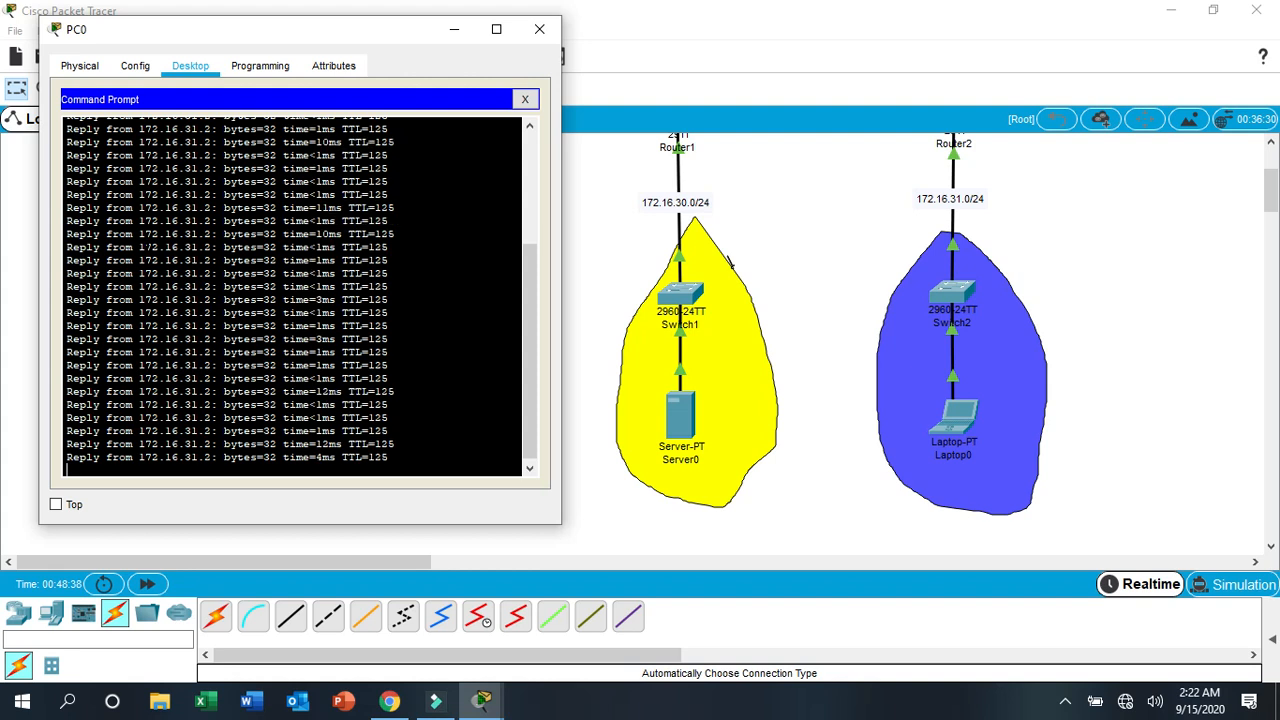
key("ctrl+c")
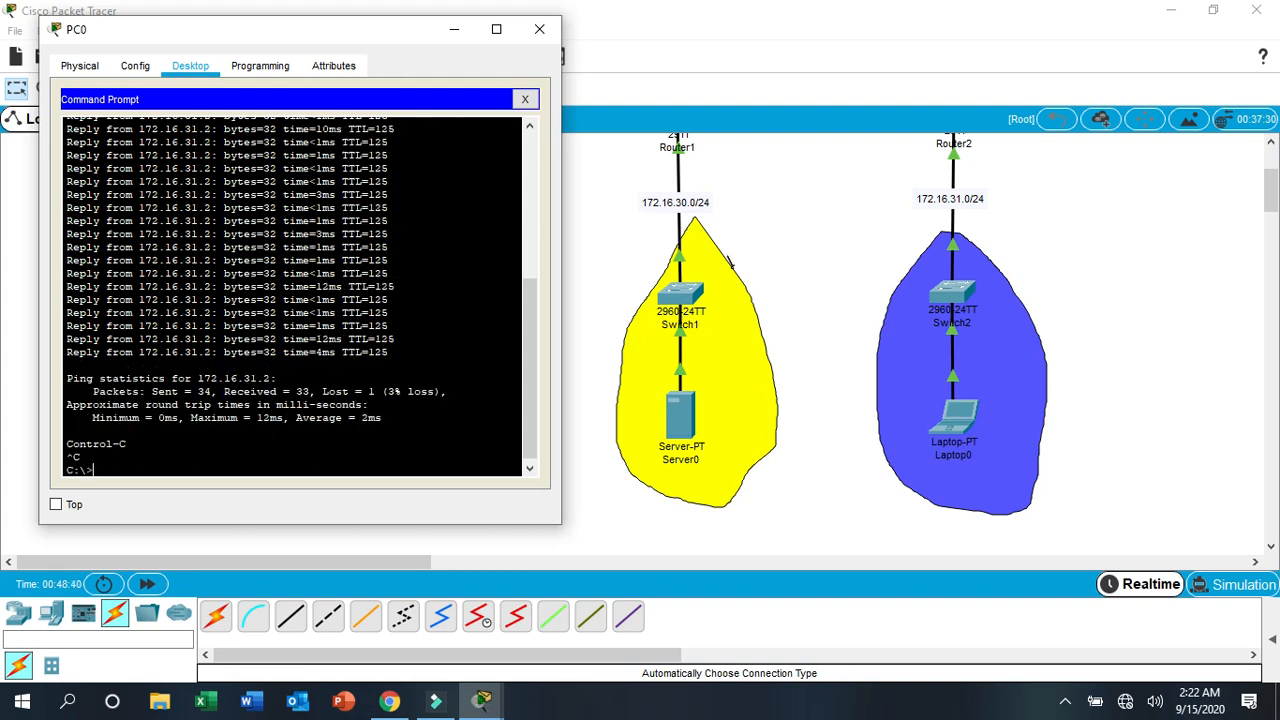
- Run a continuous ping from PC0 to Server0 at 172.16.30.2, stop it after a series of replies, and close PC0's window
key("Up")
key("Left")
key("Left")
key("Left")
key("BackSpace")
type("0")
key("Return")
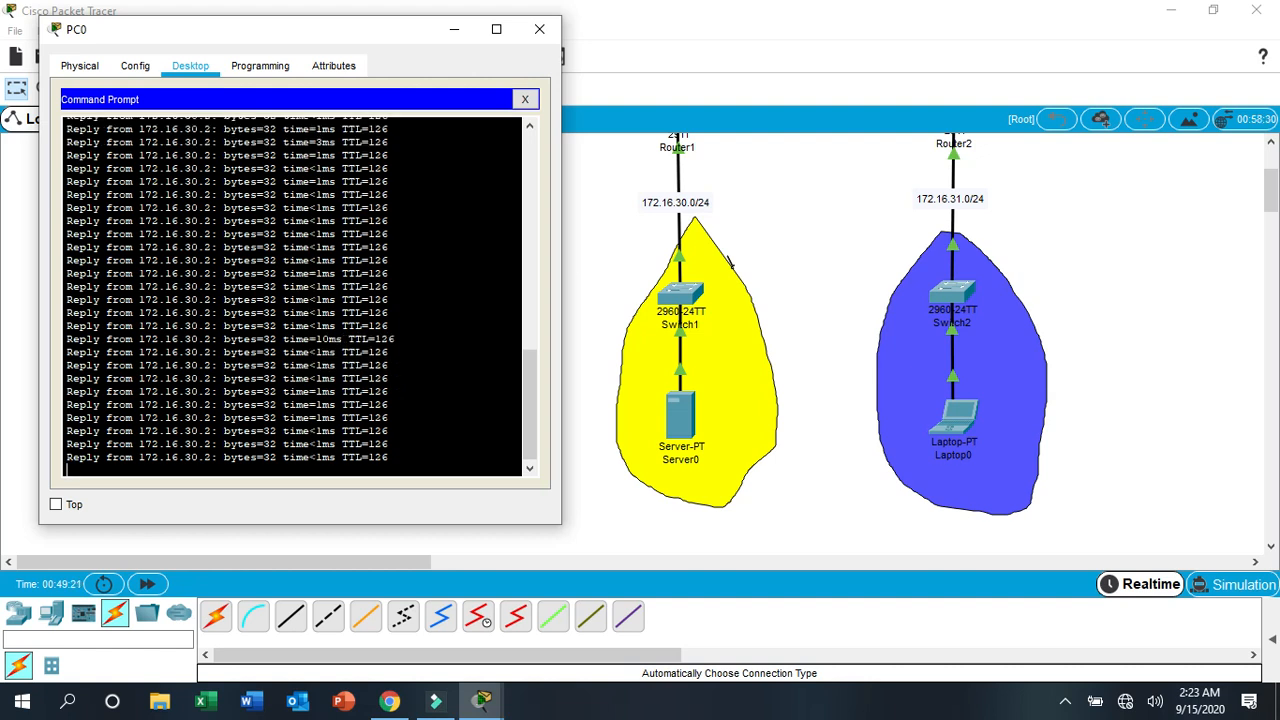
key("ctrl+c")
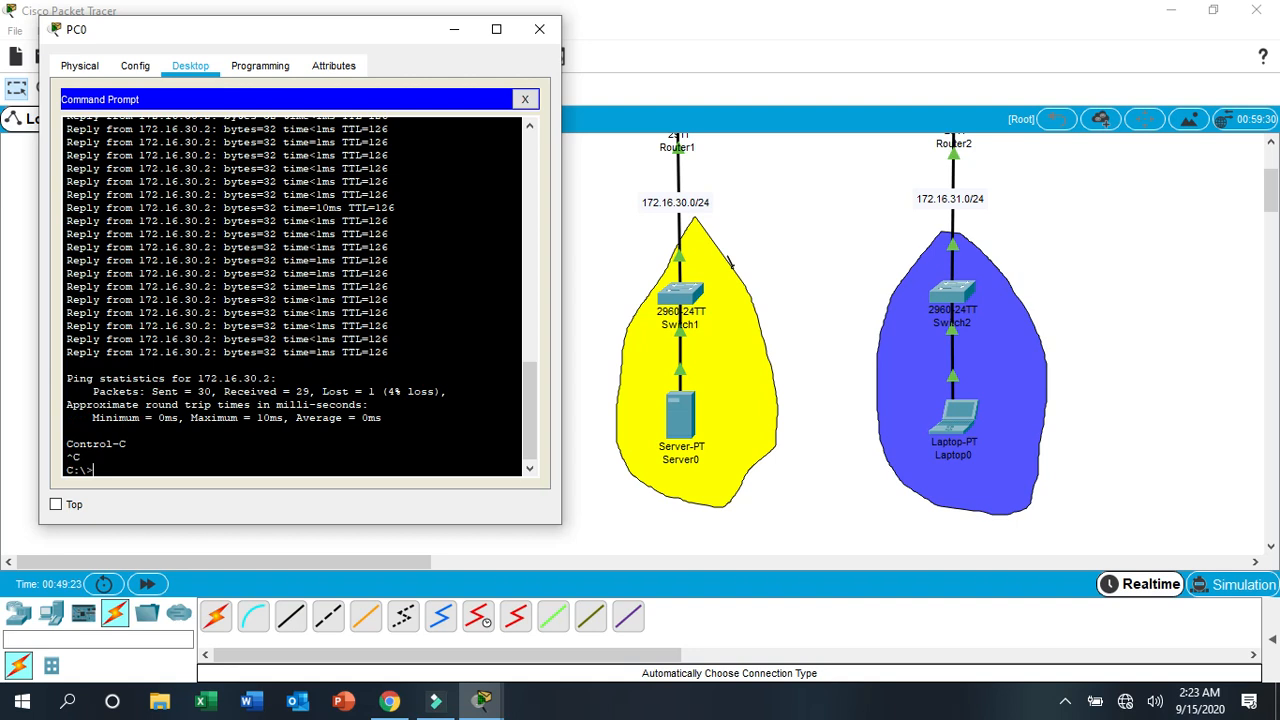
left_click(540, 30)
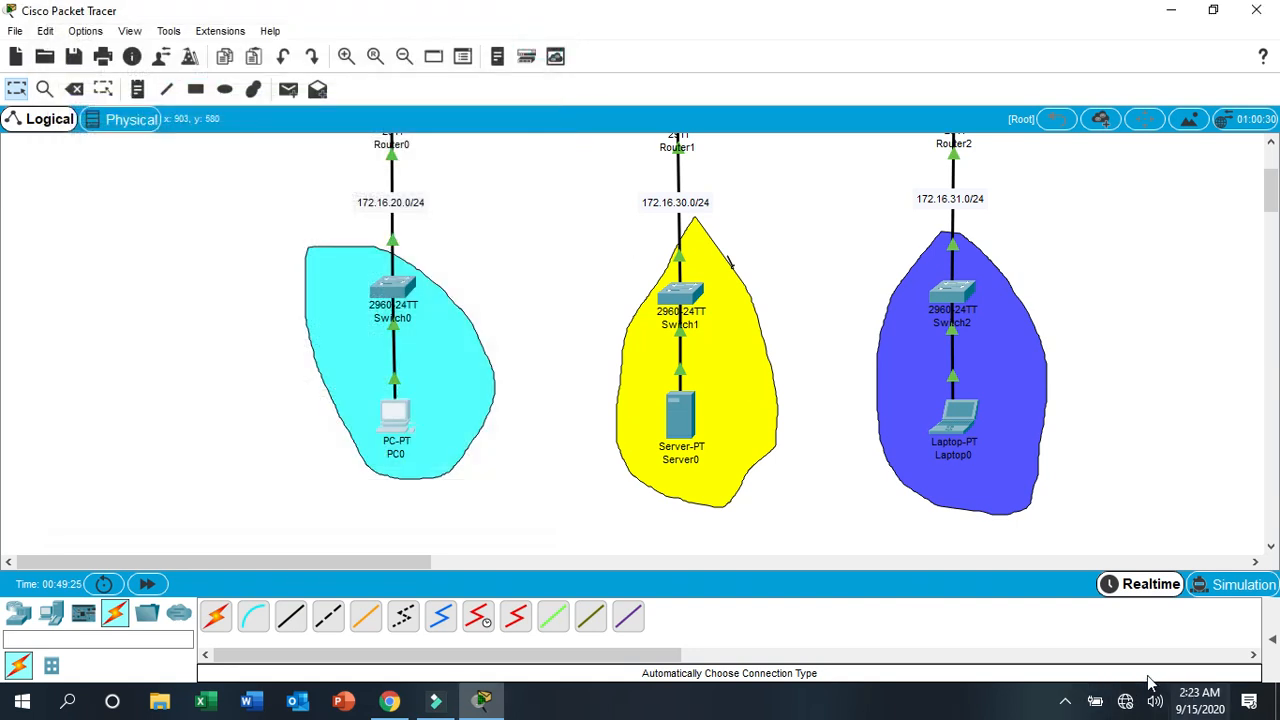
left_click(1065, 700)
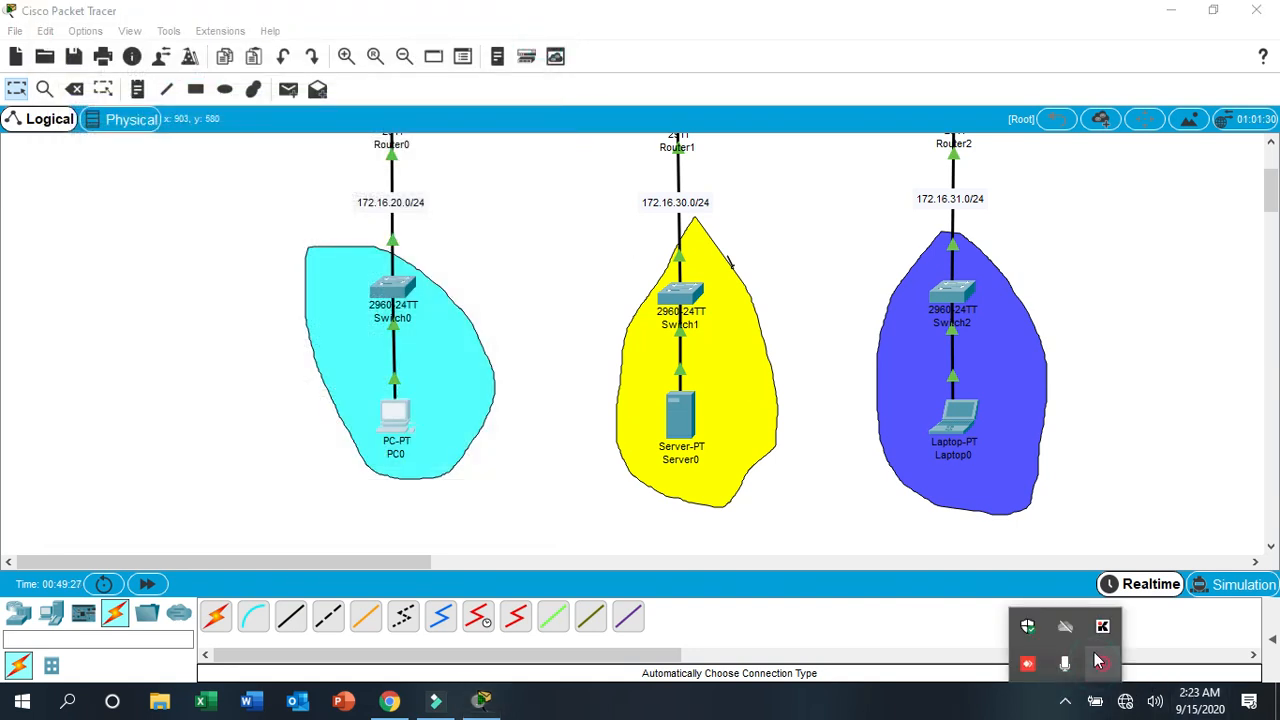
right_click(1090, 665)
left_click(1096, 682)
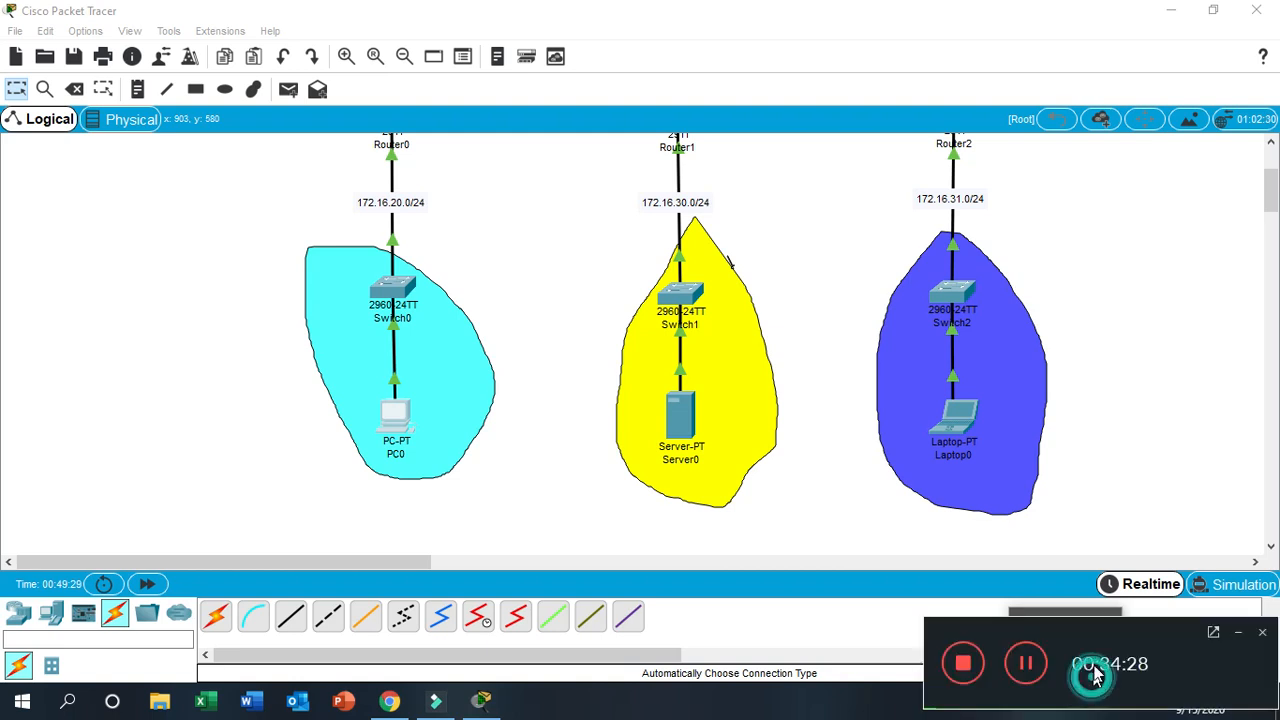